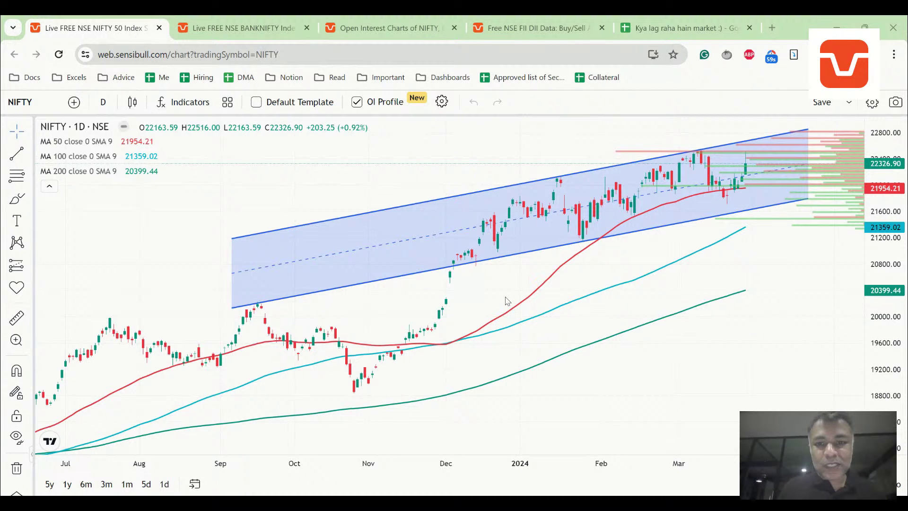
# Zoom the NIFTY chart and compress its price scale to show higher prices
pyautogui.scroll(5, 370, 329)
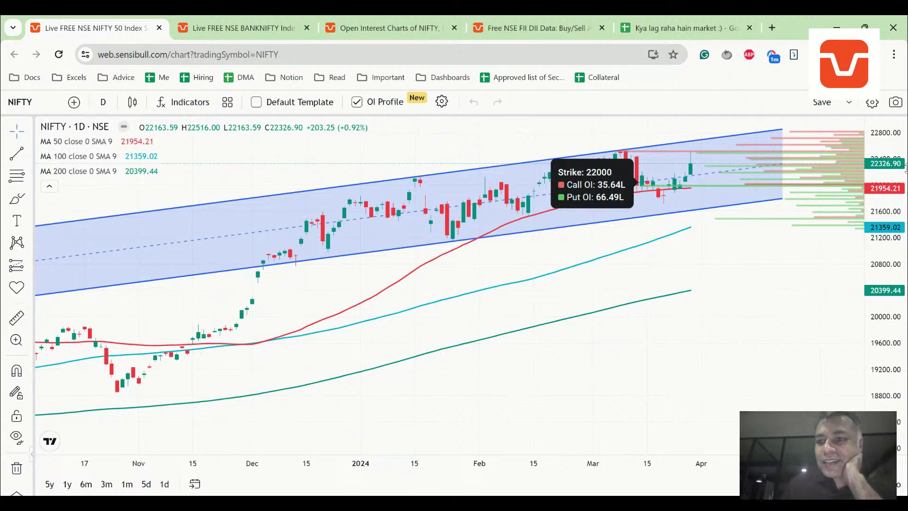
pyautogui.moveTo(876, 232); pyautogui.dragTo(875, 243)
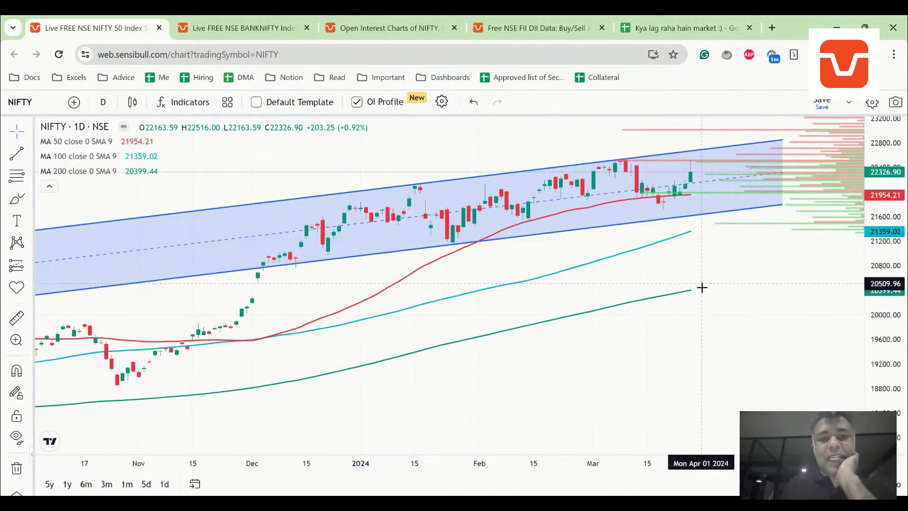
pyautogui.moveTo(699, 288); pyautogui.dragTo(704, 417)
pyautogui.scroll(3, 708, 324)
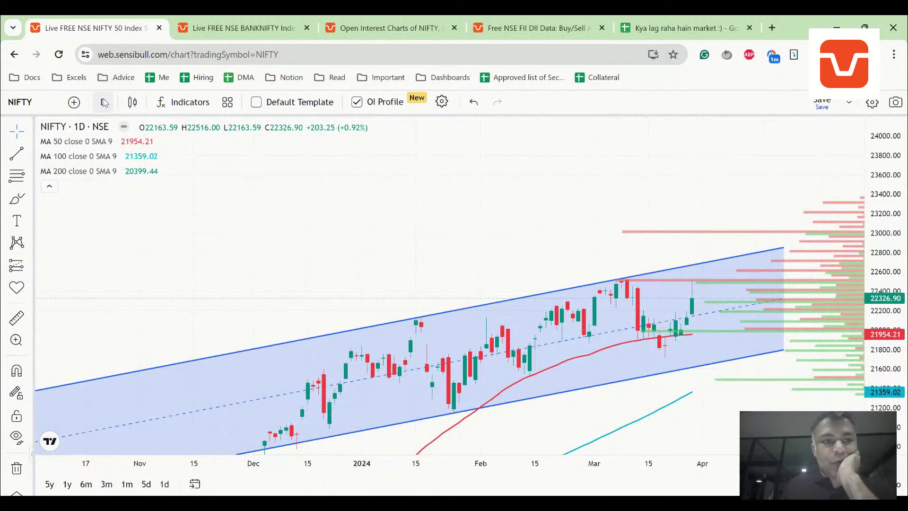
# Switch the NIFTY chart to 1-week candles, then return to the 'Kya lag raha hain market' sheet
pyautogui.click(103, 102)
pyautogui.click(119, 430)
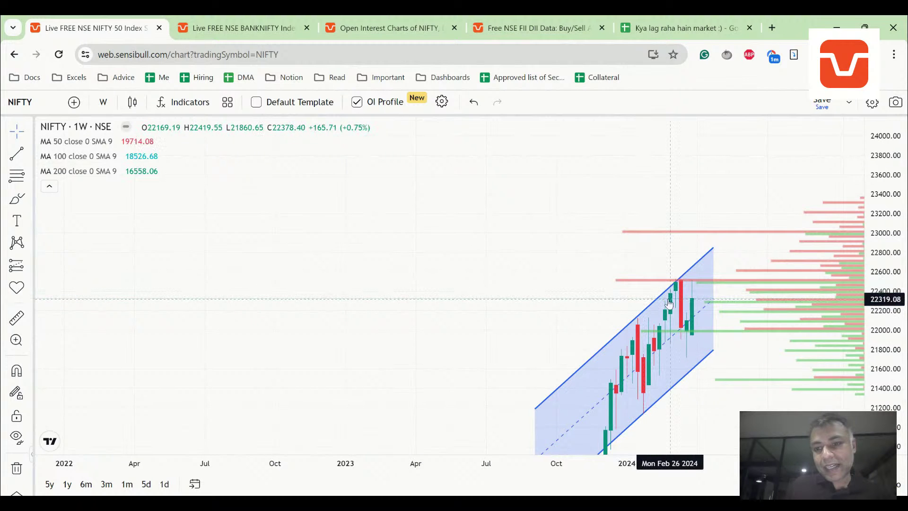
pyautogui.moveTo(673, 284)
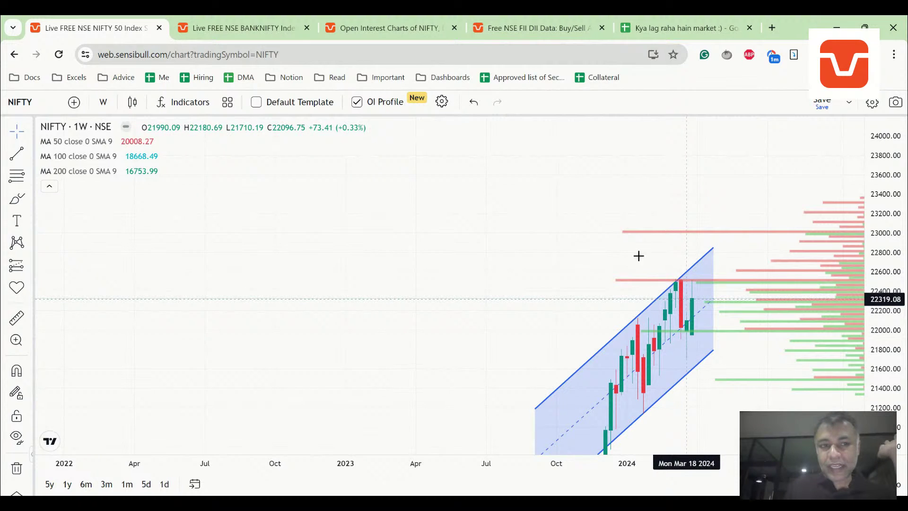
pyautogui.click(663, 24)
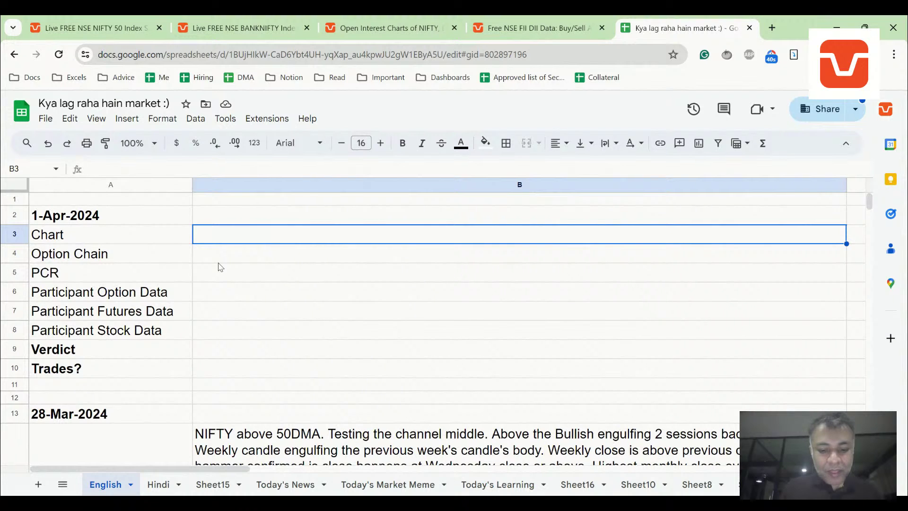
# In B3, note NIFTY above the channel middle, with a weekly bullish engulfing covering the previous hammer
pyautogui.write('NIFTY above the ')
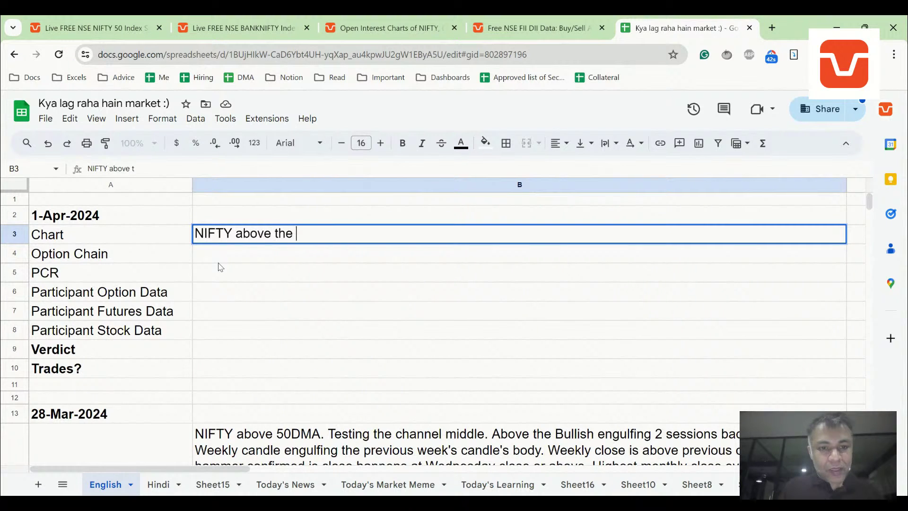
pyautogui.write('modd')
pyautogui.press('BackSpace')
pyautogui.press('BackSpace')
pyautogui.press('BackSpace')
pyautogui.write('iddle ')
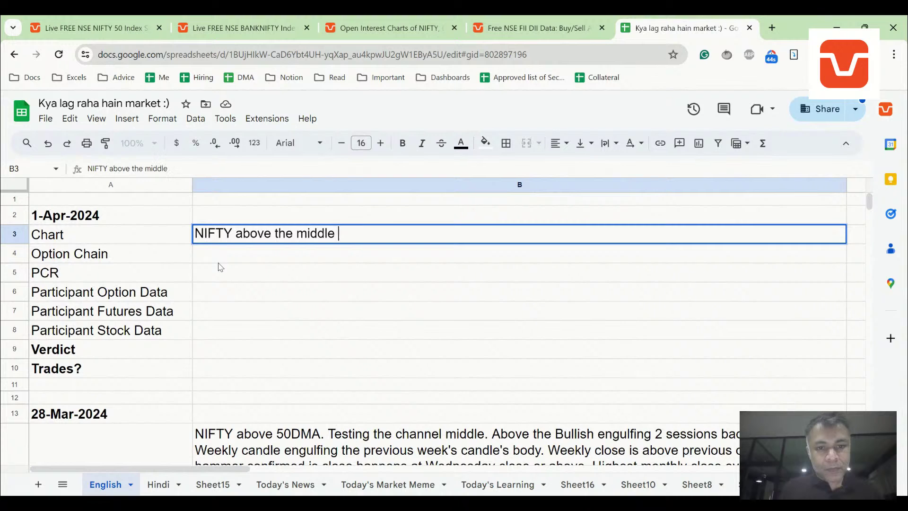
pyautogui.write('of the channel. We')
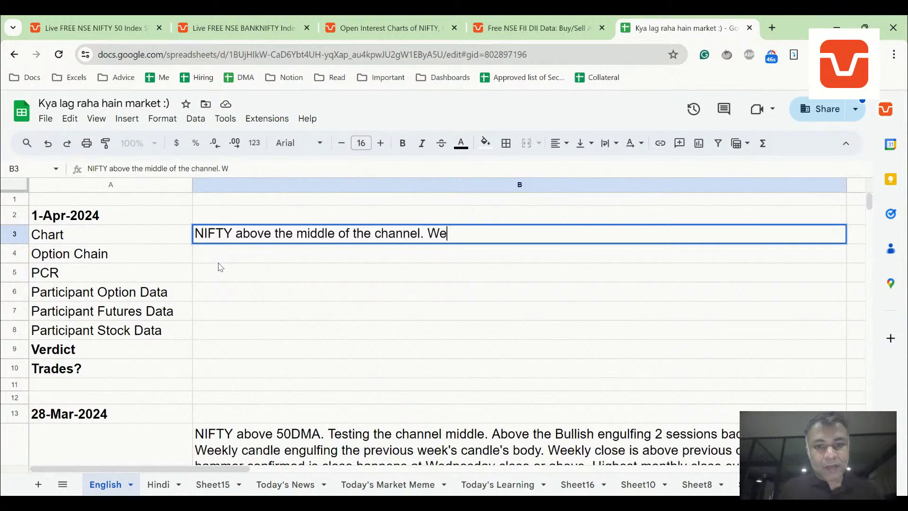
pyautogui.write('ekly candle is')
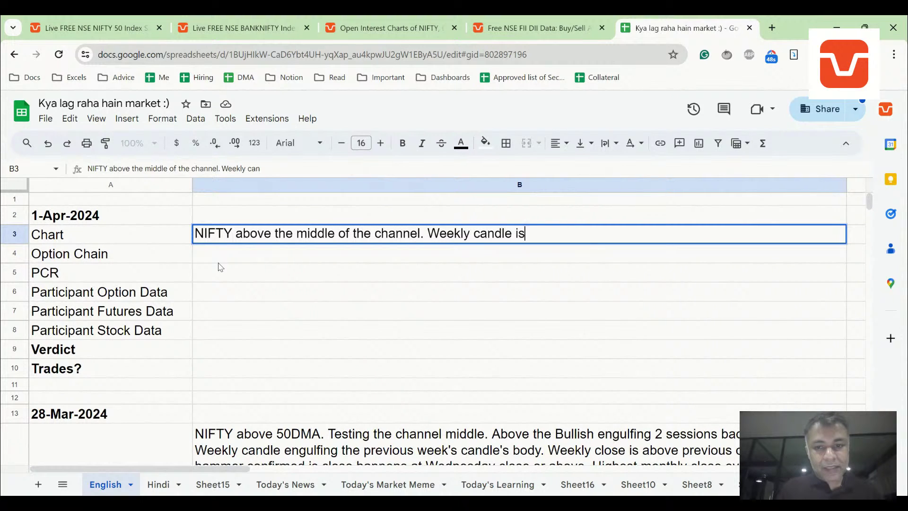
pyautogui.write(' a bullish en')
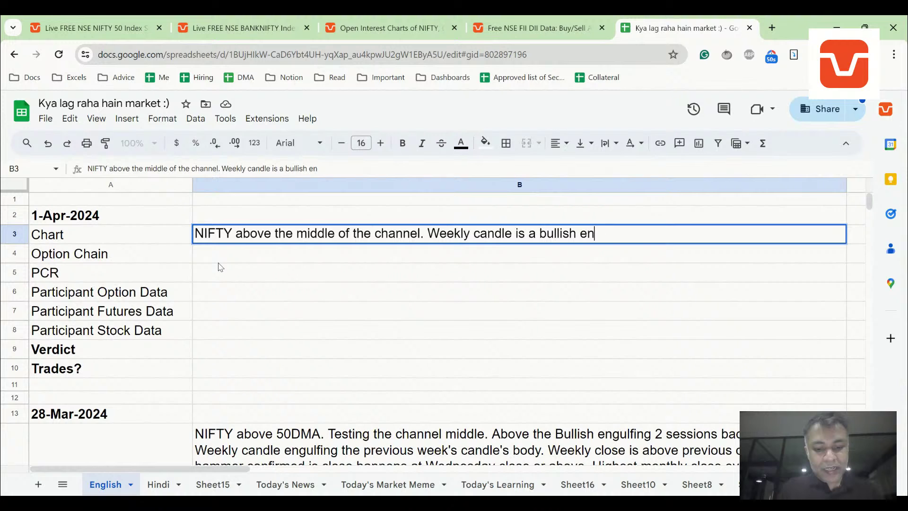
pyautogui.write('gulfing co')
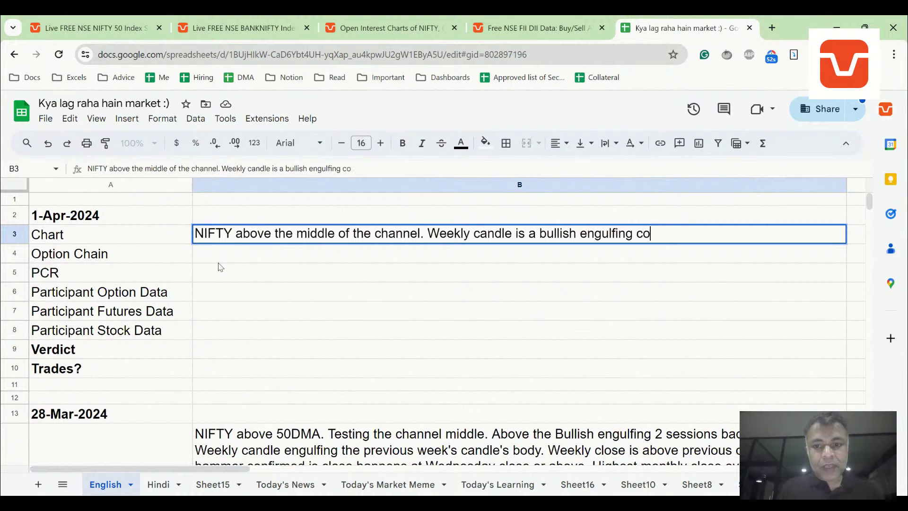
pyautogui.write('vering the prev')
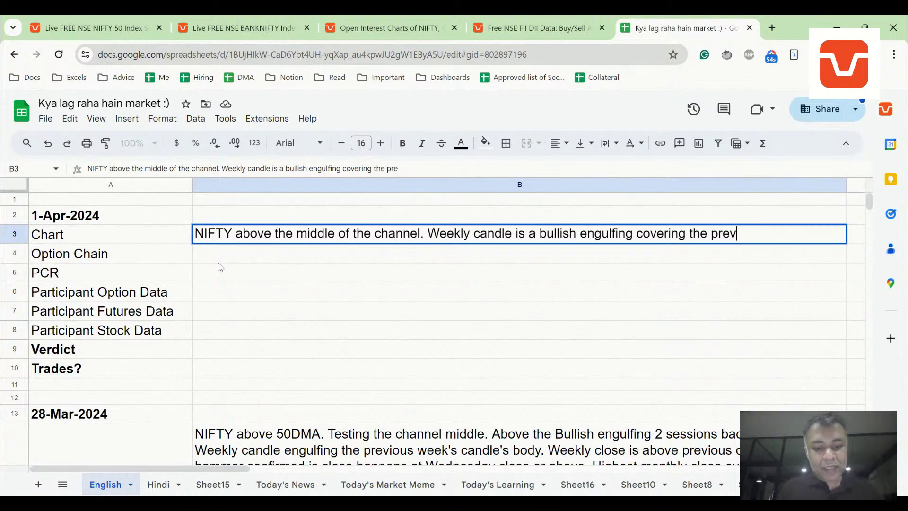
pyautogui.write('ious bullish hammer')
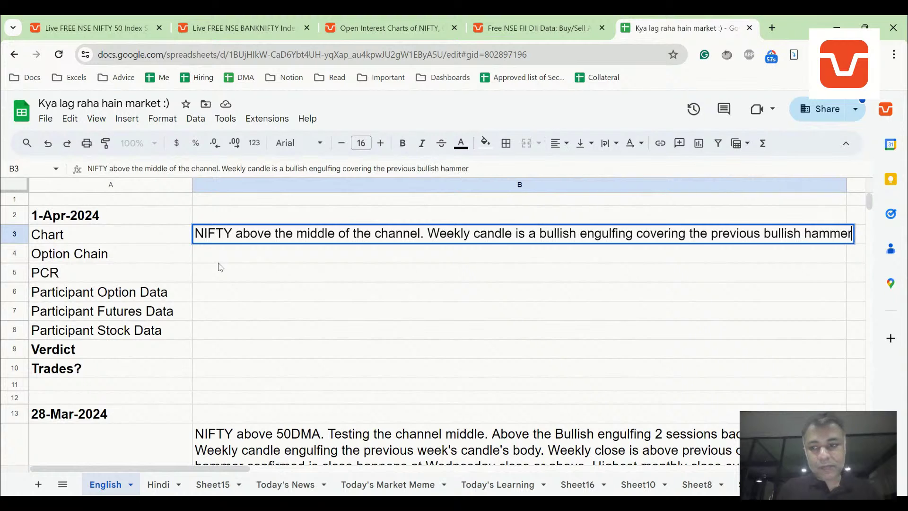
pyautogui.press('Return')
pyautogui.press('Up')
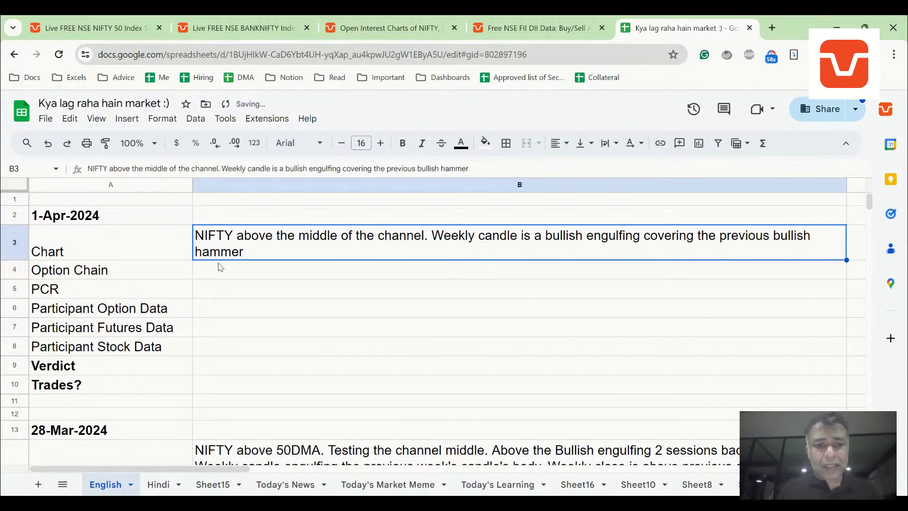
pyautogui.click(220, 268)
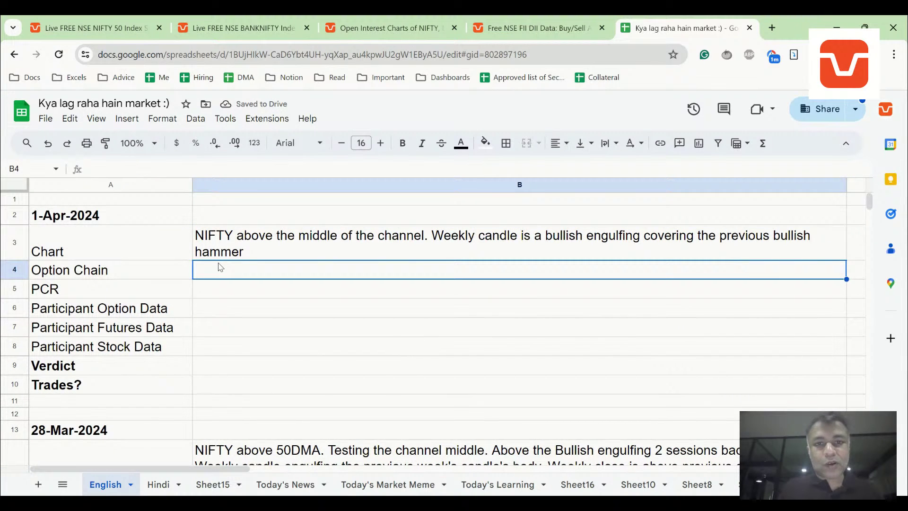
# Zoom the BANKNIFTY chart and set it to 1-week candles, then return to the notes sheet
pyautogui.click(181, 30)
pyautogui.scroll(5, 392, 215)
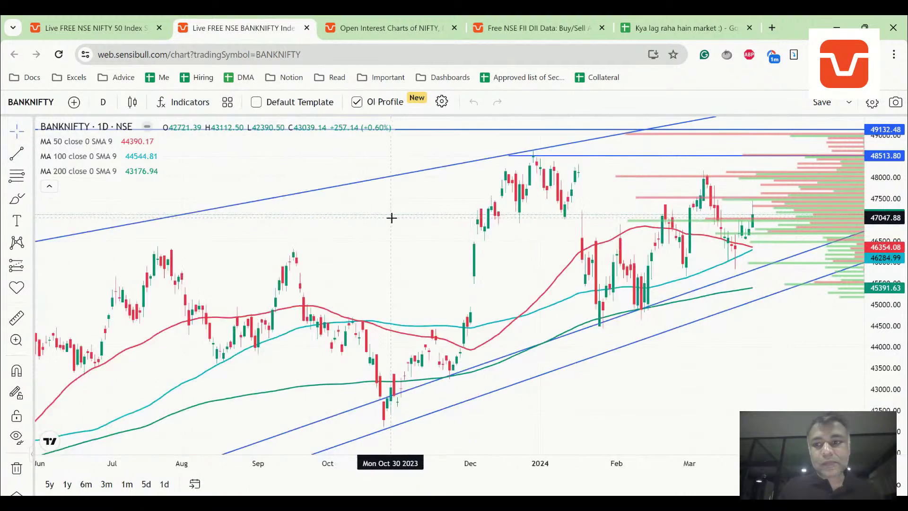
pyautogui.moveTo(900, 258); pyautogui.dragTo(900, 236)
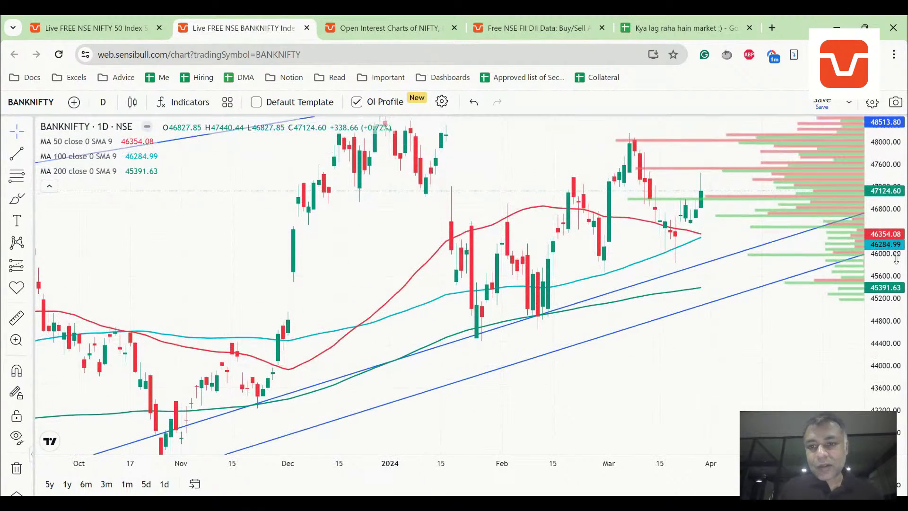
pyautogui.click(103, 102)
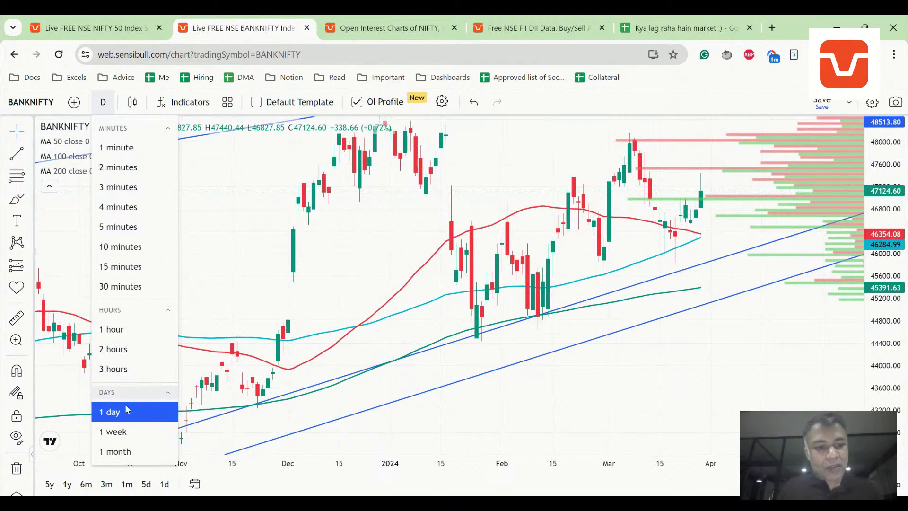
pyautogui.click(118, 432)
pyautogui.scroll(3, 541, 259)
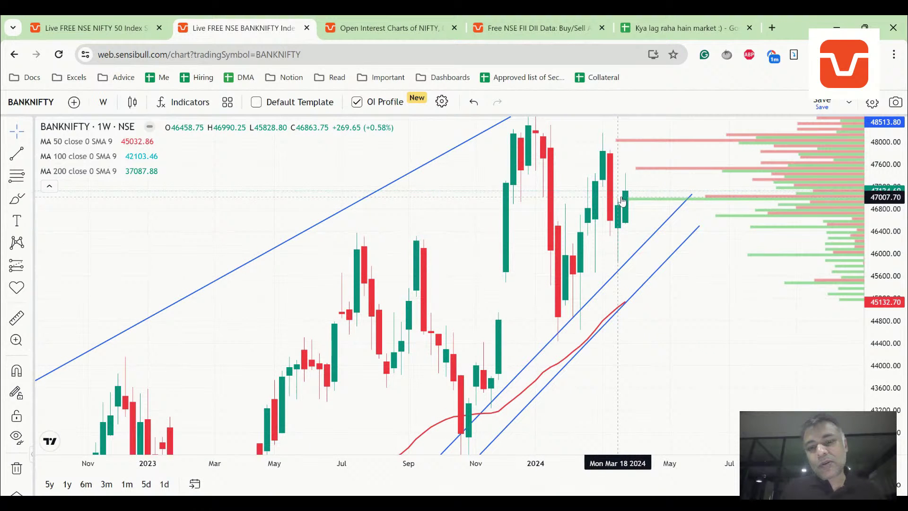
pyautogui.click(630, 19)
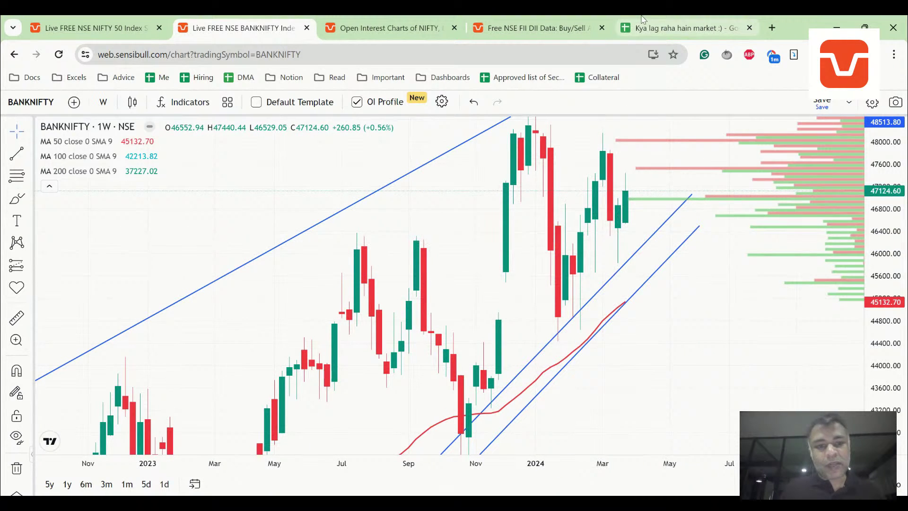
# Append to the B3 Chart note that BANKNIFTY is confirming a bullish hammer, starting 'Both indices'
pyautogui.press('Up')
pyautogui.press('Return')
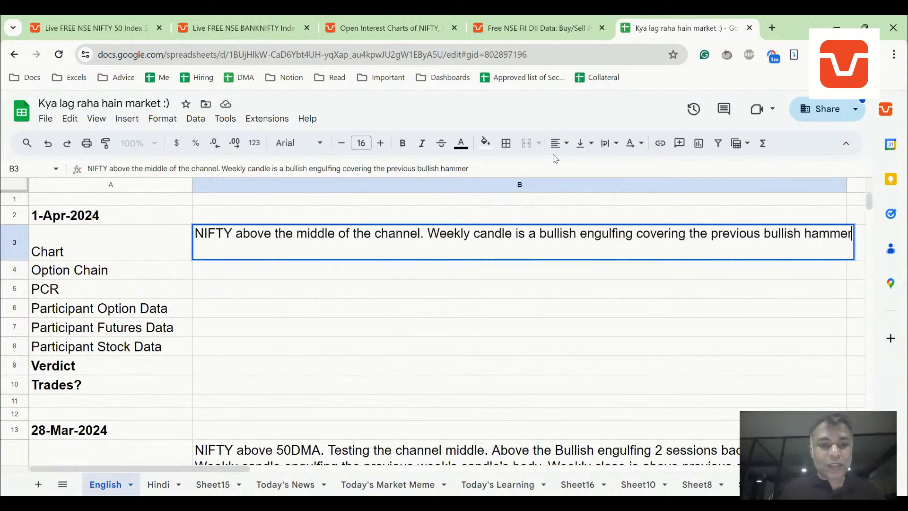
pyautogui.write('. BA')
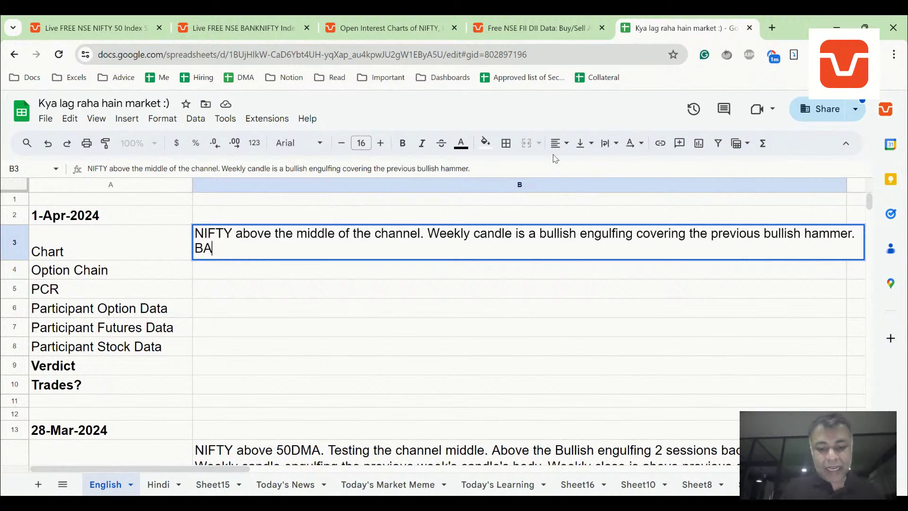
pyautogui.write('NKNIFTY confor')
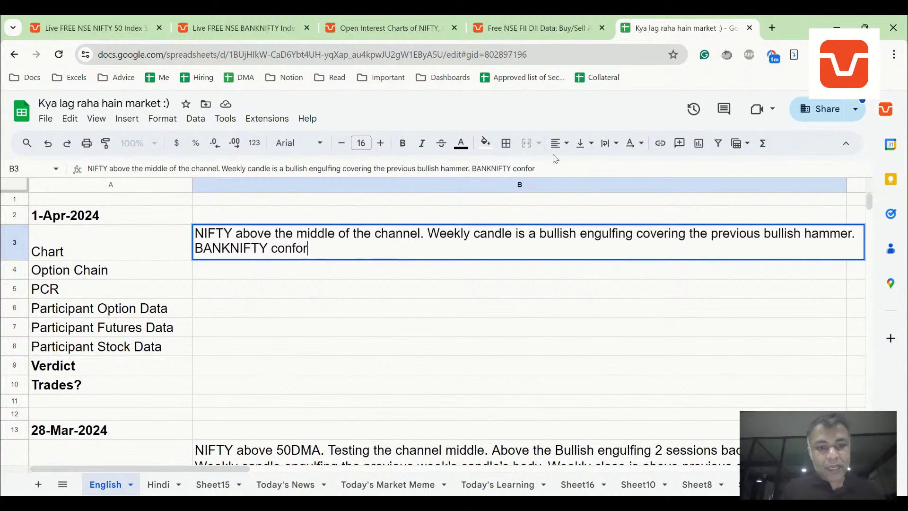
pyautogui.press('BackSpace')
pyautogui.press('BackSpace')
pyautogui.write('irming a bullish ha')
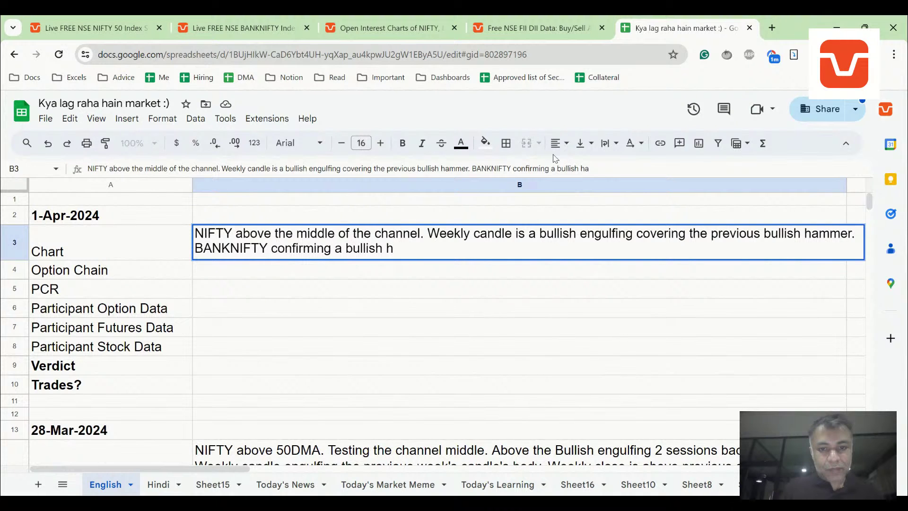
pyautogui.write('mmer. ')
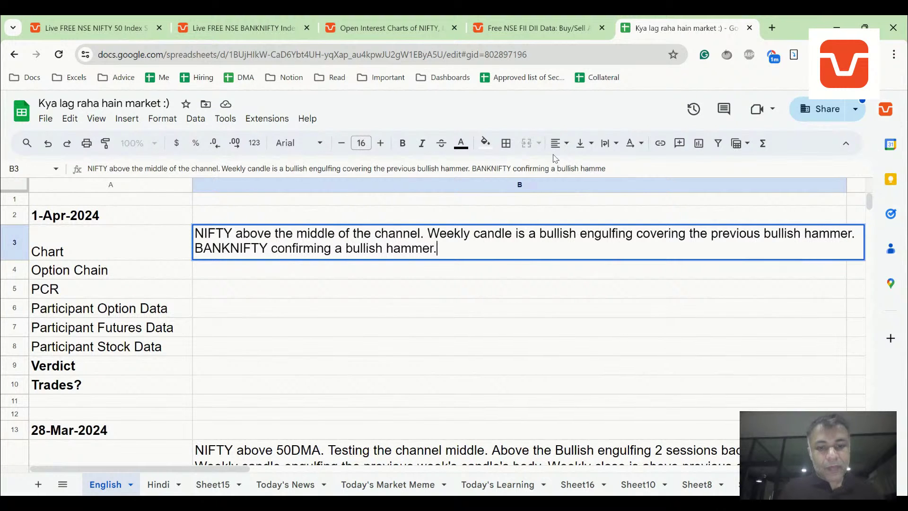
pyautogui.write('Both indices')
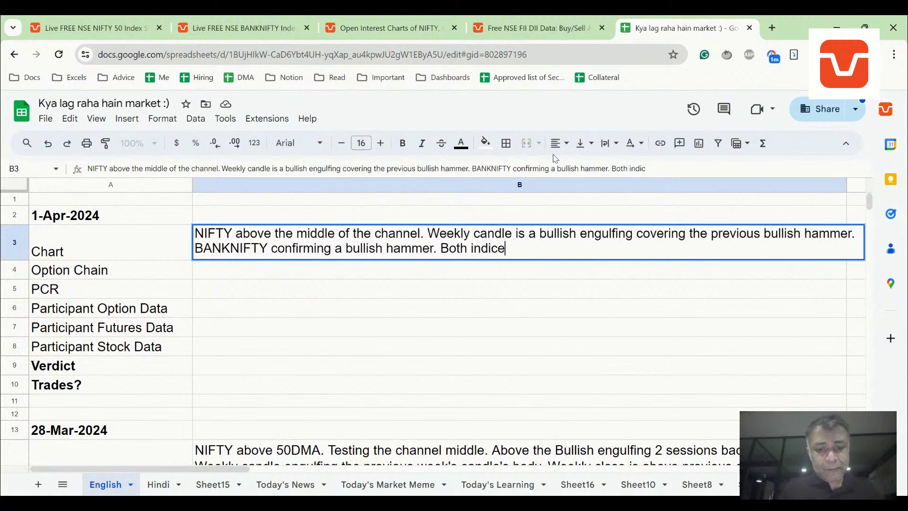
# Switch the NIFTY chart to 1-month candles
pyautogui.click(111, 26)
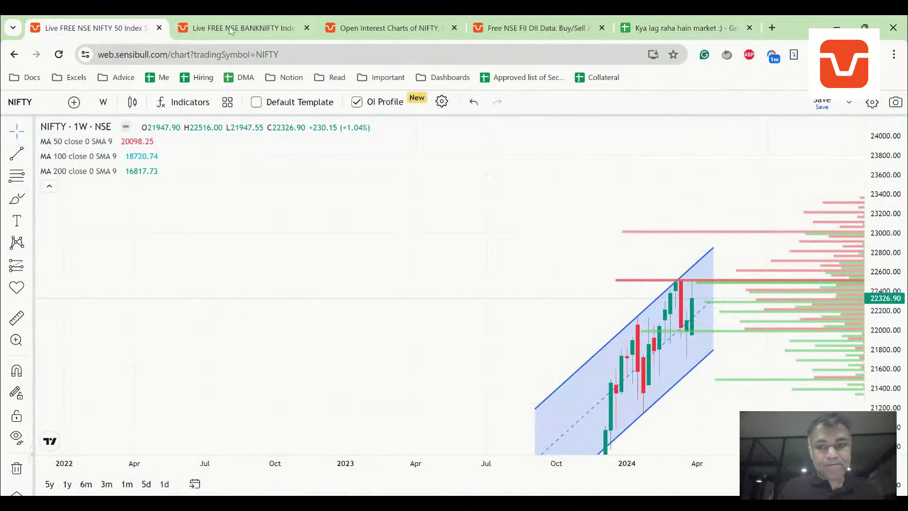
pyautogui.click(103, 102)
pyautogui.click(112, 451)
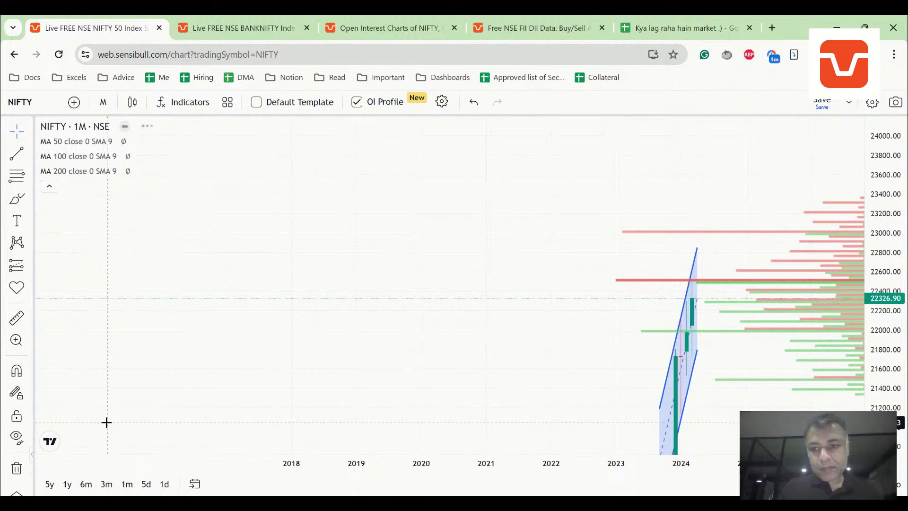
# Switch the BANKNIFTY chart to 1-month candles, then go back to the NIFTY monthly chart
pyautogui.click(244, 29)
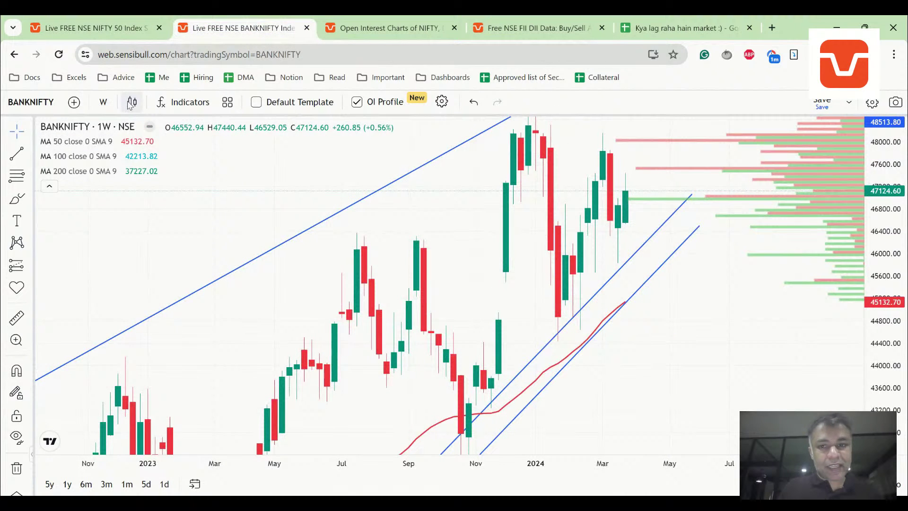
pyautogui.click(102, 103)
pyautogui.click(147, 452)
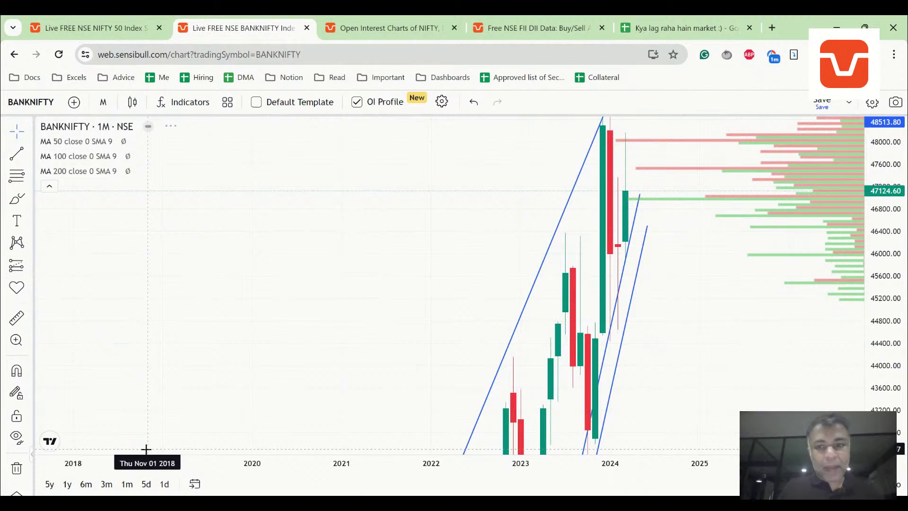
pyautogui.moveTo(875, 249)
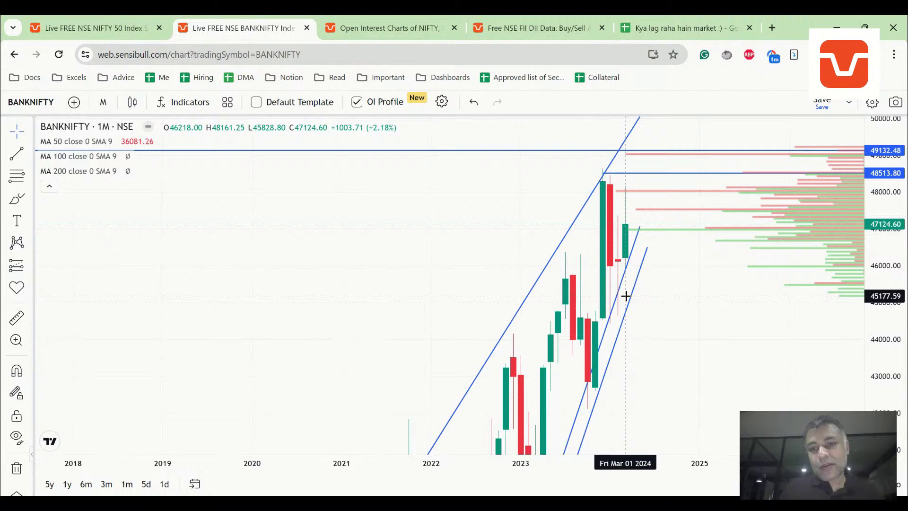
pyautogui.click(124, 22)
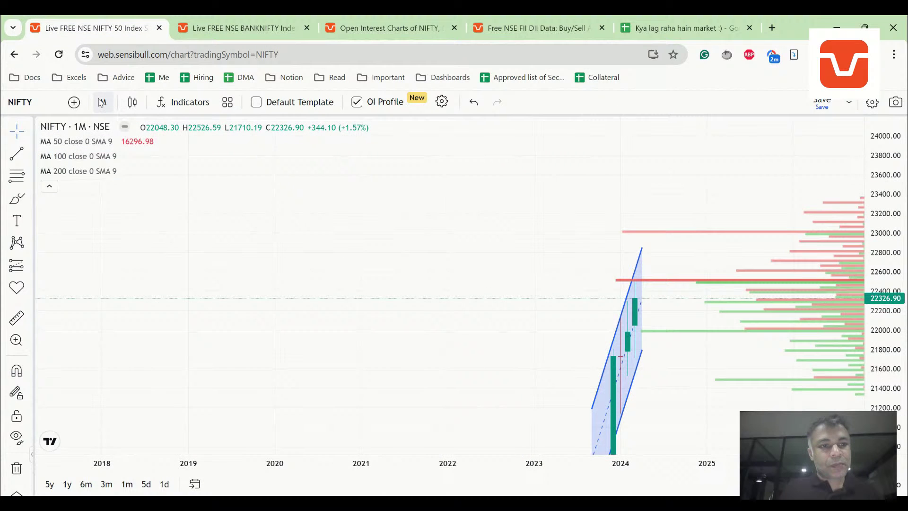
pyautogui.scroll(2, 186, 223)
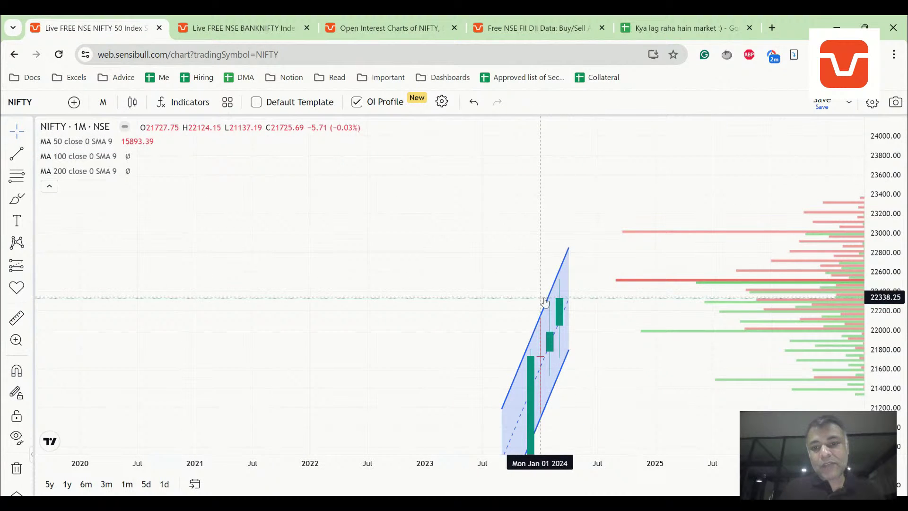
# Replace 'Both indices' in B3 with NIFTY's highest monthly close, BANKNIFTY's monthly harami cross, 'Everything looks strong'
pyautogui.click(741, 20)
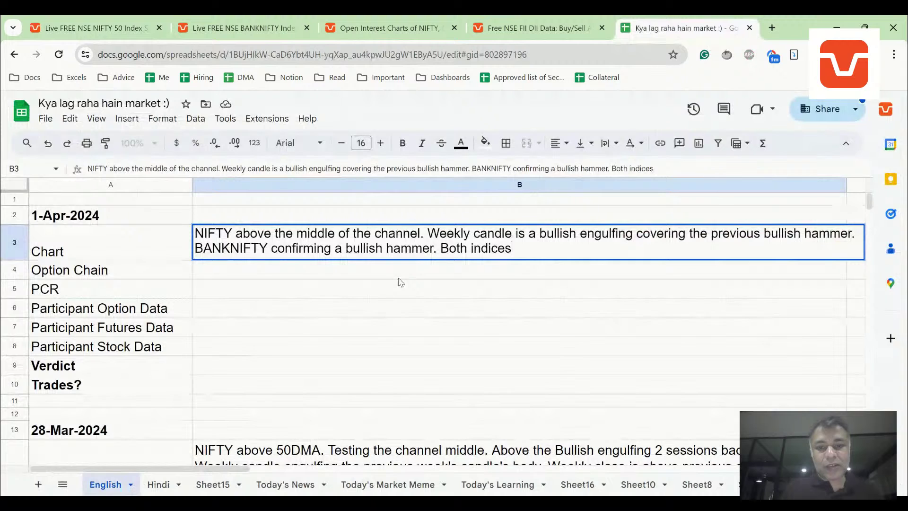
pyautogui.hotkey('ctrl', 'shift', 'Left')
pyautogui.hotkey('ctrl', 'shift', 'Left')
pyautogui.write('NIFTY ')
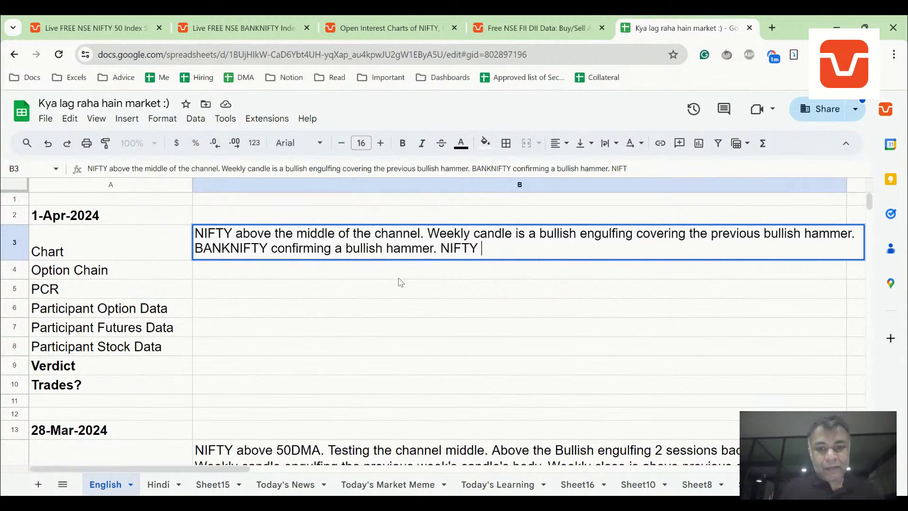
pyautogui.write('highest month')
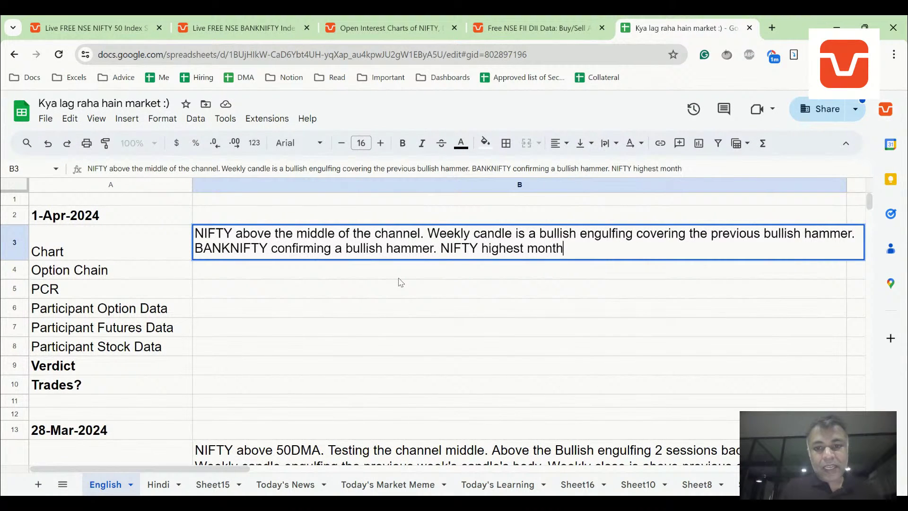
pyautogui.write('ly close ever. ')
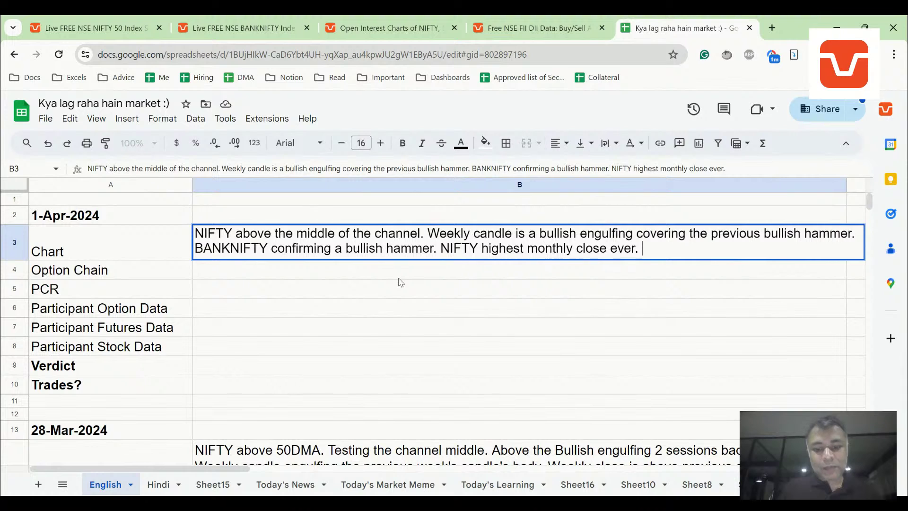
pyautogui.write('BANKNIFTY confiem')
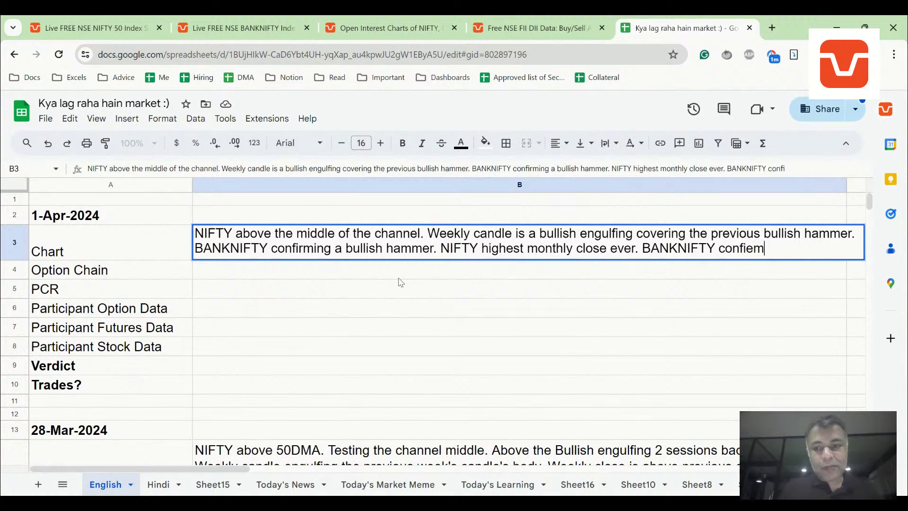
pyautogui.press('BackSpace')
pyautogui.press('BackSpace')
pyautogui.write('rmed a ')
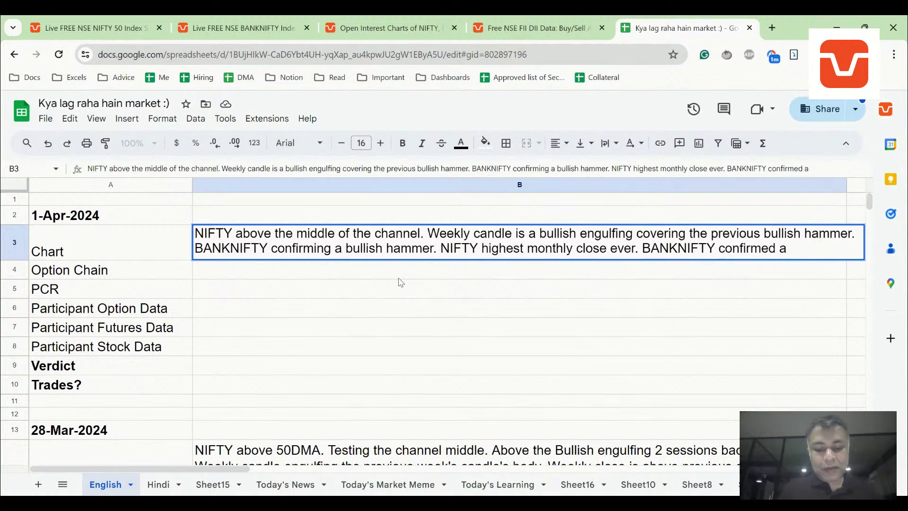
pyautogui.write('harami cros')
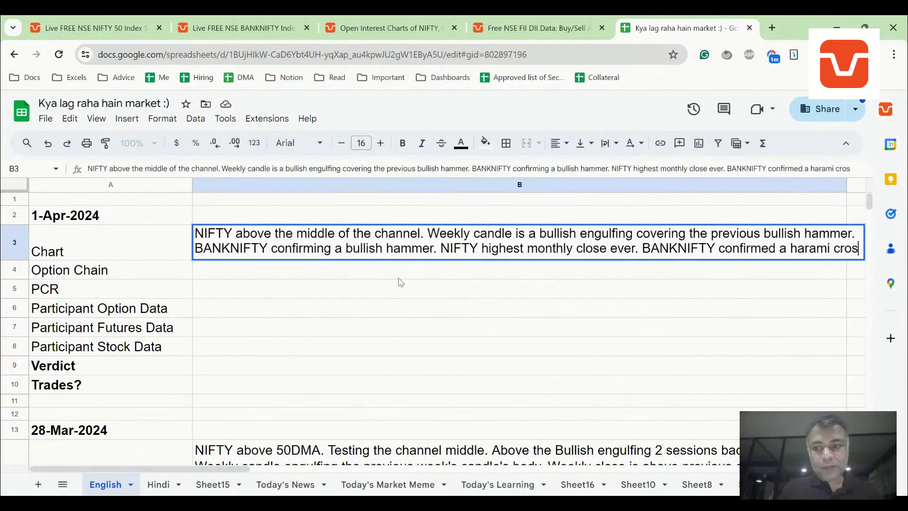
pyautogui.write('s on monthly tu')
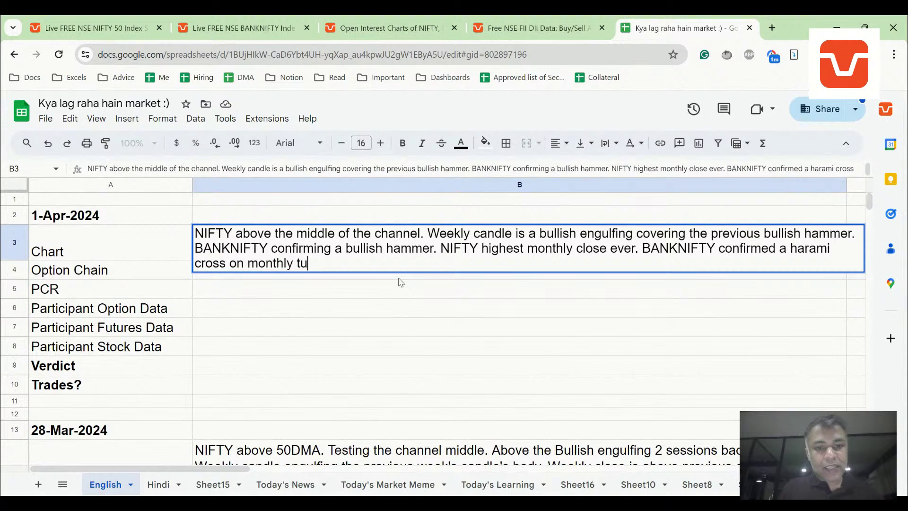
pyautogui.press('BackSpace')
pyautogui.write('imeframe. ')
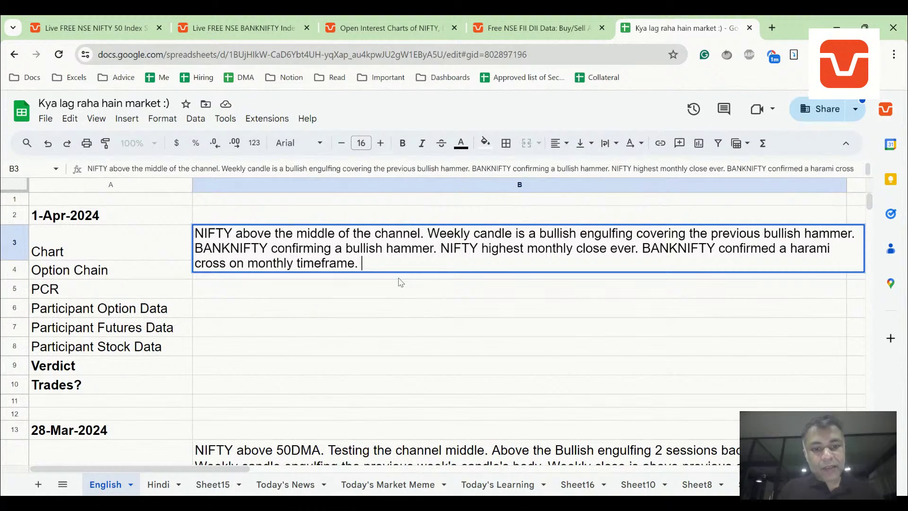
pyautogui.write('Everything looks ')
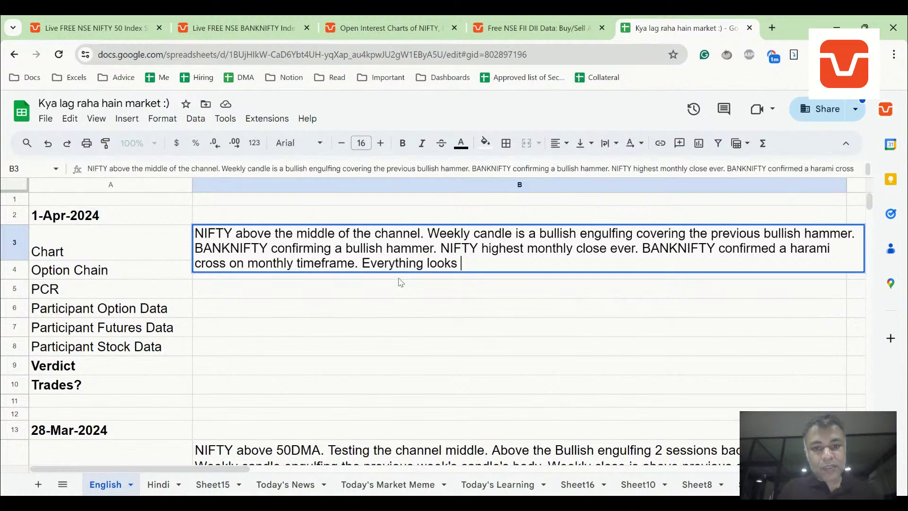
pyautogui.write('strong.')
pyautogui.press('Return')
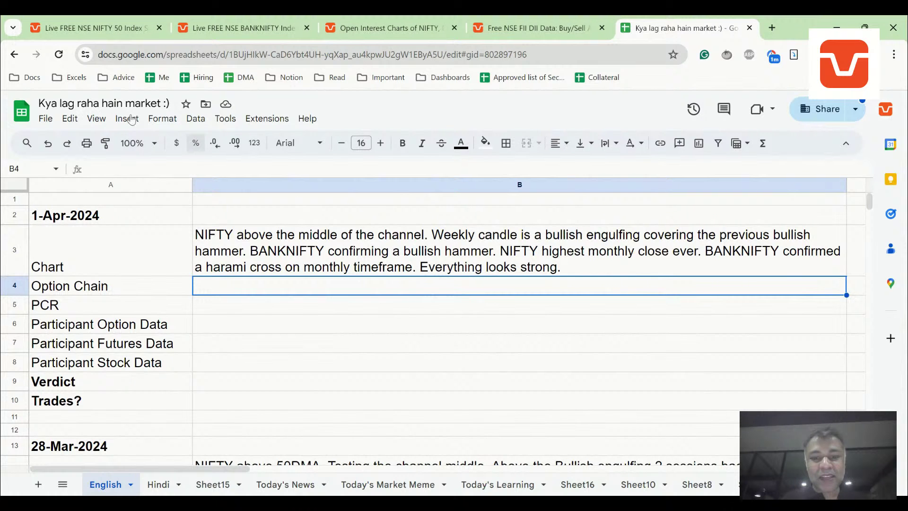
# Compare NIFTY's OI change by strike with total open interest, ending on the OI Change chart
pyautogui.click(232, 23)
pyautogui.click(362, 22)
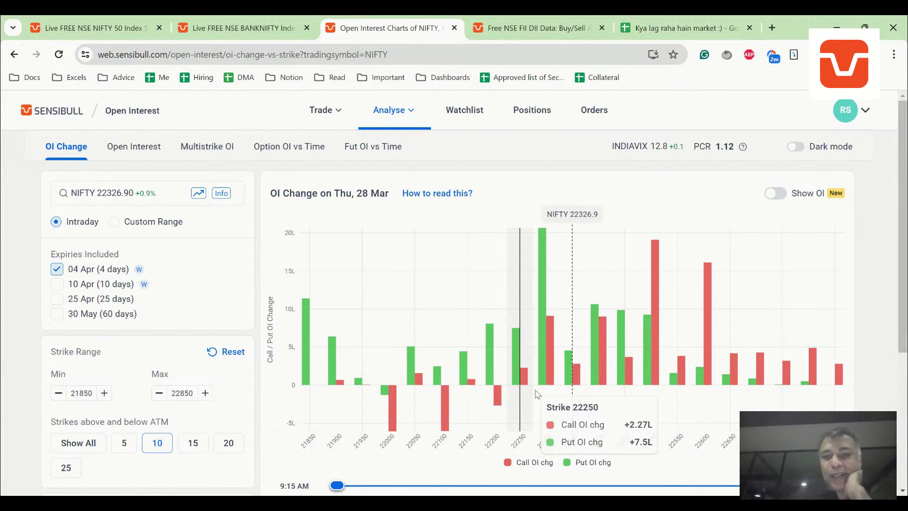
pyautogui.moveTo(542, 314)
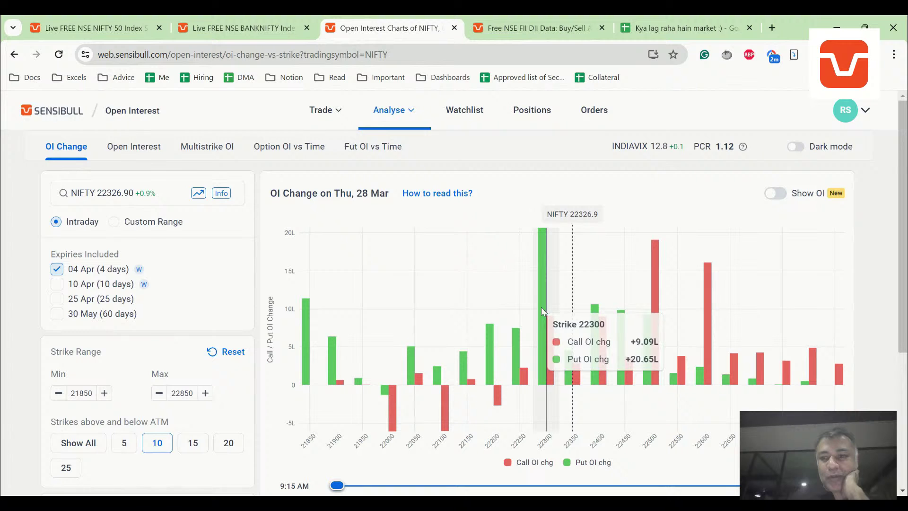
pyautogui.scroll(-1, 633, 284)
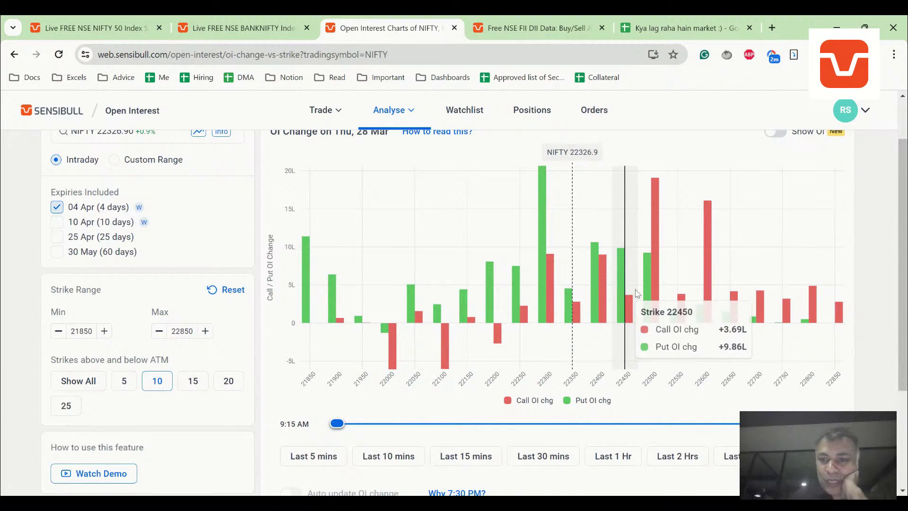
pyautogui.scroll(1, 653, 244)
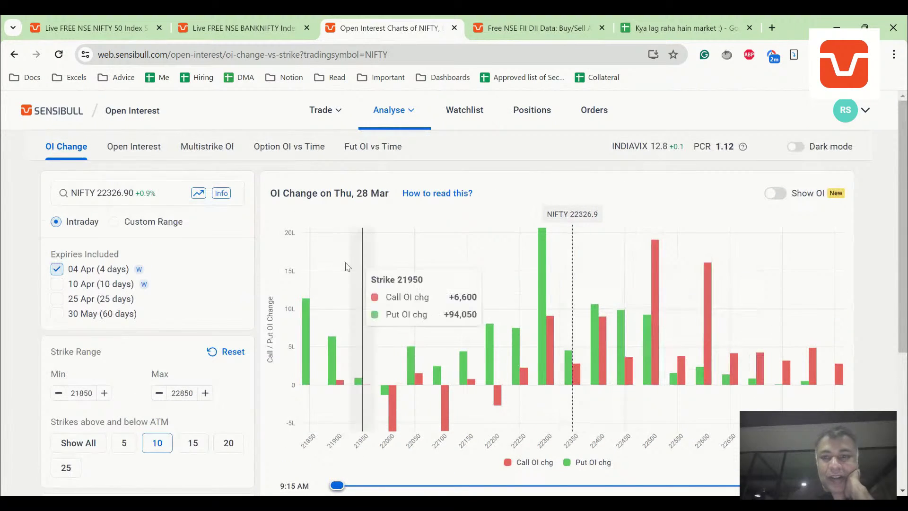
pyautogui.click(776, 194)
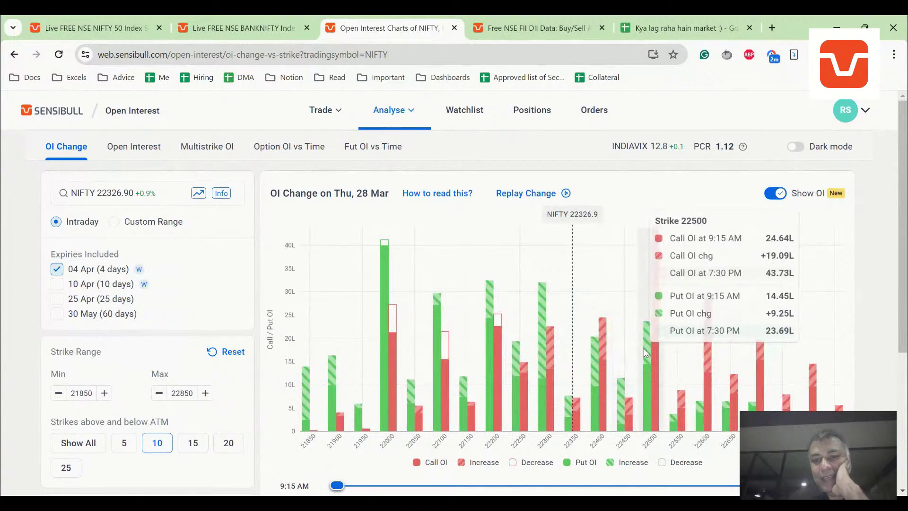
pyautogui.click(144, 150)
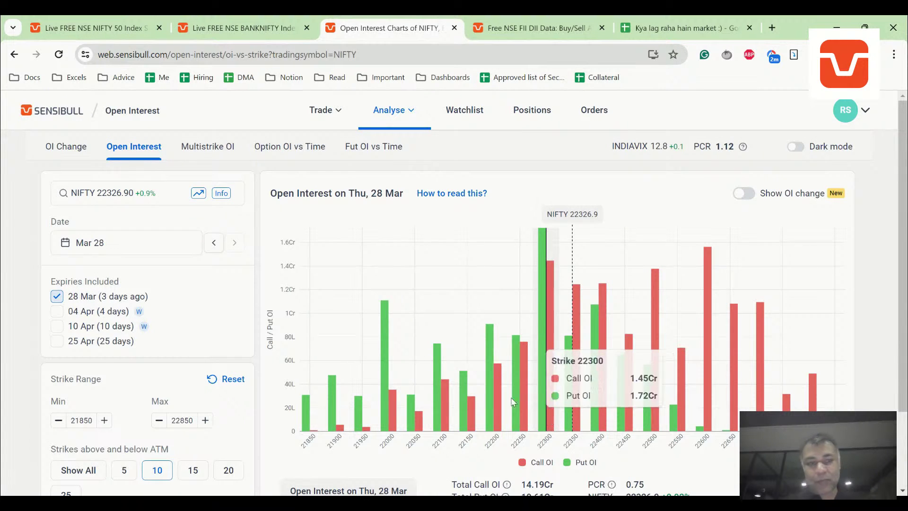
pyautogui.click(59, 146)
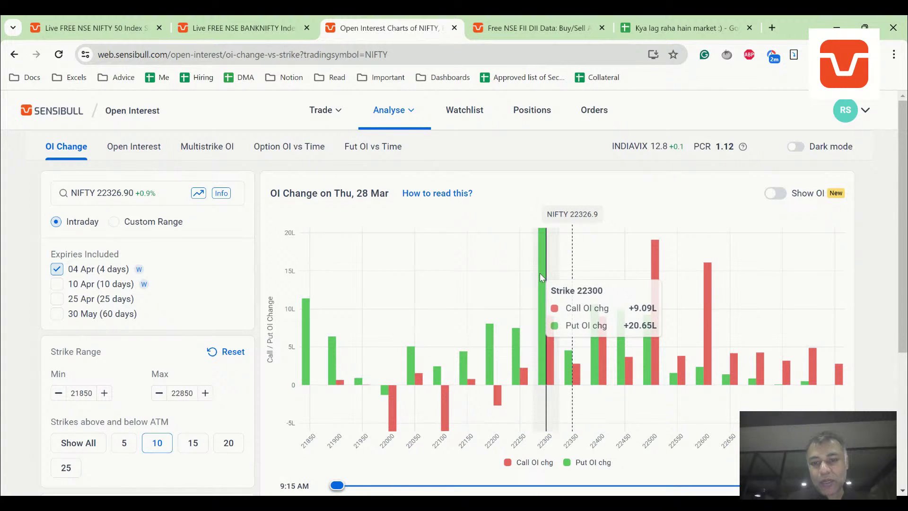
# Enter '22300 put forming a base with lot of put writing' as the Option Chain note in B4
pyautogui.click(674, 27)
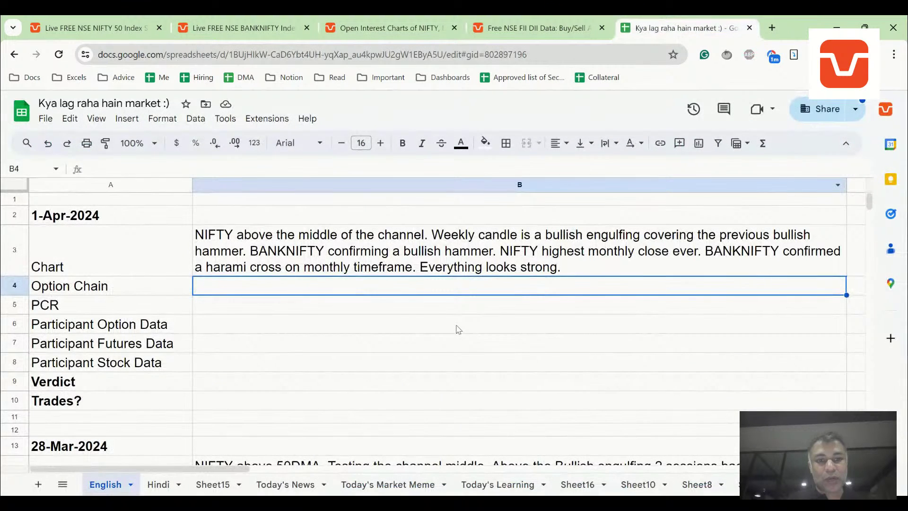
pyautogui.write('22300 p')
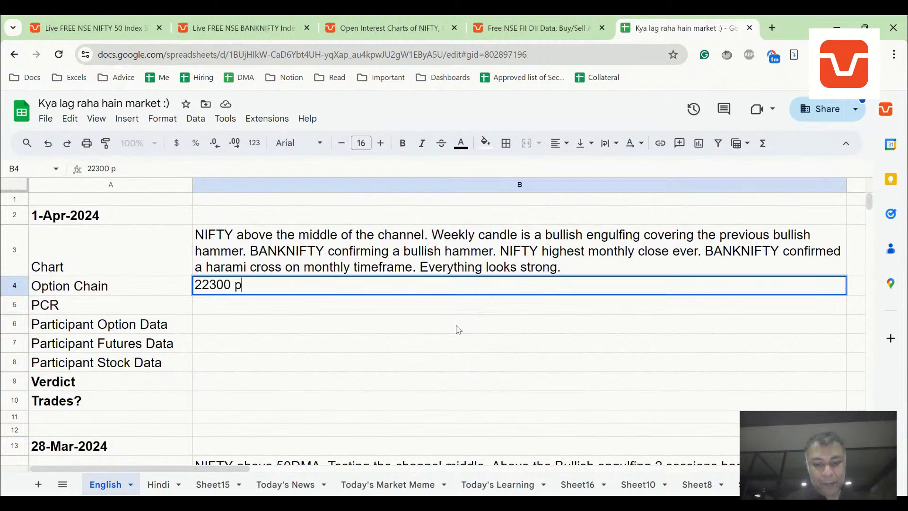
pyautogui.write('ut forming a ba')
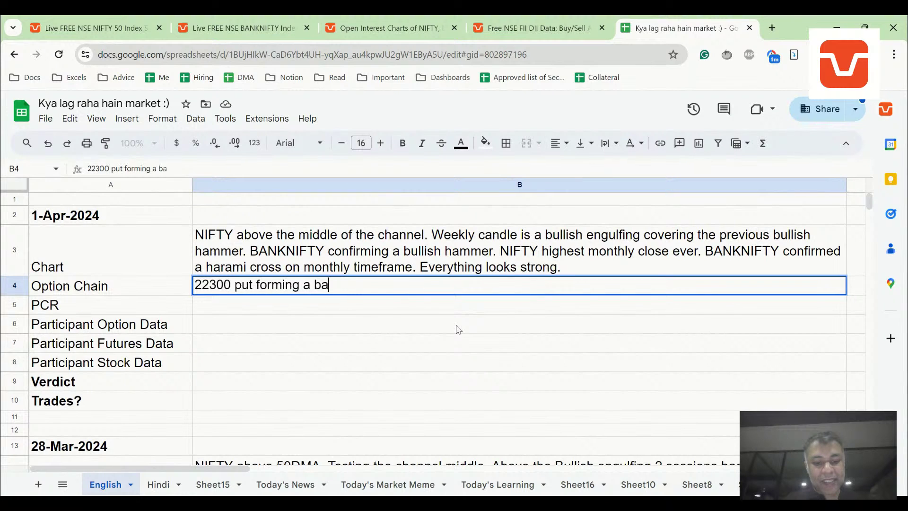
pyautogui.write('se with lot of put writi')
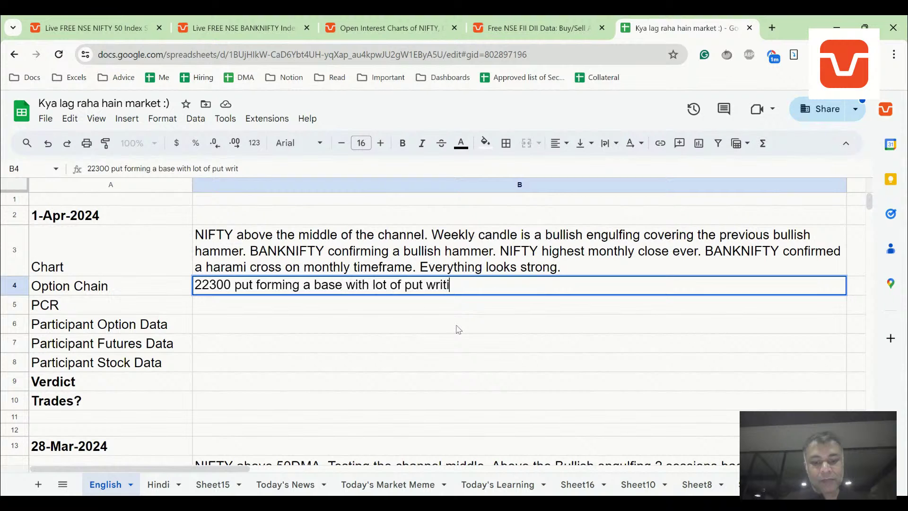
pyautogui.write('ng')
pyautogui.press('Return')
# Flip between the FII DII data, OI charts, NIFTY and BANKNIFTY charts, and notes sheet
pyautogui.click(476, 21)
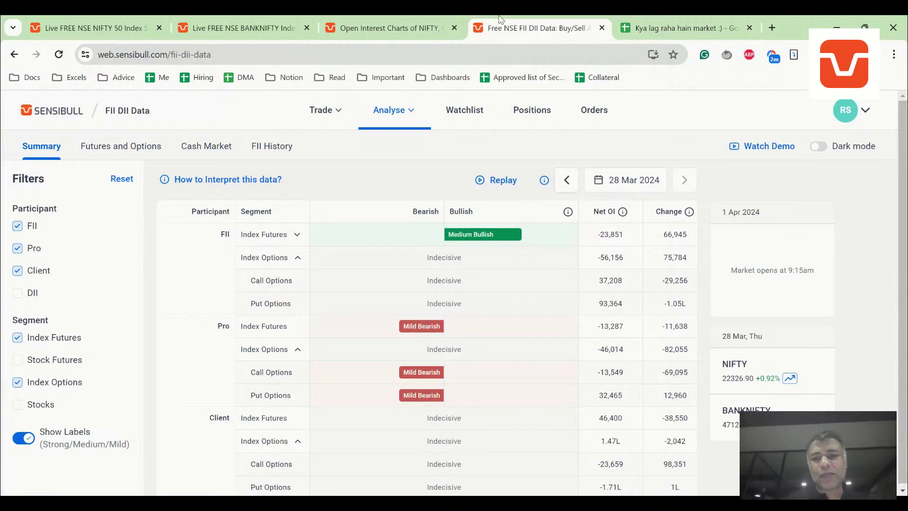
pyautogui.click(406, 21)
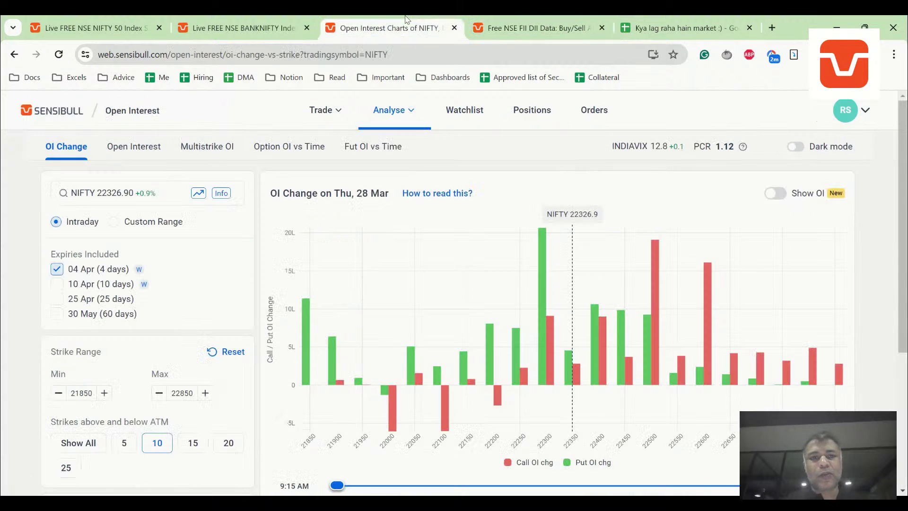
pyautogui.click(209, 21)
pyautogui.click(80, 22)
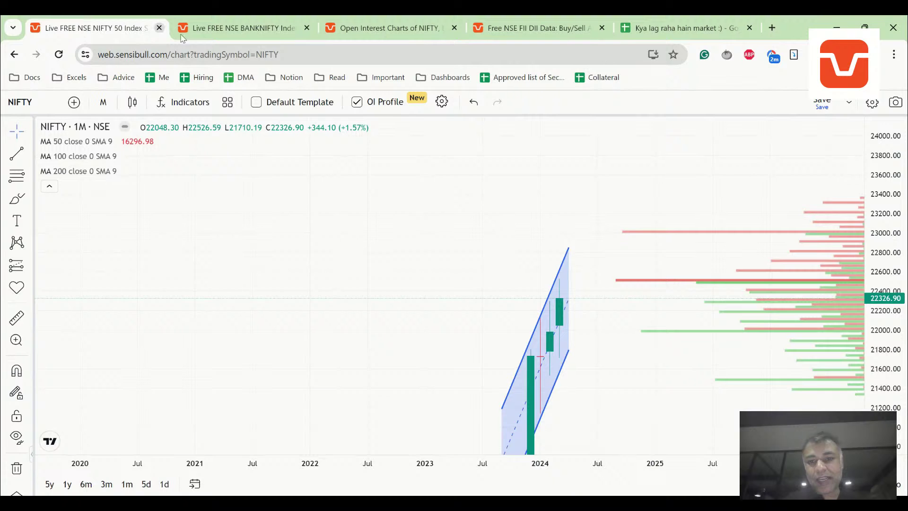
pyautogui.click(565, 20)
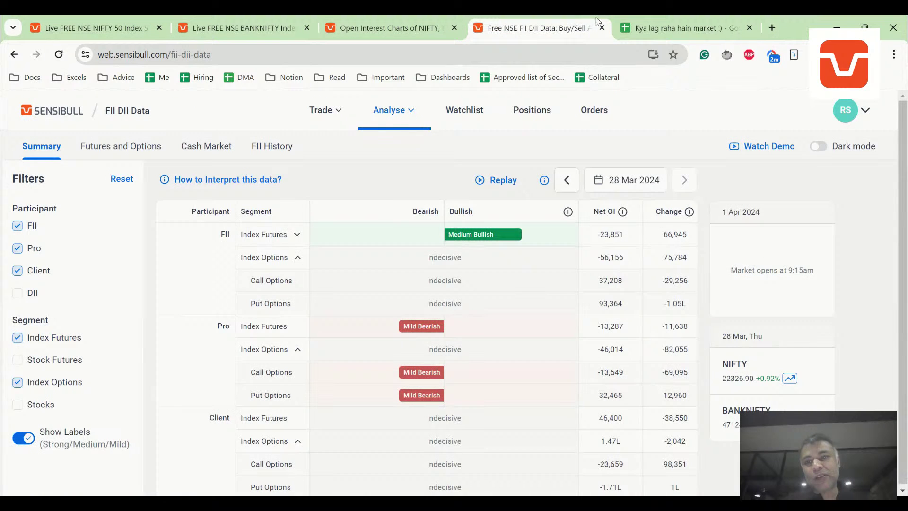
pyautogui.click(625, 22)
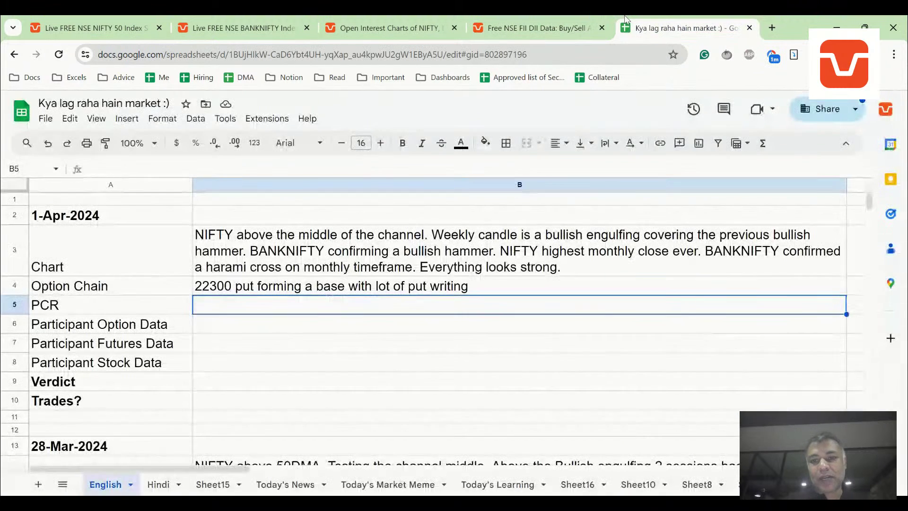
pyautogui.click(489, 22)
# Review NIFTY's OI Change chart, then show total open interest by strike for 28 Mar (PCR 0.75)
pyautogui.click(410, 20)
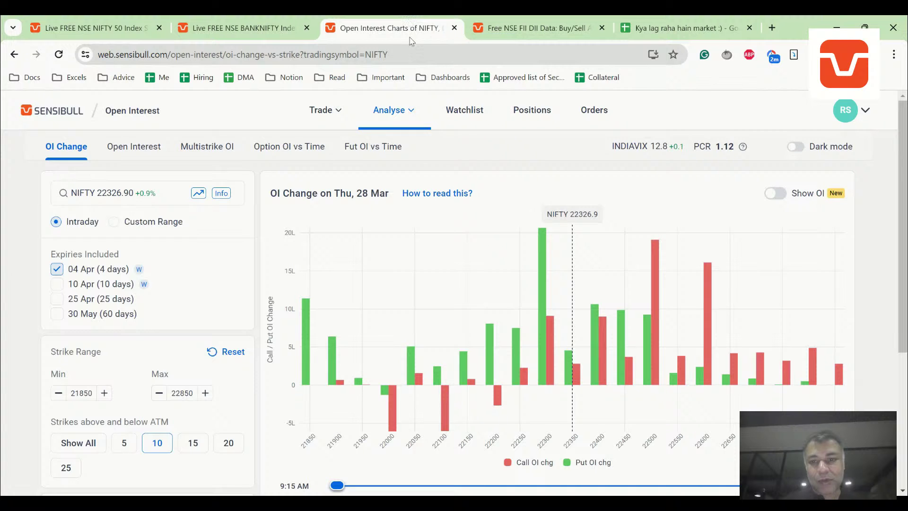
pyautogui.scroll(-1, 440, 254)
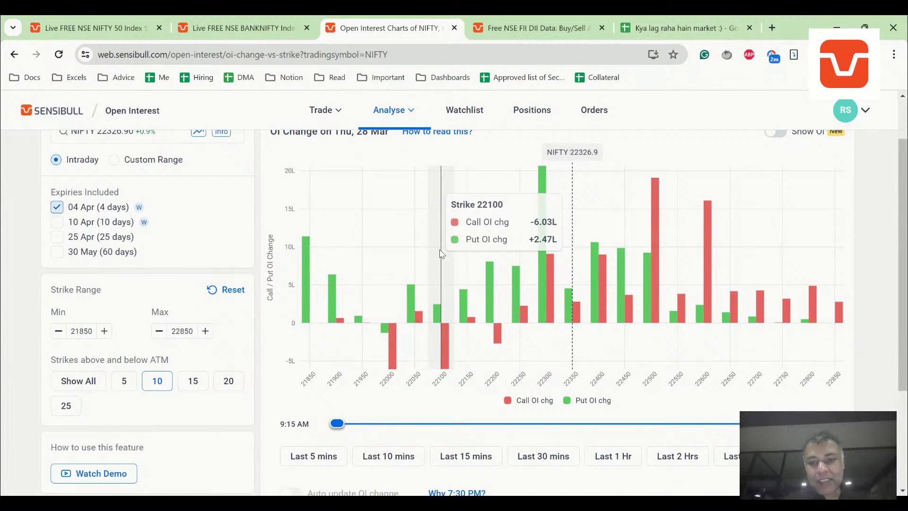
pyautogui.scroll(1, 441, 254)
pyautogui.scroll(-3, 717, 200)
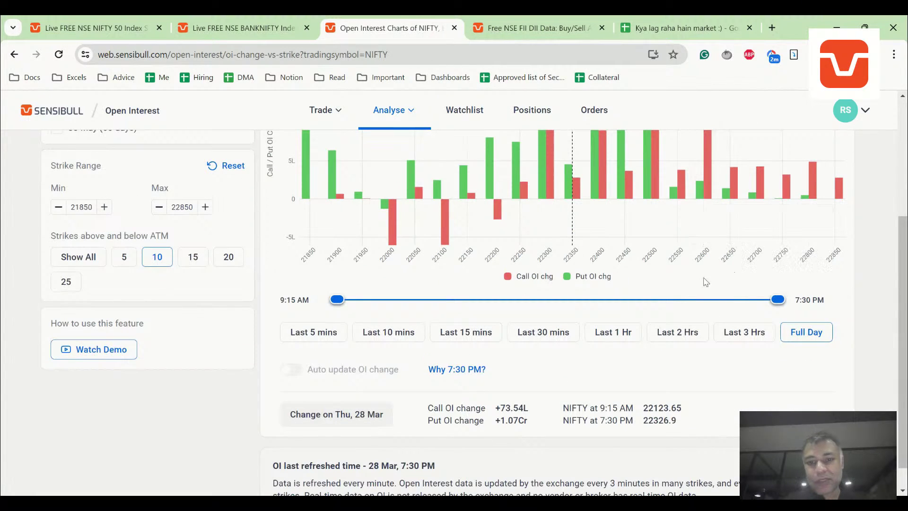
pyautogui.scroll(3, 598, 216)
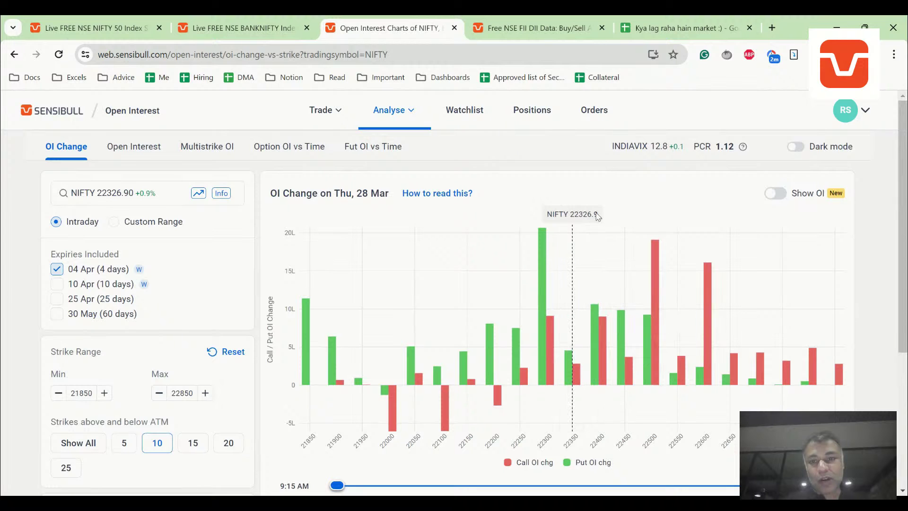
pyautogui.scroll(-3, 728, 180)
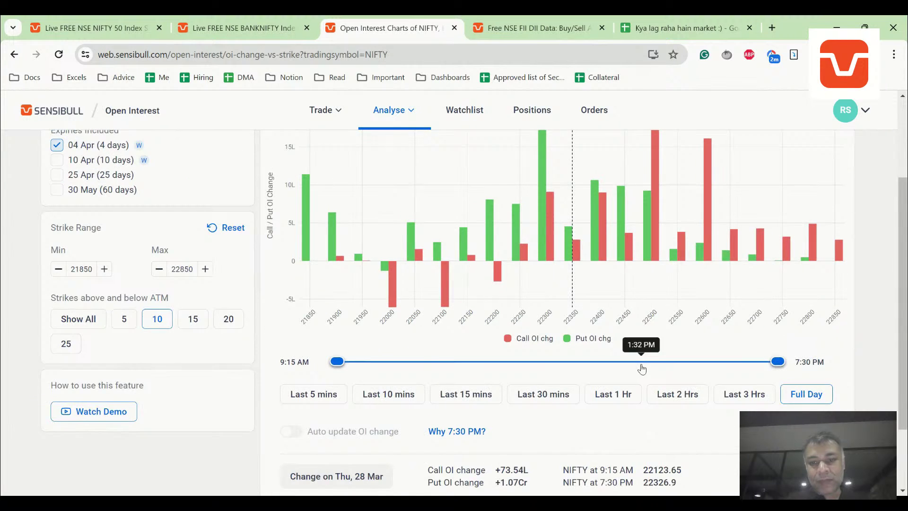
pyautogui.scroll(3, 472, 443)
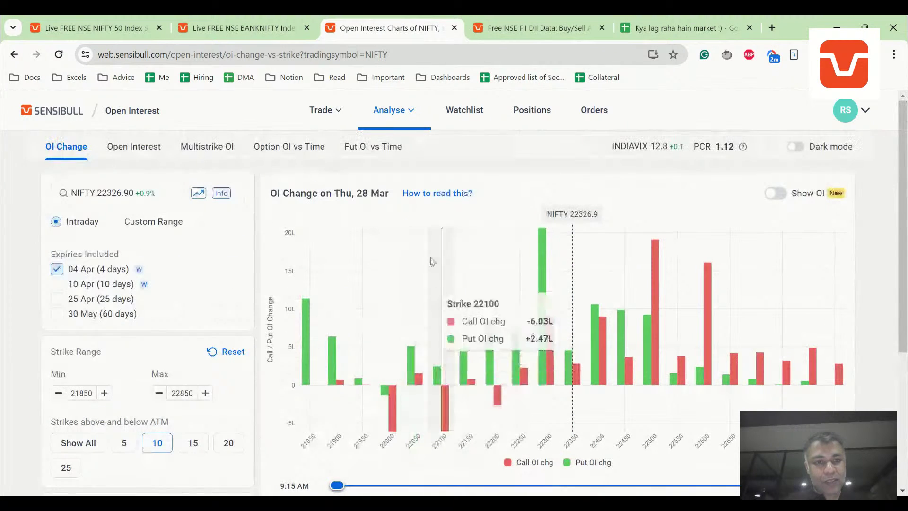
pyautogui.click(134, 146)
pyautogui.scroll(-2, 634, 393)
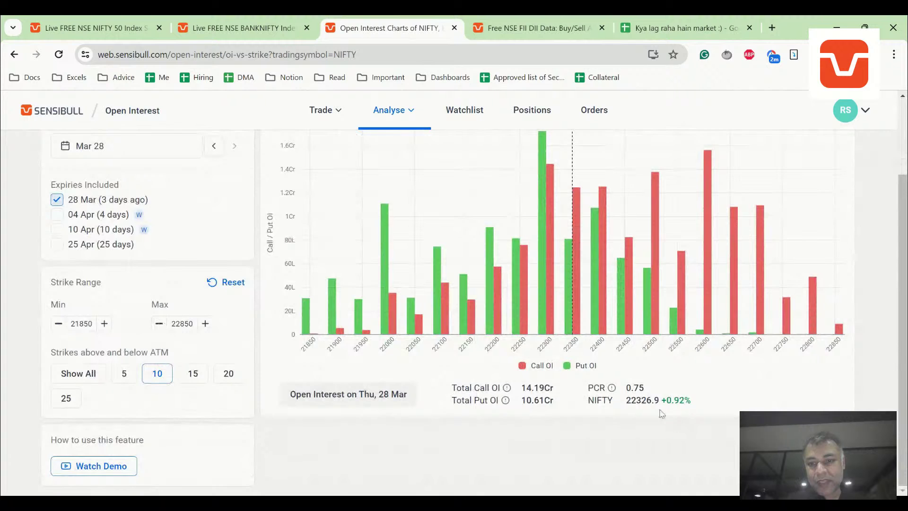
pyautogui.scroll(2, 634, 393)
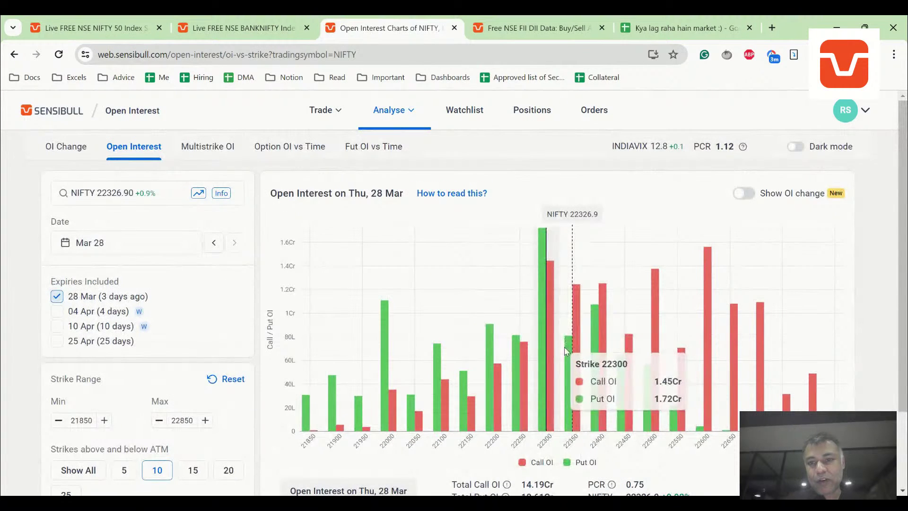
# Enter '.75 around ATM. 1.1 overall' as the PCR note, then return to the FII DII data
pyautogui.click(668, 20)
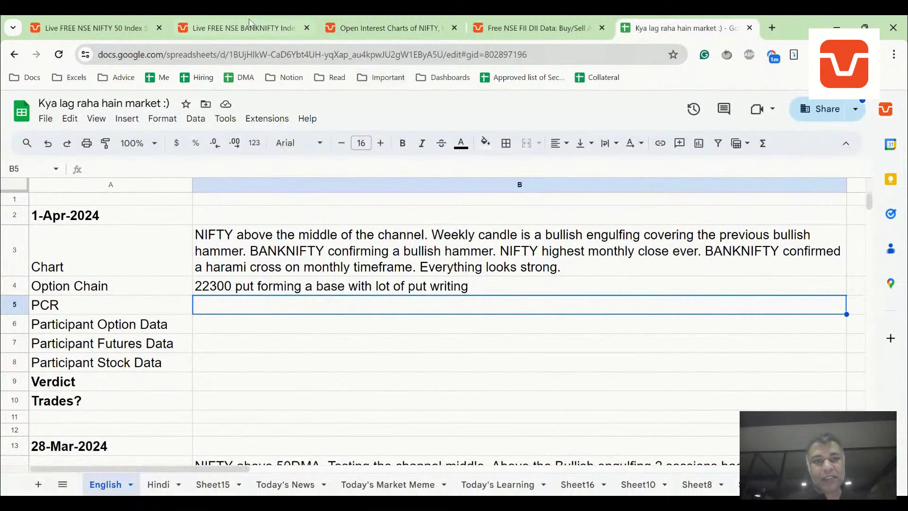
pyautogui.click(232, 20)
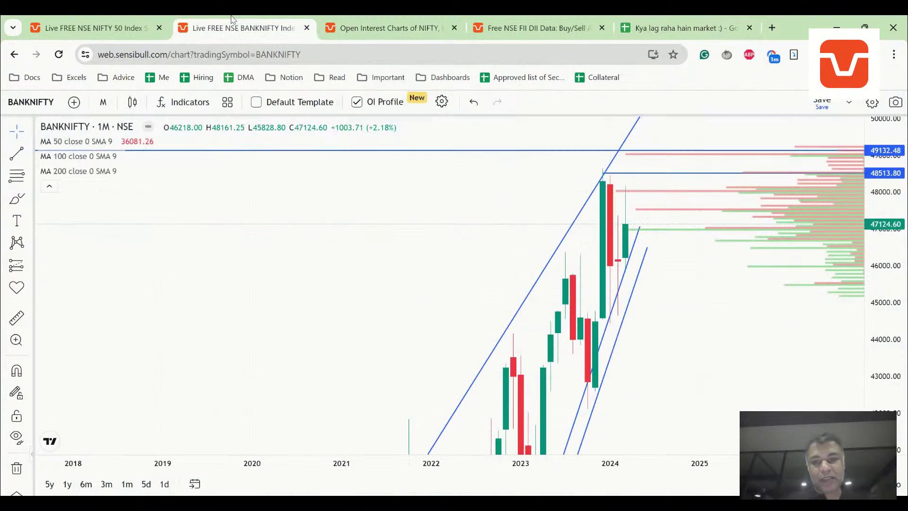
pyautogui.click(672, 28)
pyautogui.write('.75 ar')
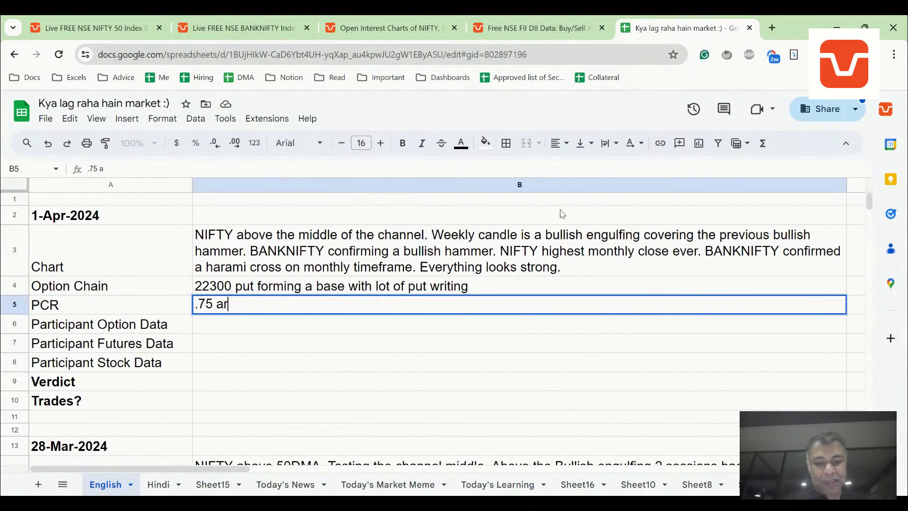
pyautogui.write('ound ATM. 1.')
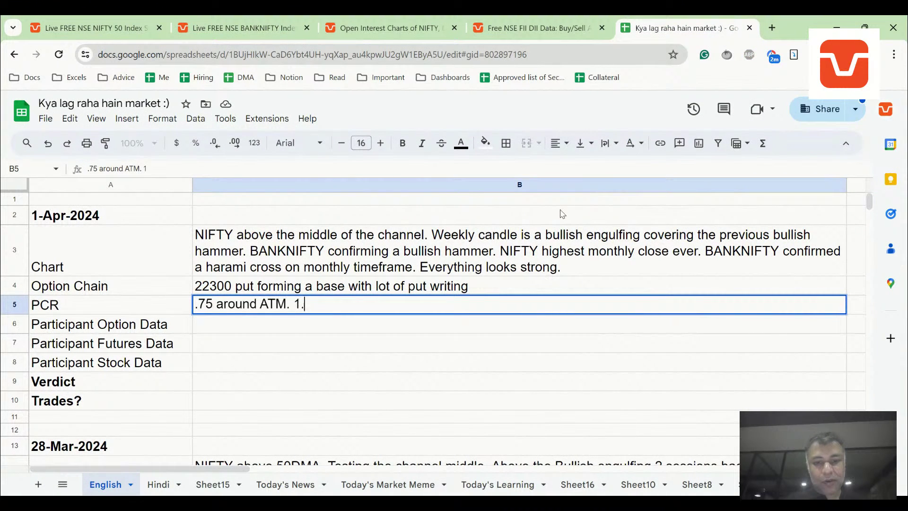
pyautogui.write('1 overall')
pyautogui.press('Return')
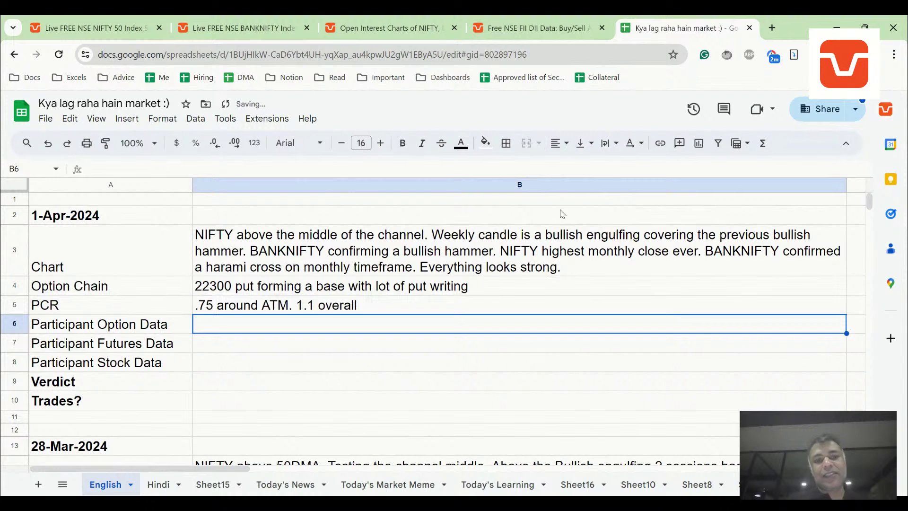
pyautogui.click(535, 27)
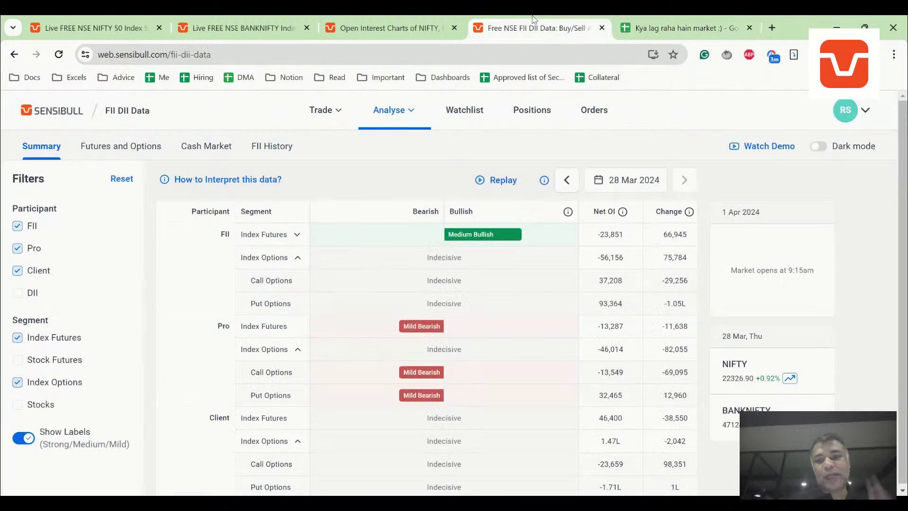
# On the NIFTY Open Interest Charts, swap the 28 Mar expiry for 04 Apr
pyautogui.click(388, 22)
pyautogui.scroll(-3, 610, 369)
pyautogui.moveTo(622, 388)
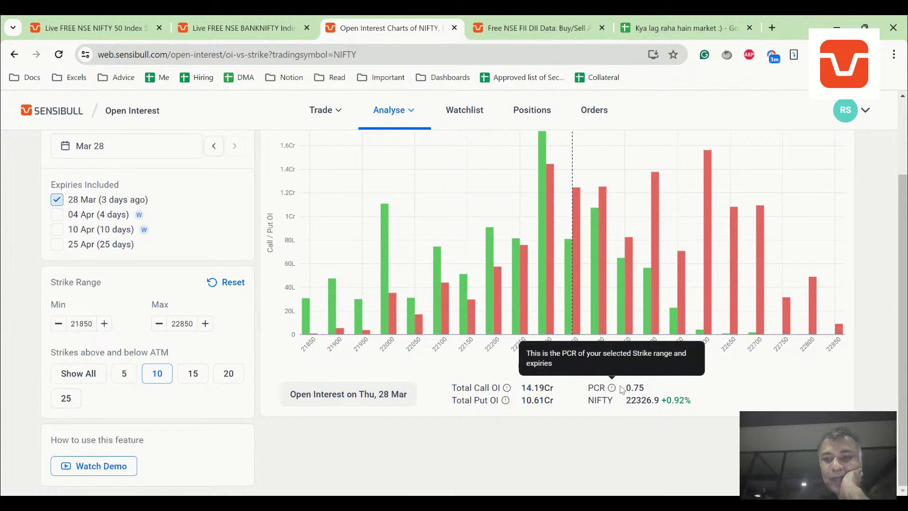
pyautogui.scroll(2, 570, 315)
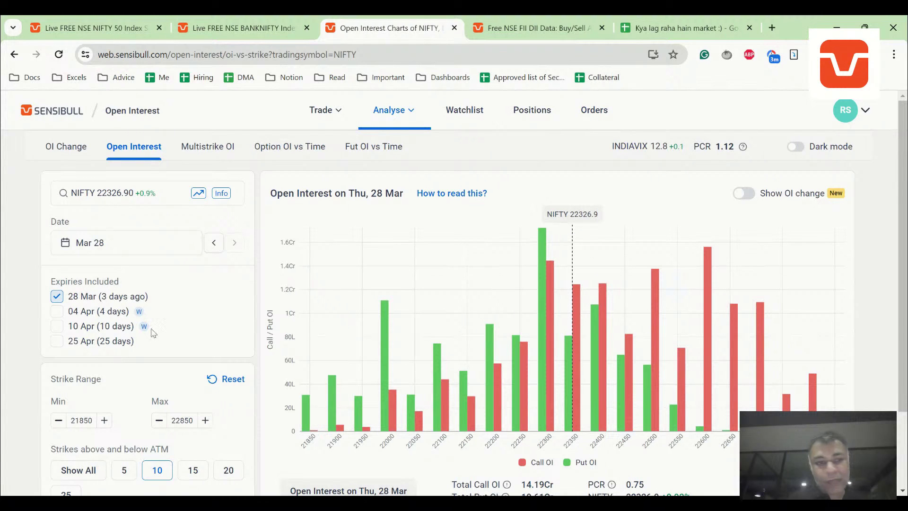
pyautogui.click(56, 297)
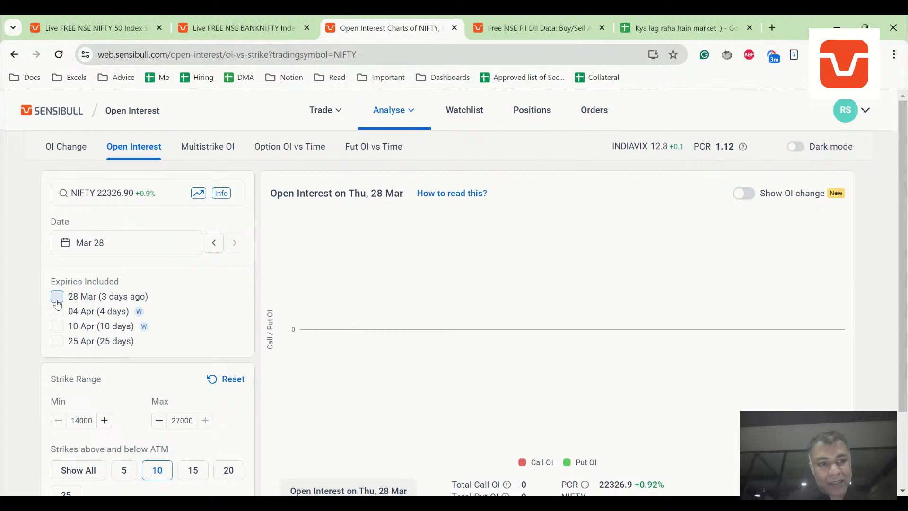
pyautogui.click(56, 311)
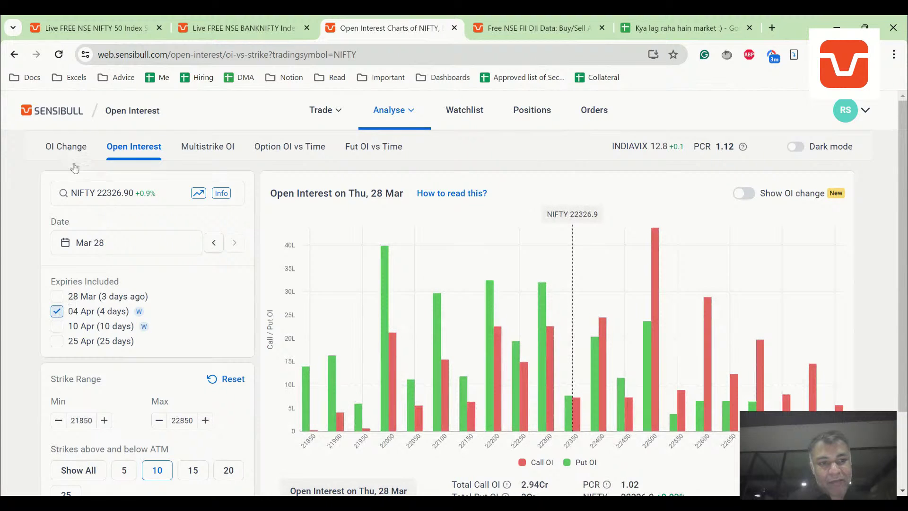
# Compare OI Change with Open Interest by strike (PCR 1.02), then return to the notes sheet
pyautogui.click(81, 150)
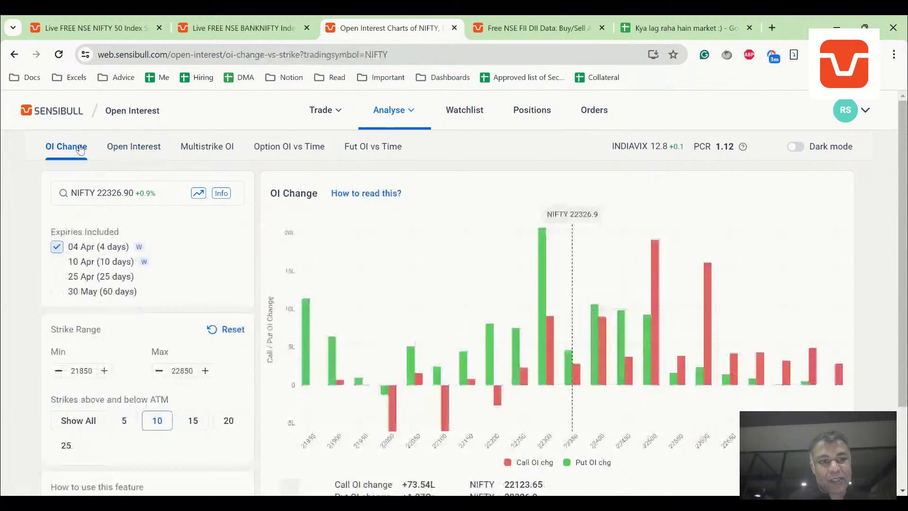
pyautogui.click(135, 151)
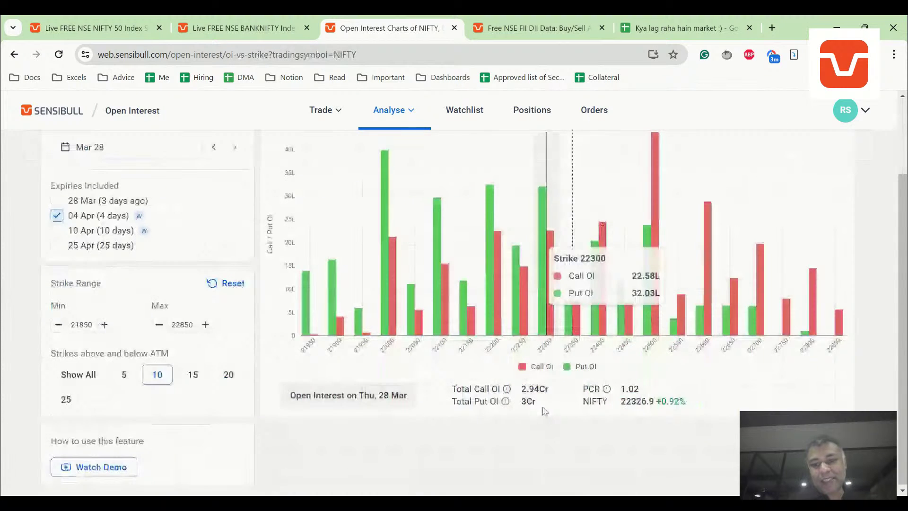
pyautogui.scroll(-2, 550, 321)
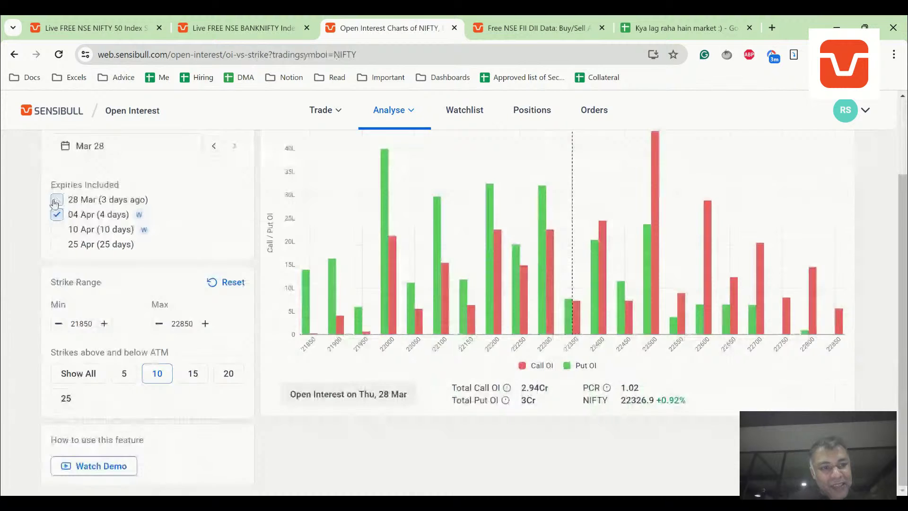
pyautogui.scroll(1, 277, 121)
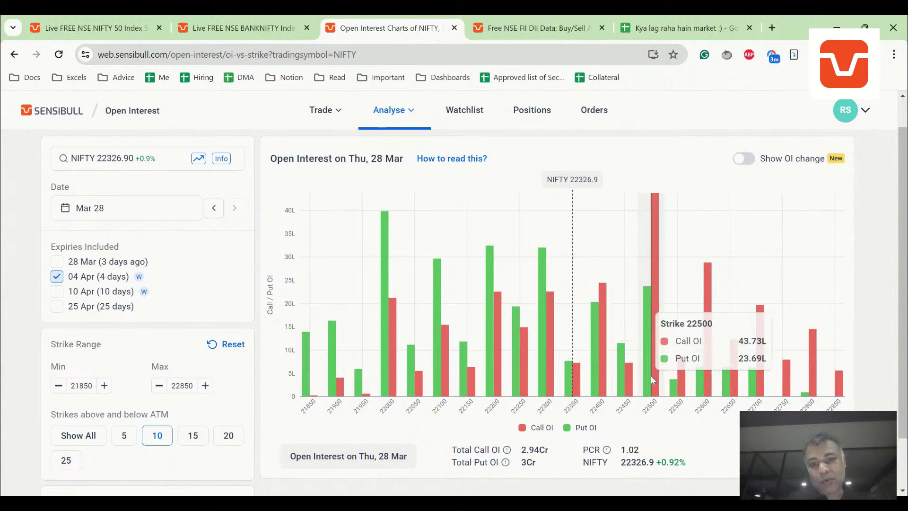
pyautogui.click(658, 19)
# Replace the .75 value in the B5 PCR note with 1.1
pyautogui.click(227, 307)
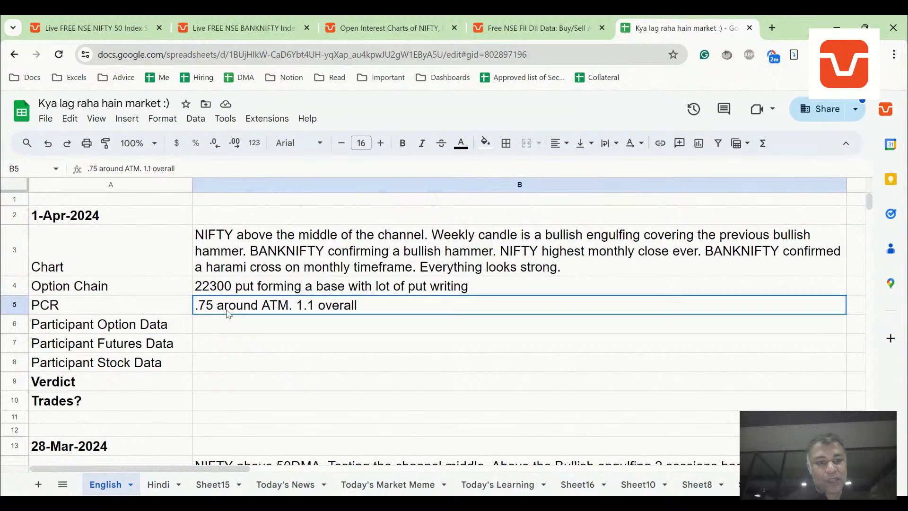
pyautogui.doubleClick(227, 308)
pyautogui.press('Delete')
pyautogui.press('Delete')
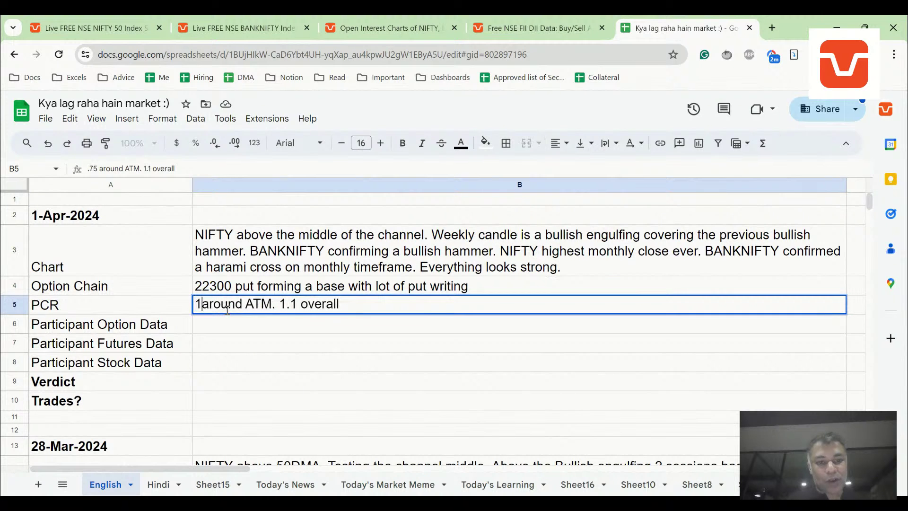
pyautogui.press('Delete')
pyautogui.write('1.1')
pyautogui.press('Return')
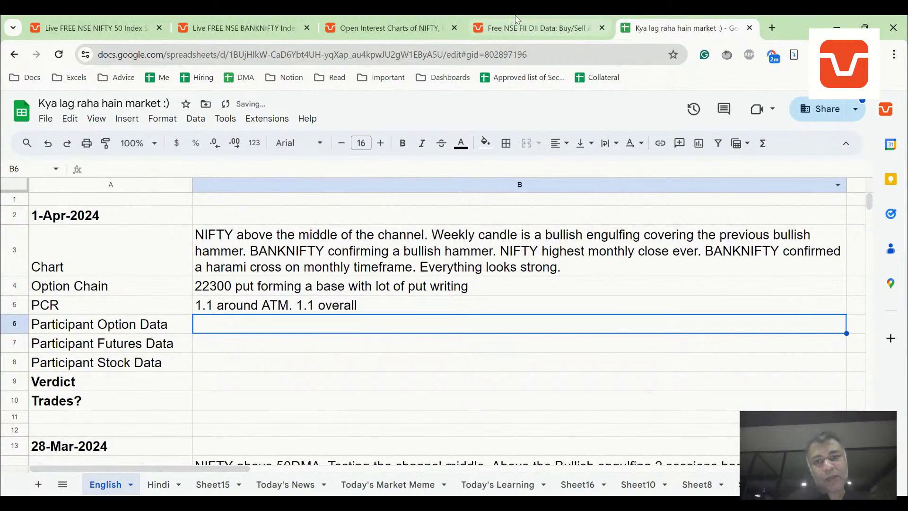
# Glance over the FII DII, BANKNIFTY and NIFTY open interest tabs, then come back to the sheet
pyautogui.click(521, 27)
pyautogui.click(265, 28)
pyautogui.click(378, 28)
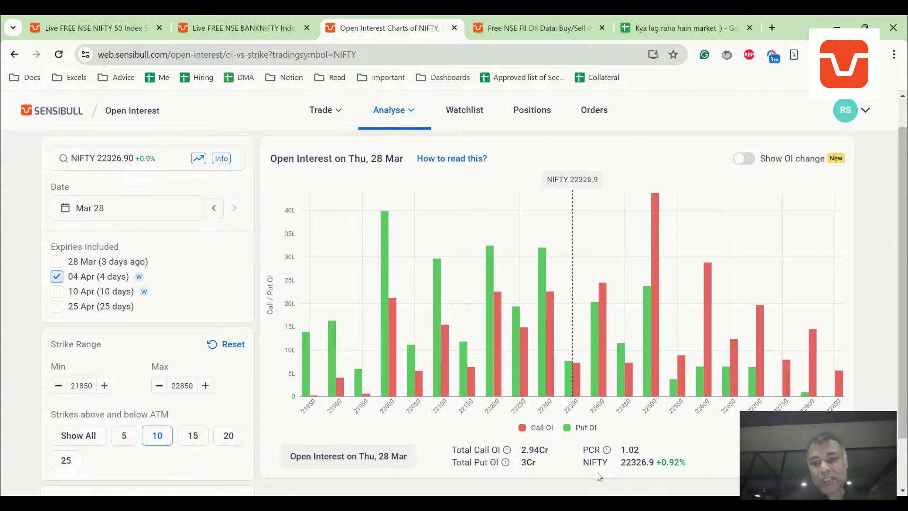
pyautogui.click(671, 28)
# Edit the B5 PCR note to read '1 around ATM. 1.1 overall'
pyautogui.press('Up')
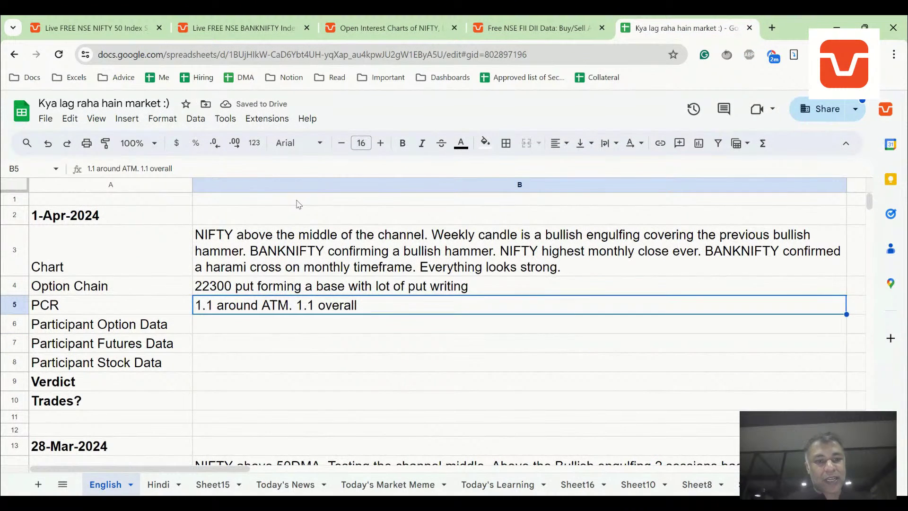
pyautogui.press('Return')
pyautogui.hotkey('ctrl', 'Left')
pyautogui.hotkey('ctrl', 'Left')
pyautogui.press('Left')
pyautogui.hotkey('shift', 'Left')
pyautogui.hotkey('shift', 'Left')
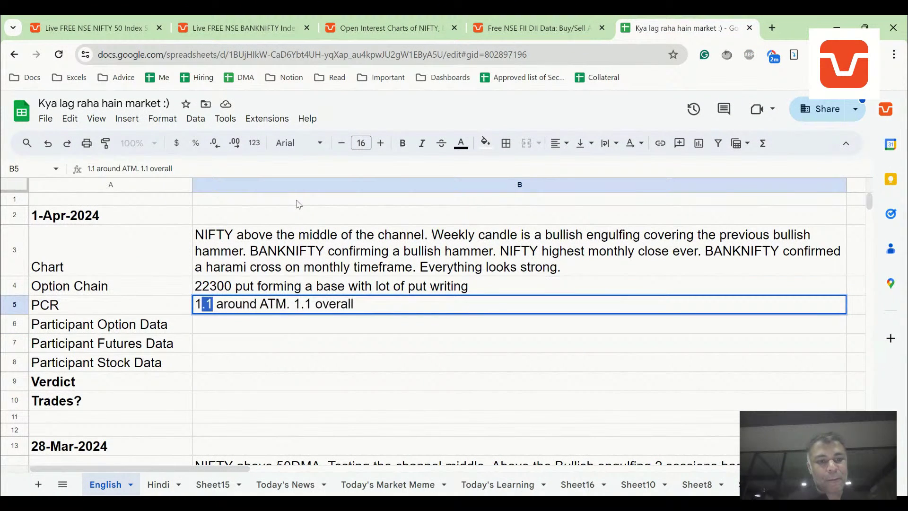
pyautogui.press('BackSpace')
pyautogui.press('Return')
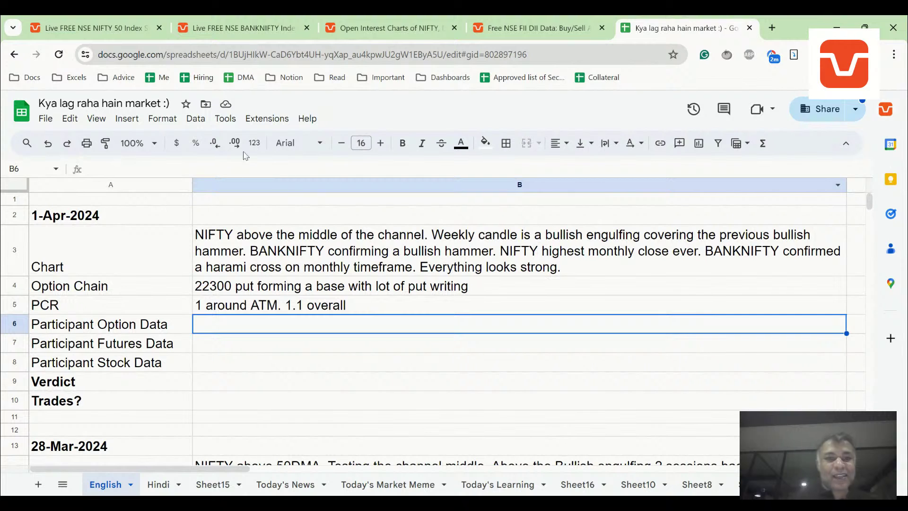
pyautogui.click(390, 20)
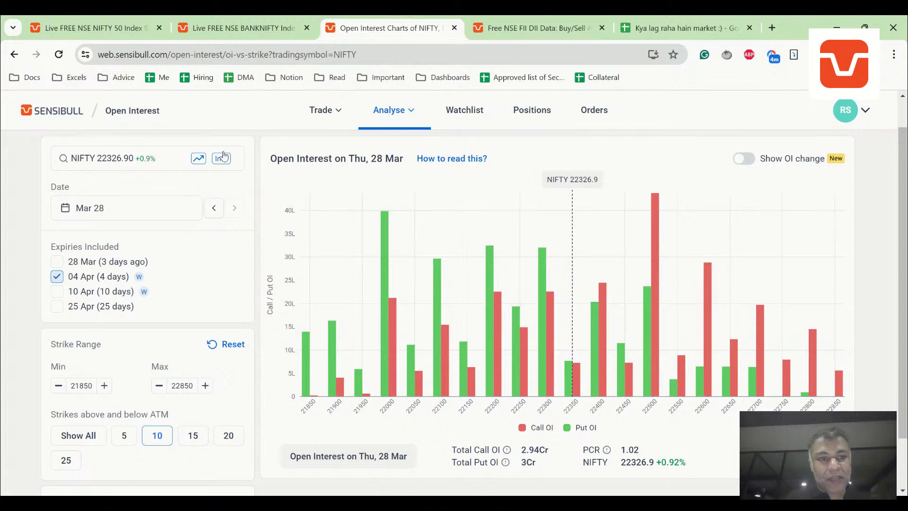
# Toggle NIFTY 04 Apr between OI Change and Open Interest by strike, ending on PCR 1.02
pyautogui.scroll(1, 183, 224)
pyautogui.click(66, 147)
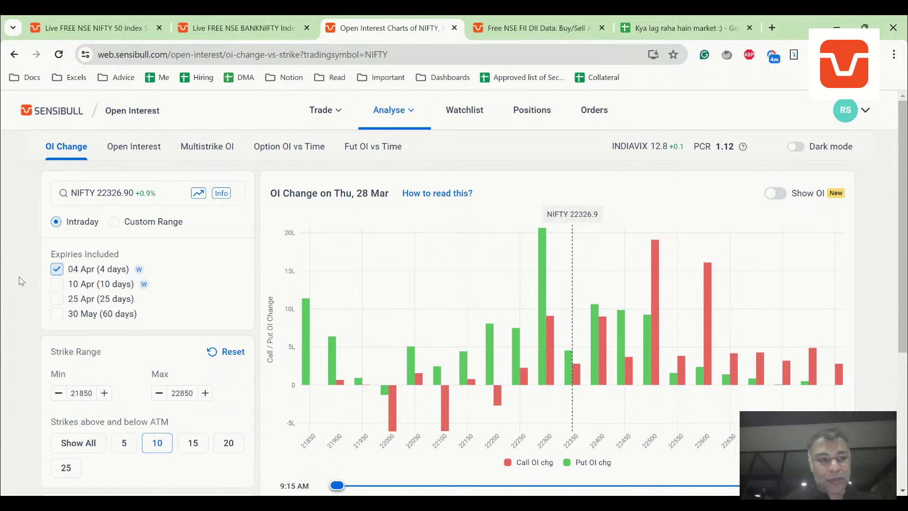
pyautogui.click(137, 147)
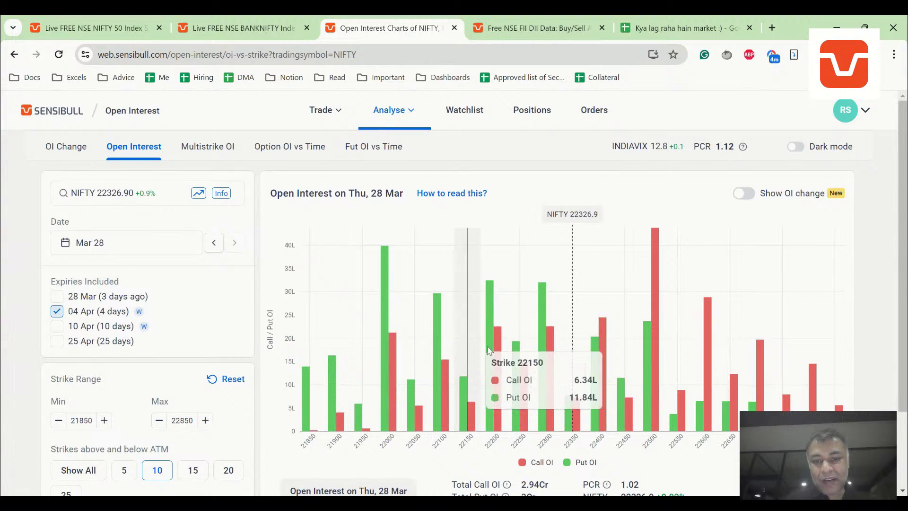
pyautogui.scroll(-1, 504, 284)
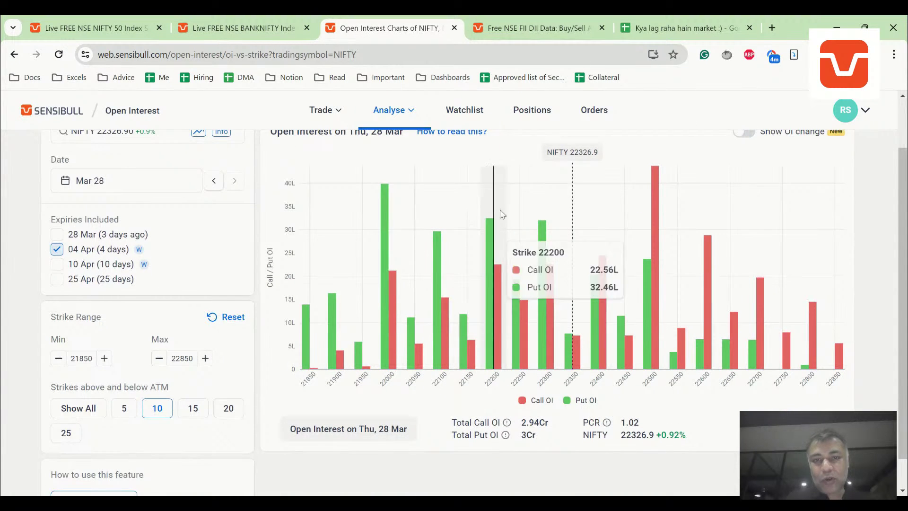
# Append '. Bullish bias' to the PCR note in B5
pyautogui.click(682, 28)
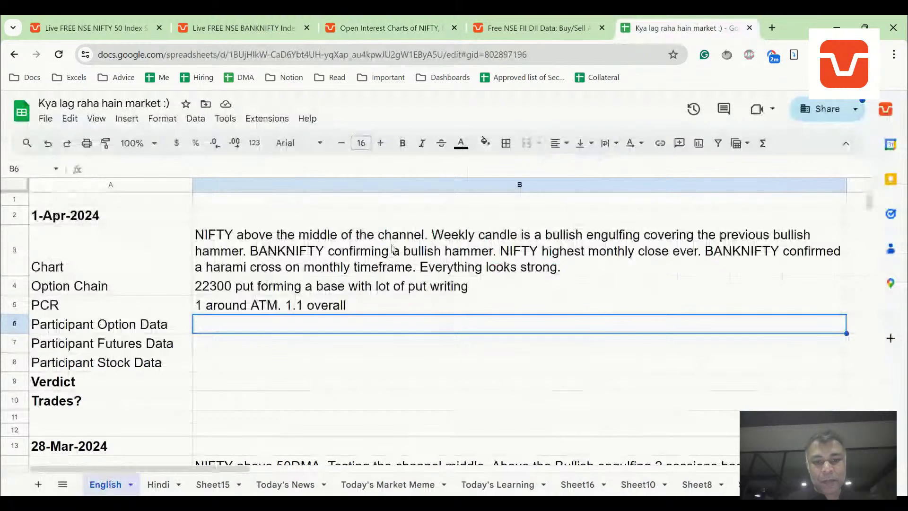
pyautogui.write('. Bullish boas')
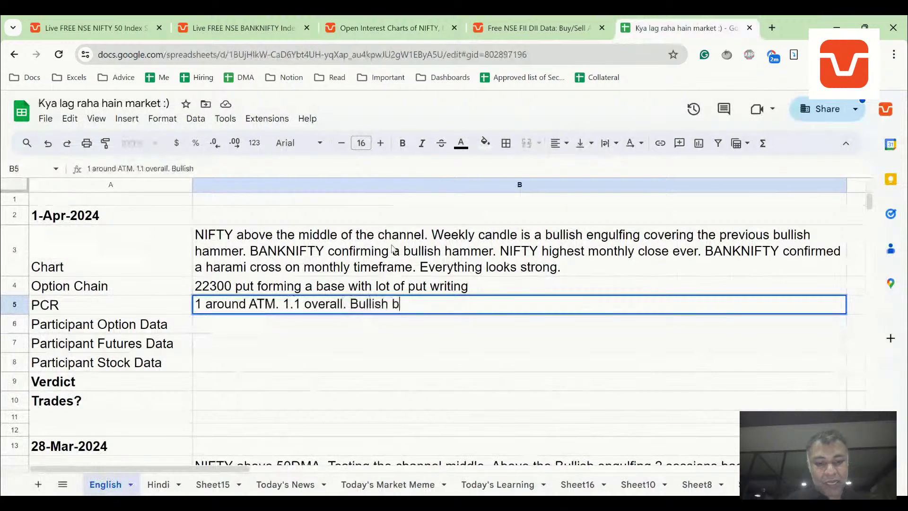
pyautogui.press('BackSpace')
pyautogui.press('BackSpace')
pyautogui.write('ias')
pyautogui.press('Return')
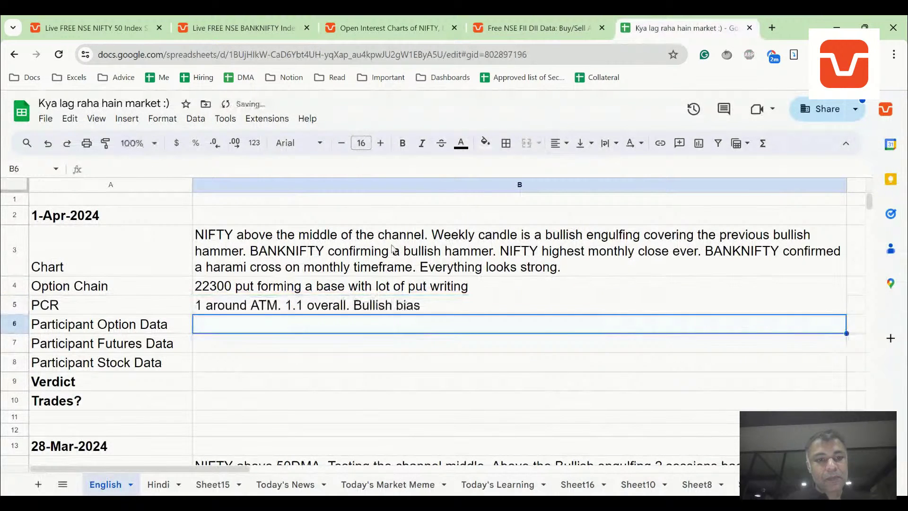
# Make the B4 option chain note read '22300 put and below', then view the FII DII data
pyautogui.press('Up')
pyautogui.press('Up')
pyautogui.press('Return')
pyautogui.hotkey('ctrl', 'Left')
pyautogui.hotkey('ctrl', 'Left')
pyautogui.hotkey('ctrl', 'Left')
pyautogui.hotkey('ctrl', 'Left')
pyautogui.hotkey('ctrl', 'Left')
pyautogui.hotkey('ctrl', 'Left')
pyautogui.hotkey('ctrl', 'Left')
pyautogui.hotkey('ctrl', 'Left')
pyautogui.hotkey('ctrl', 'Left')
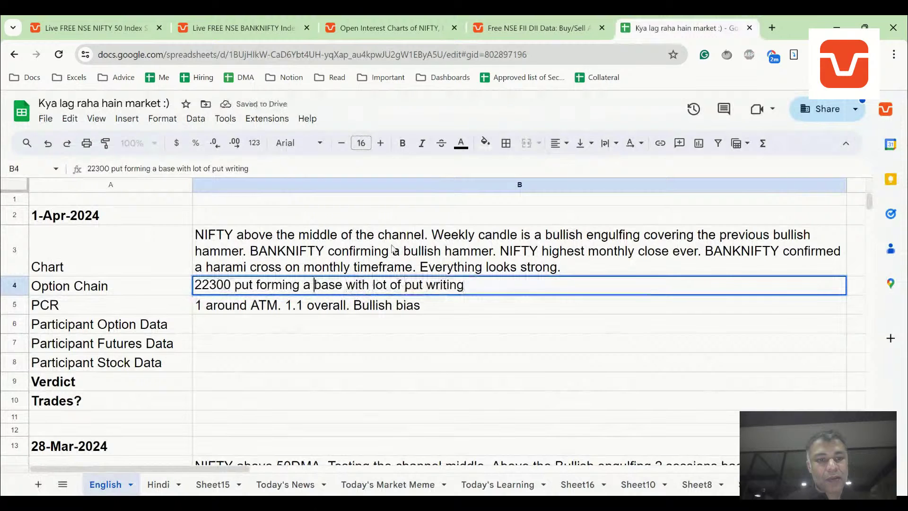
pyautogui.write('and be')
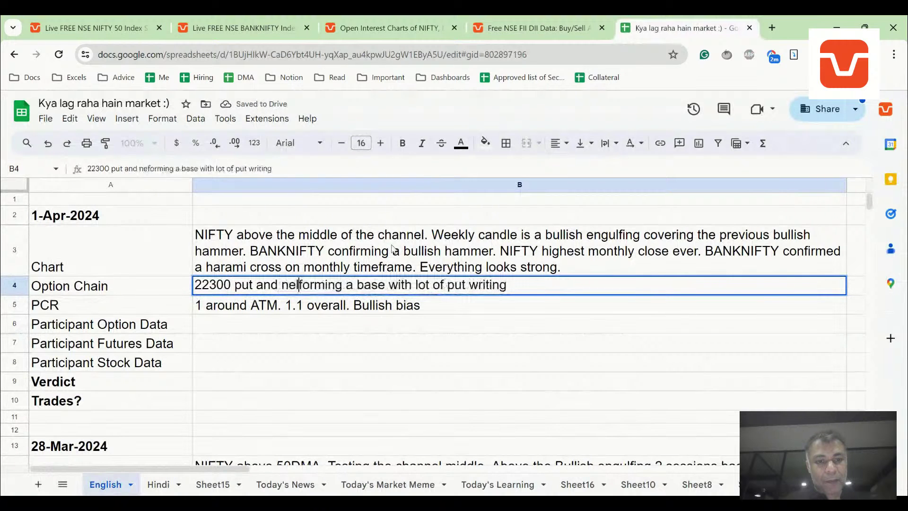
pyautogui.write('low')
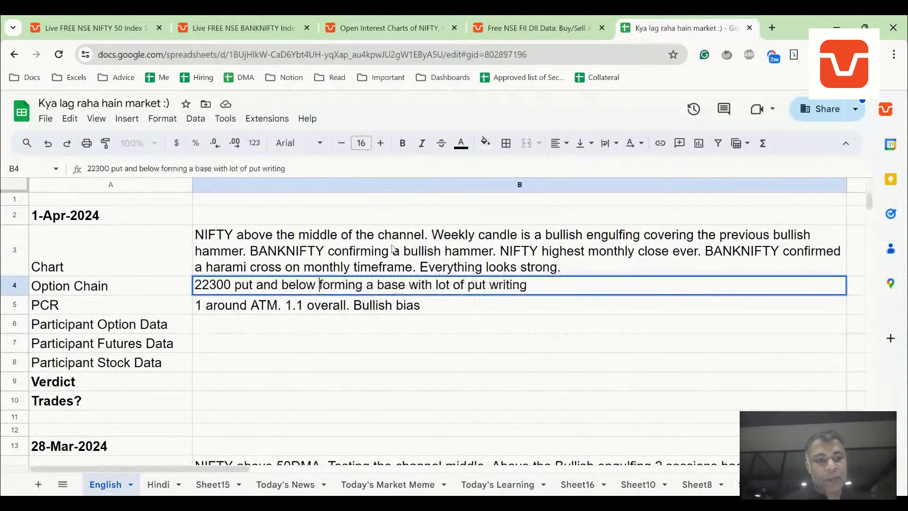
pyautogui.press('Return')
pyautogui.press('Down')
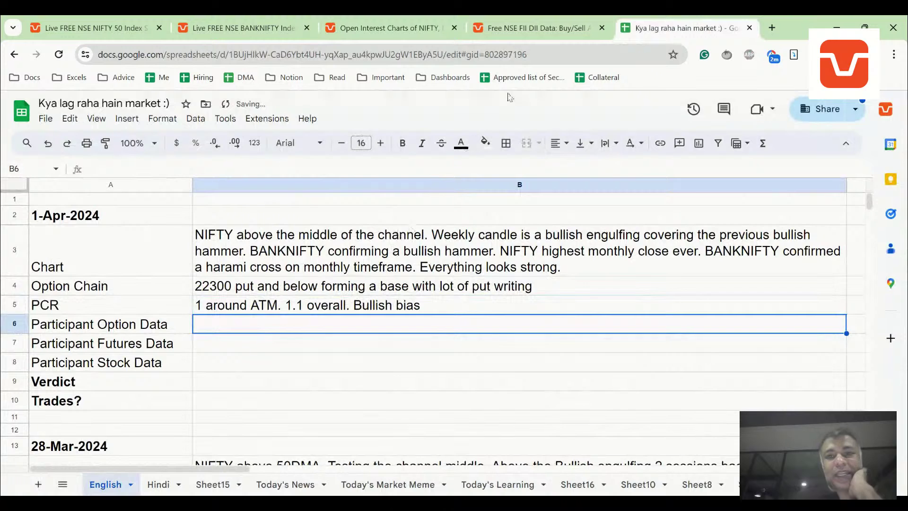
pyautogui.click(515, 28)
pyautogui.scroll(-1, 398, 408)
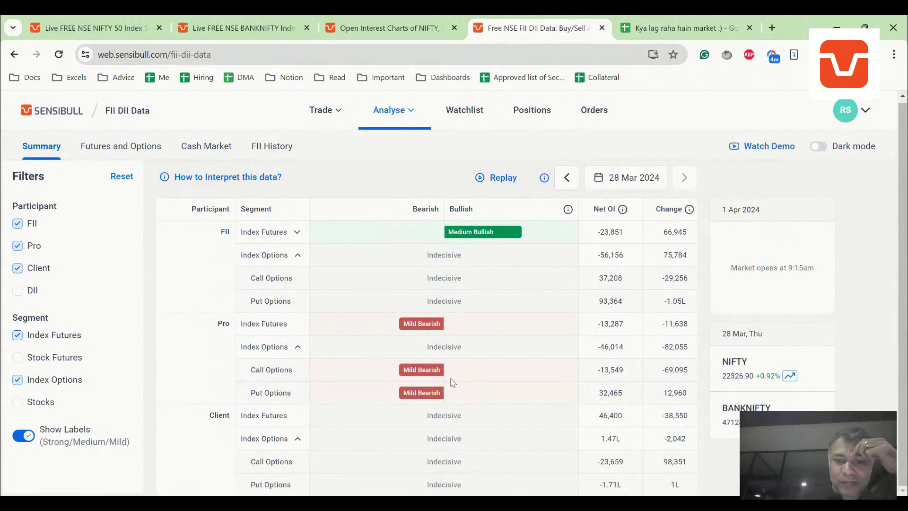
# Enter 'Participants have not formed clear directional views. Not too much OI formed' in the Participant Option Data cell
pyautogui.click(681, 28)
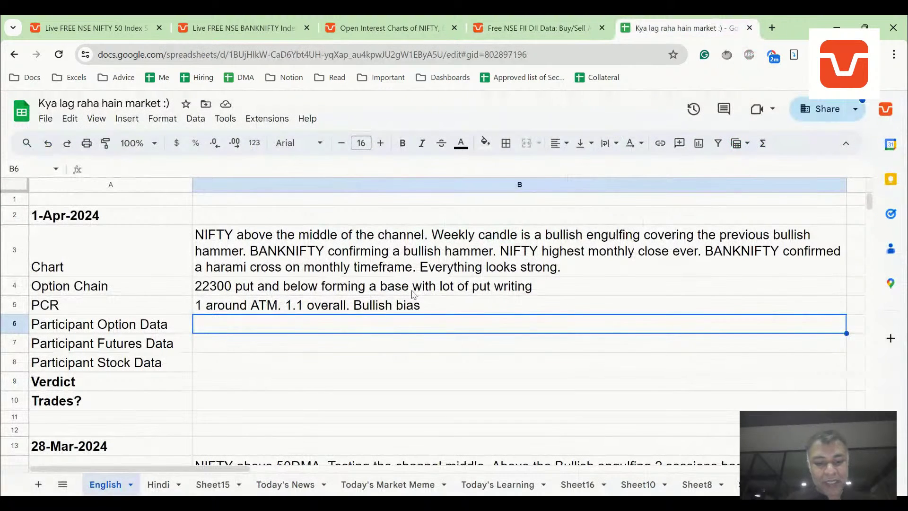
pyautogui.write('Participants ')
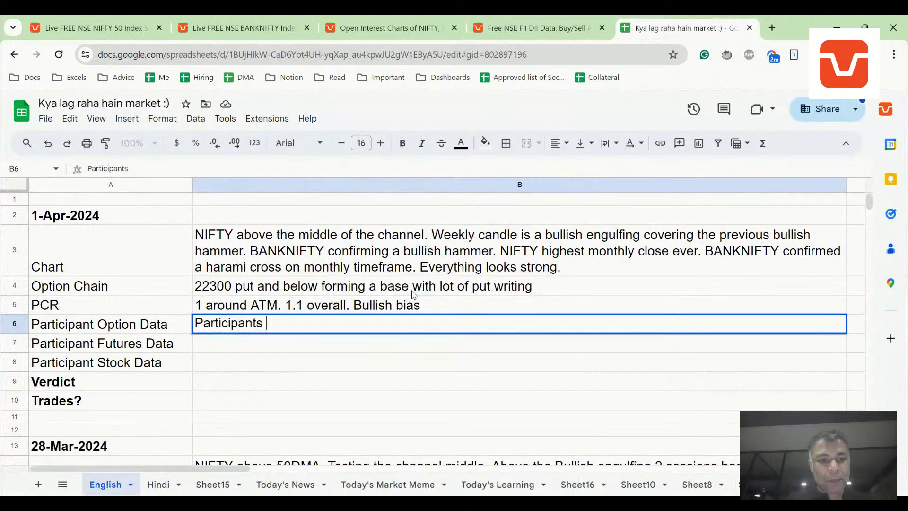
pyautogui.write('have no')
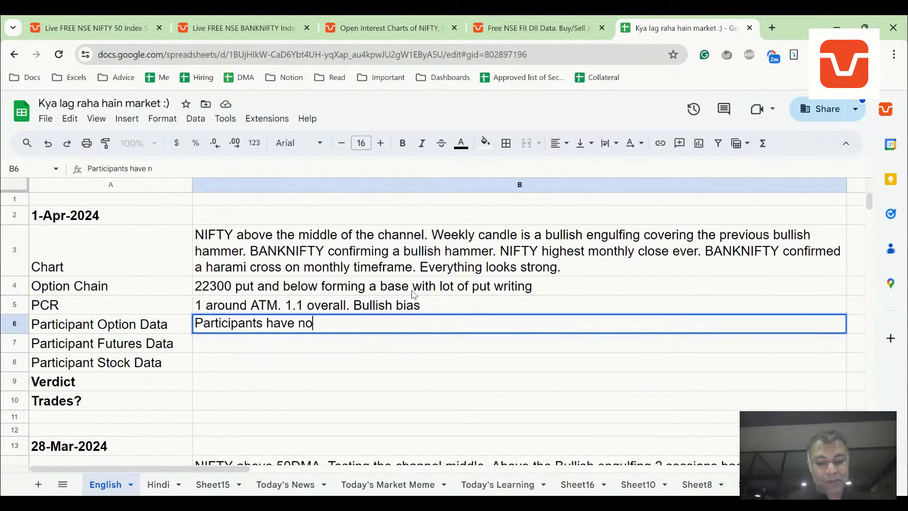
pyautogui.write('t formed cl')
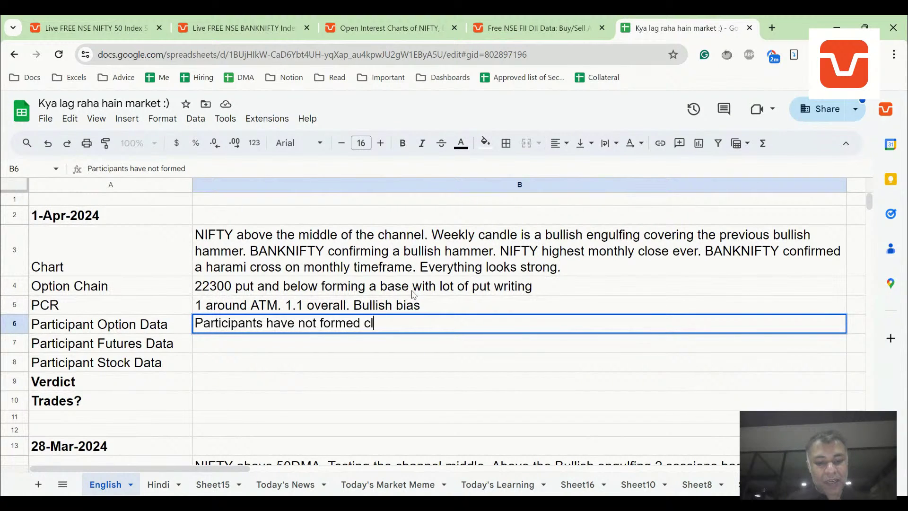
pyautogui.write('ear directional v')
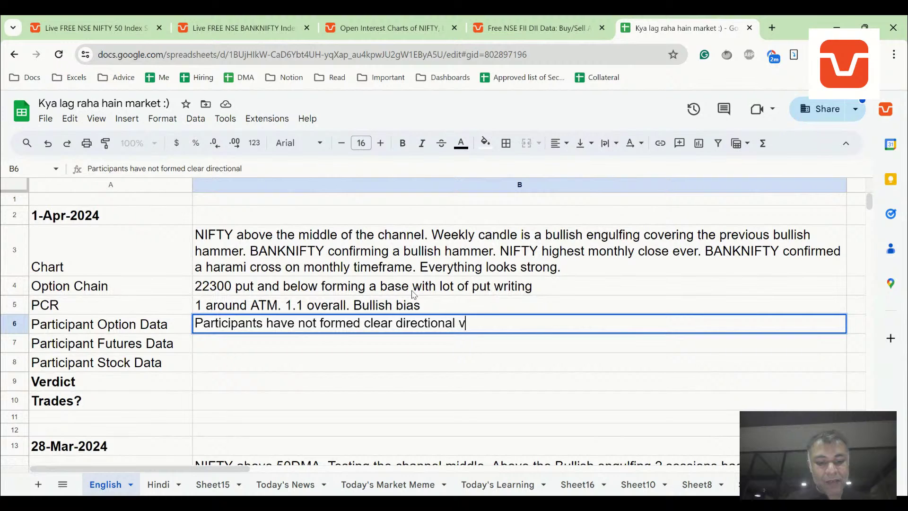
pyautogui.write('ews.')
pyautogui.press('BackSpace')
pyautogui.press('BackSpace')
pyautogui.press('BackSpace')
pyautogui.write('iews. No')
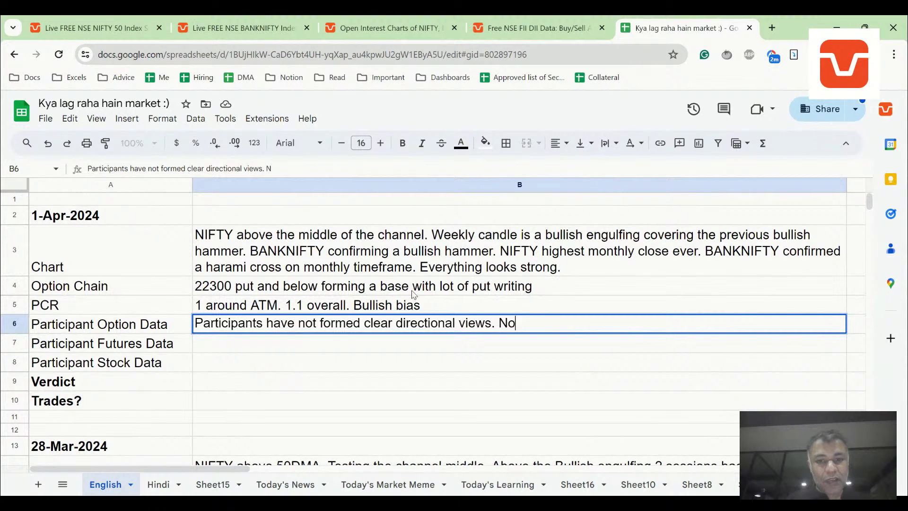
pyautogui.write('t too much OI ')
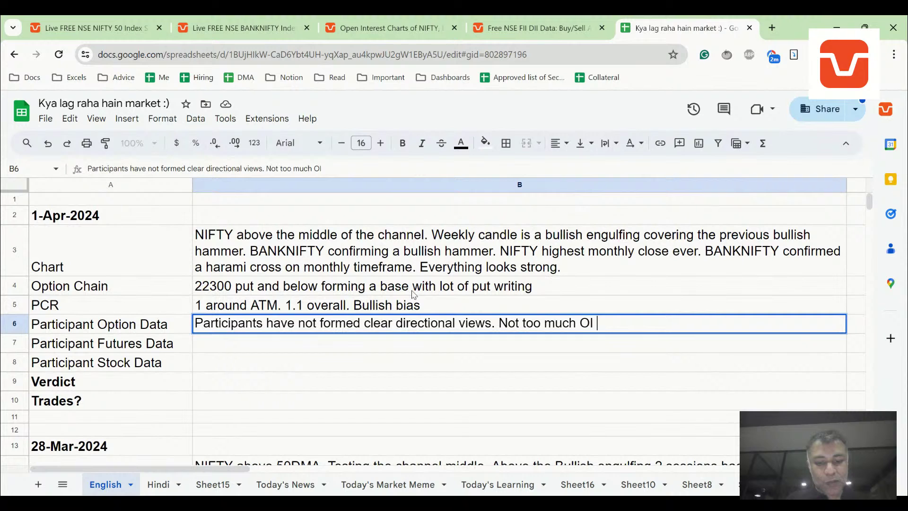
pyautogui.write('formed')
pyautogui.press('Return')
pyautogui.press('Up')
pyautogui.press('Up')
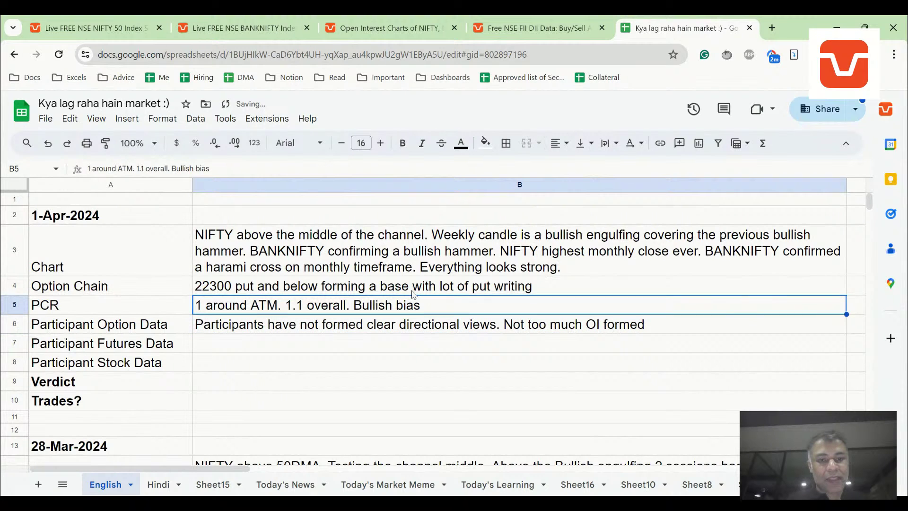
pyautogui.press('Return')
pyautogui.press('Escape')
pyautogui.press('Up')
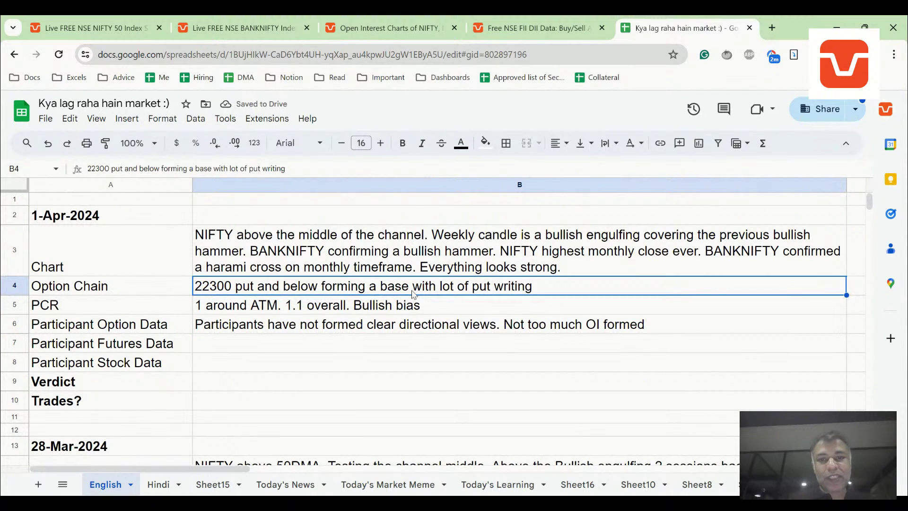
pyautogui.click(365, 349)
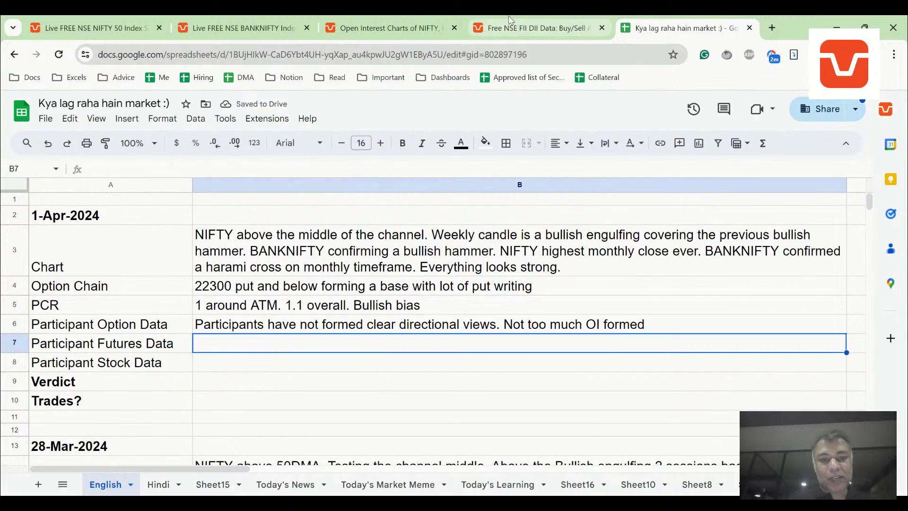
# Compare the FII, Pro and Client put options net OI values for 28 Mar 2024
pyautogui.click(510, 19)
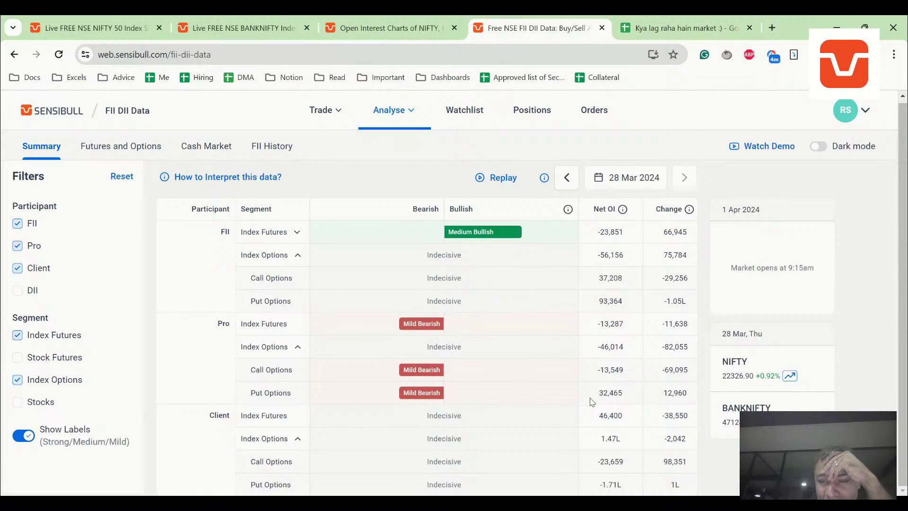
pyautogui.doubleClick(605, 484)
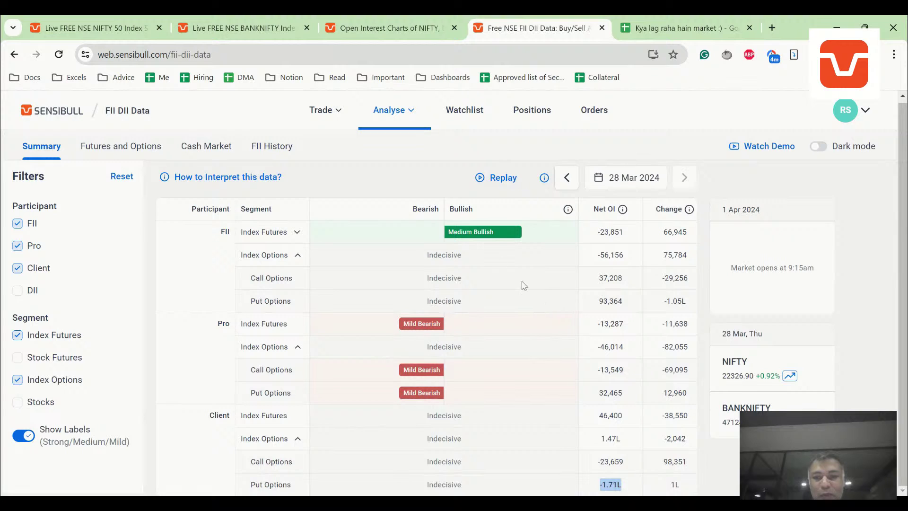
pyautogui.doubleClick(607, 303)
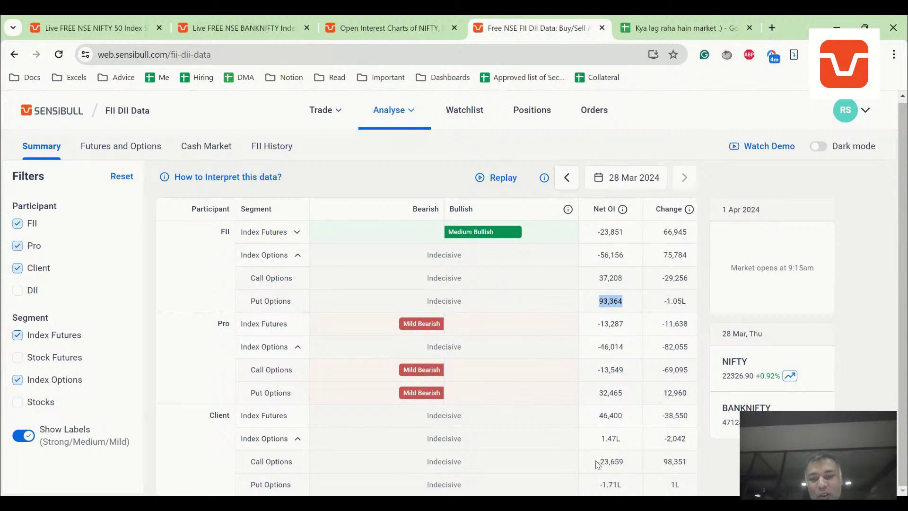
pyautogui.doubleClick(608, 484)
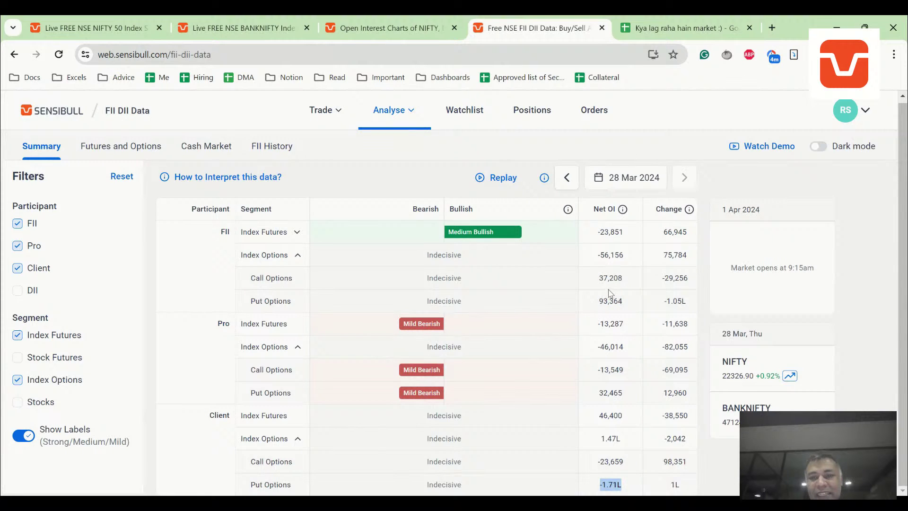
pyautogui.doubleClick(608, 303)
pyautogui.doubleClick(608, 484)
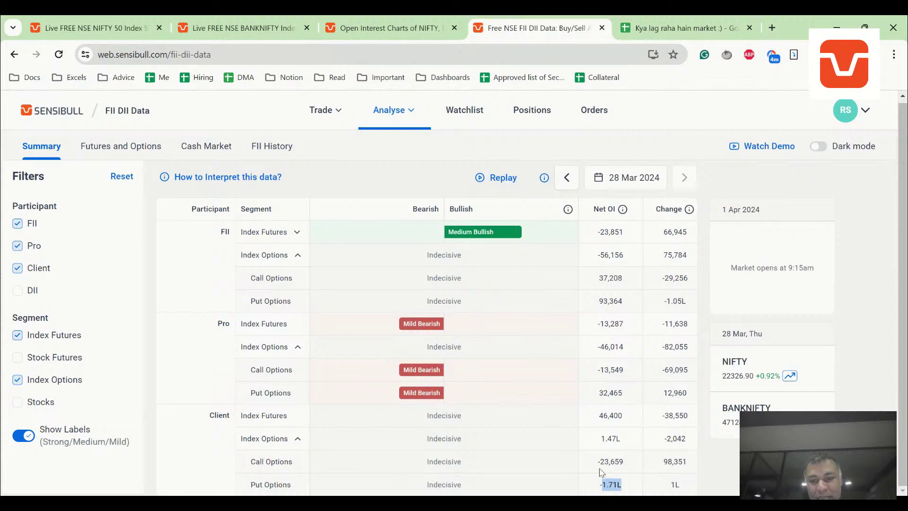
pyautogui.doubleClick(601, 395)
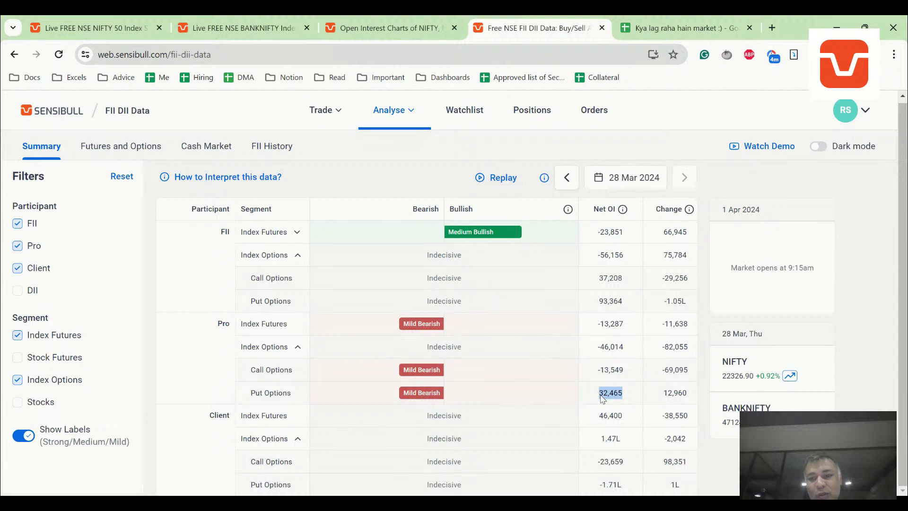
pyautogui.click(739, 25)
# Add 'Pro OI very low' to the end of the B6 Participant Option Data note
pyautogui.doubleClick(665, 325)
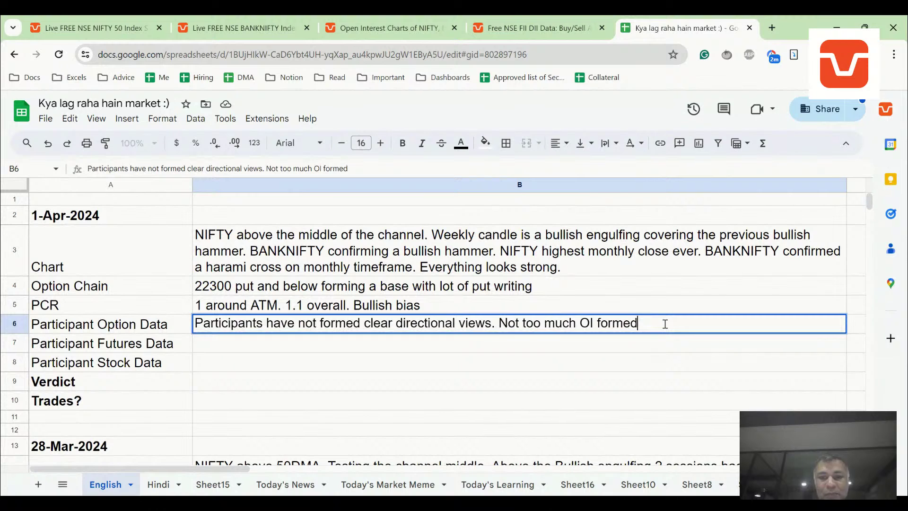
pyautogui.write('Pro OI')
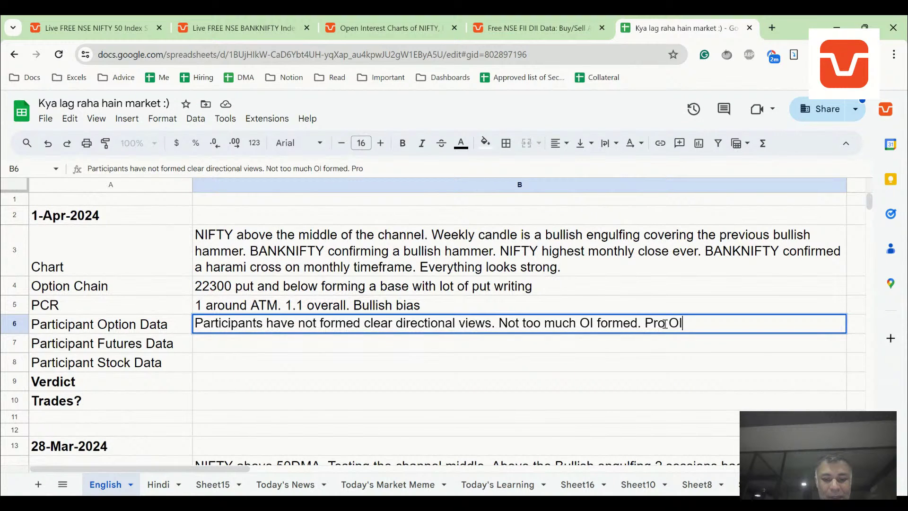
pyautogui.write(' very low')
pyautogui.press('Return')
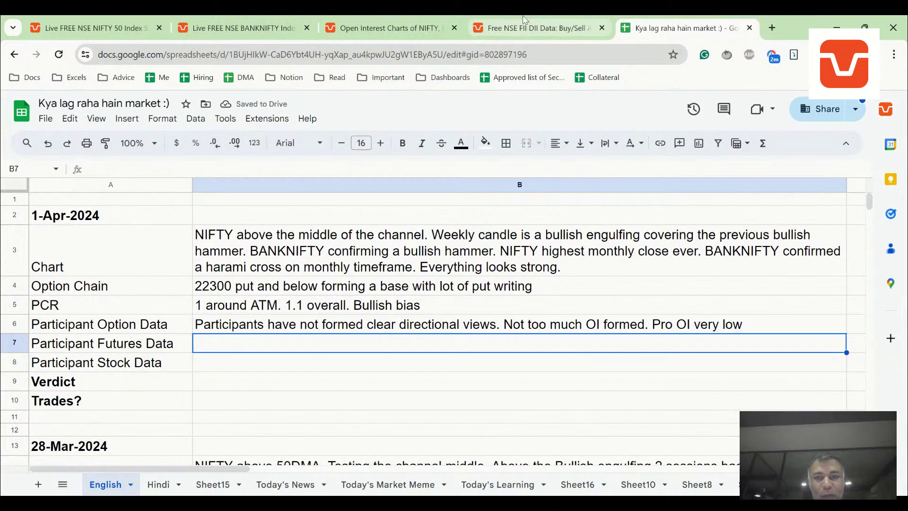
pyautogui.click(534, 28)
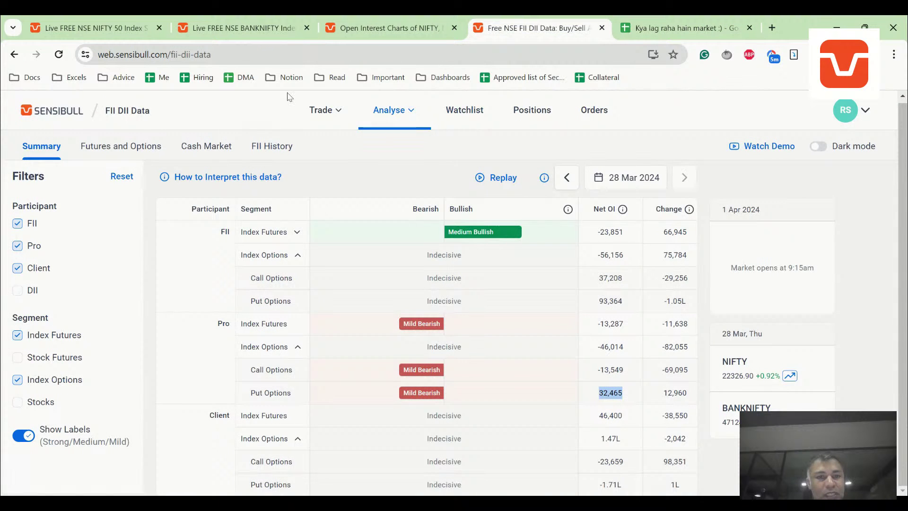
# In Futures and Options, chart OI in Index Futures for DII, Pro, then Client
pyautogui.click(83, 152)
pyautogui.click(83, 151)
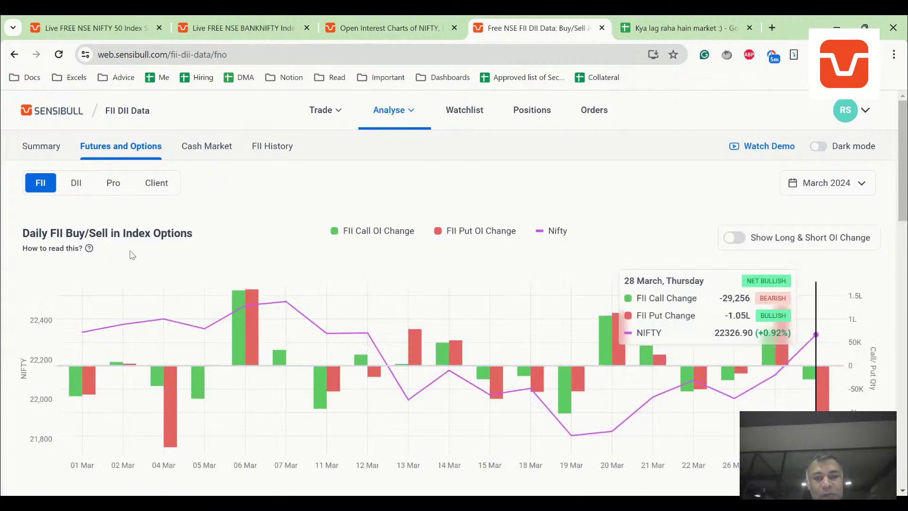
pyautogui.scroll(-4, 140, 274)
pyautogui.scroll(-7, 140, 274)
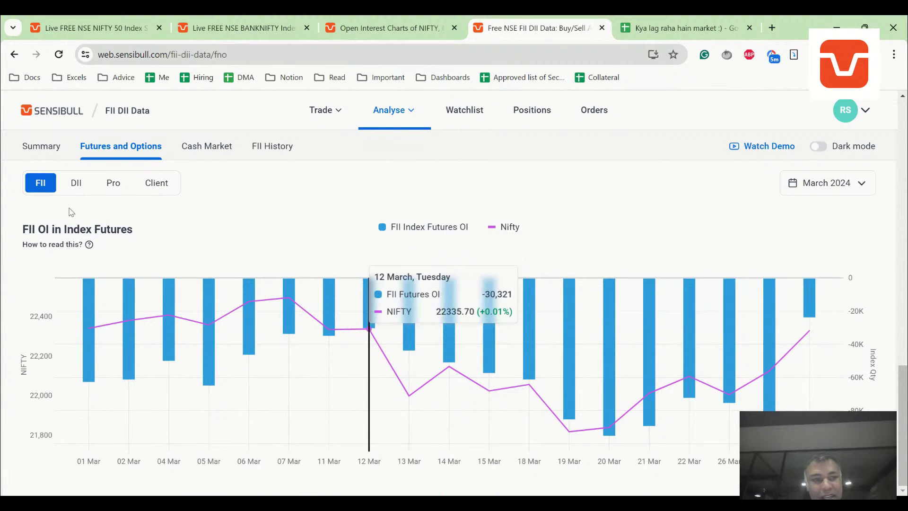
pyautogui.click(74, 188)
pyautogui.click(116, 188)
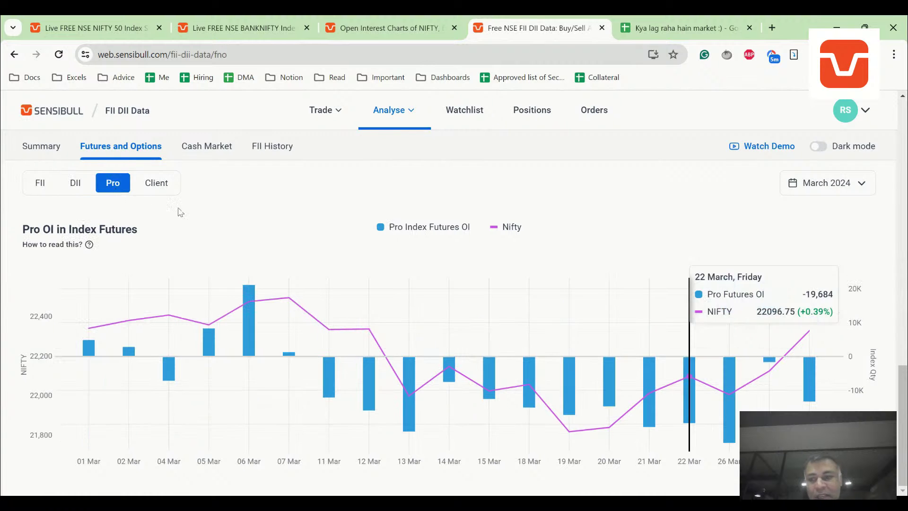
pyautogui.click(157, 183)
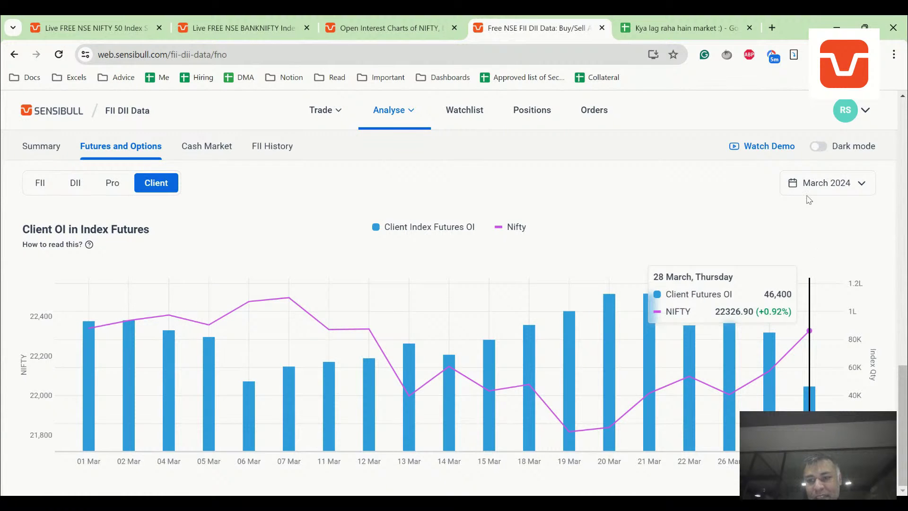
# Enter 'Not much OI on any participant' as the Participant Futures Data note
pyautogui.click(700, 20)
pyautogui.write('No')
pyautogui.press('BackSpace')
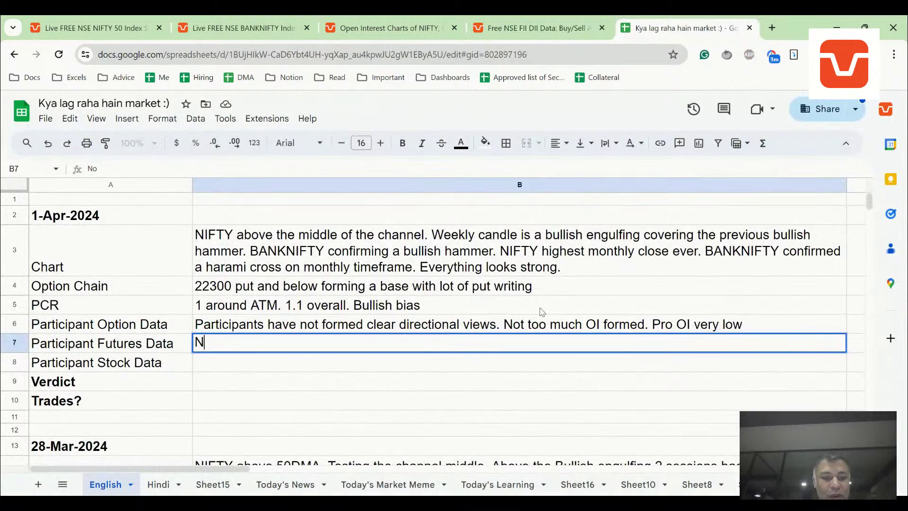
pyautogui.write('ot much OI ')
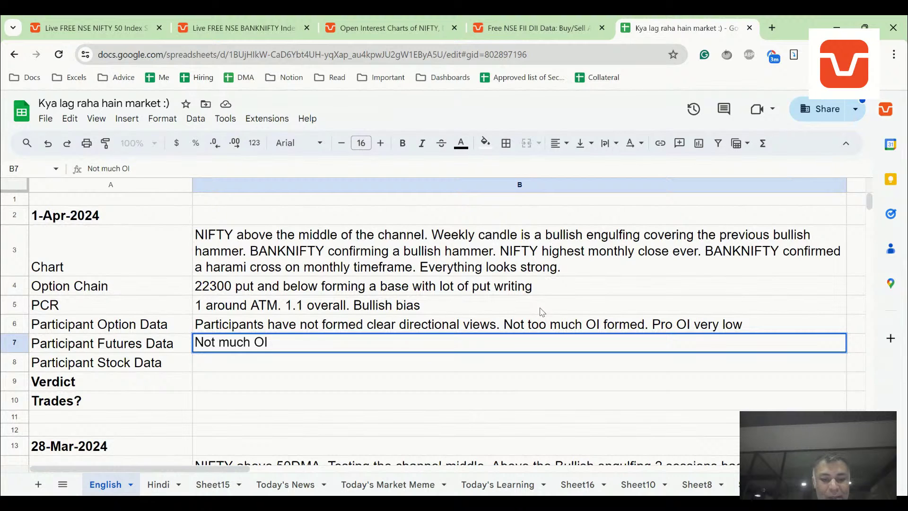
pyautogui.write('on any [p')
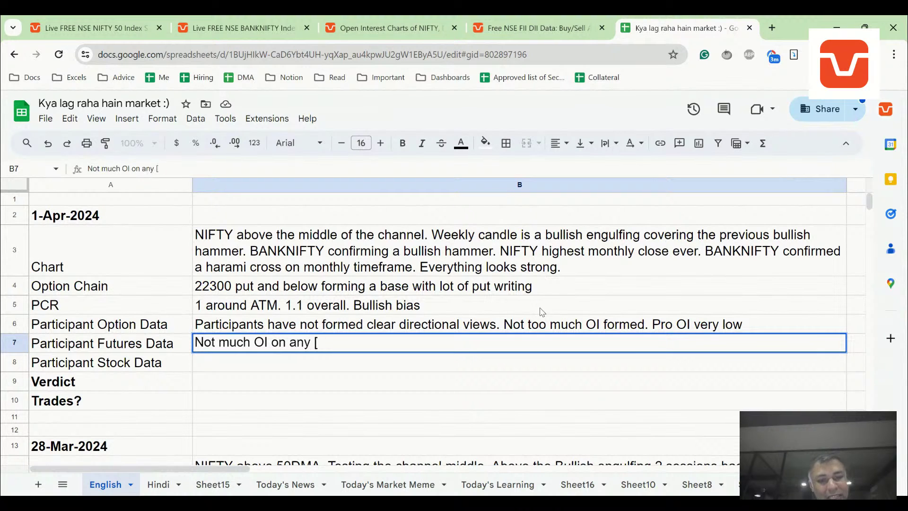
pyautogui.press('BackSpace')
pyautogui.write('particia')
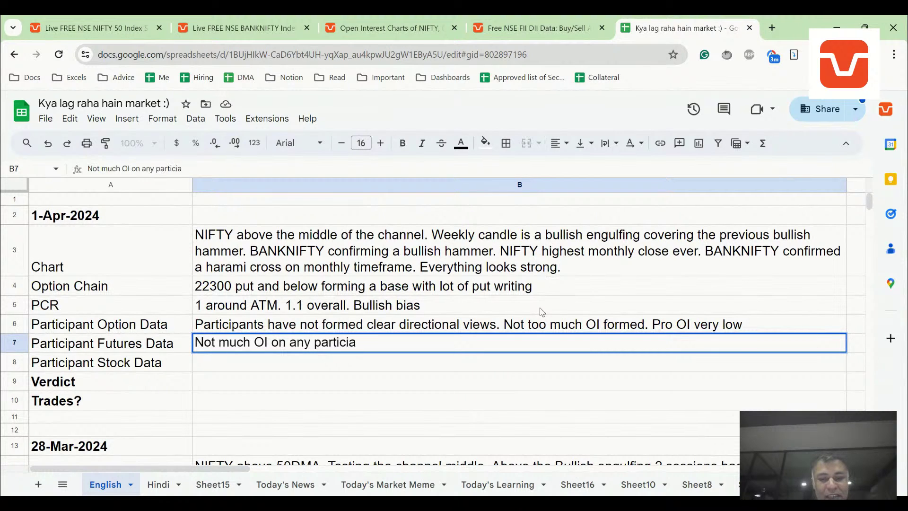
pyautogui.press('BackSpace')
pyautogui.write('pant')
pyautogui.press('Return')
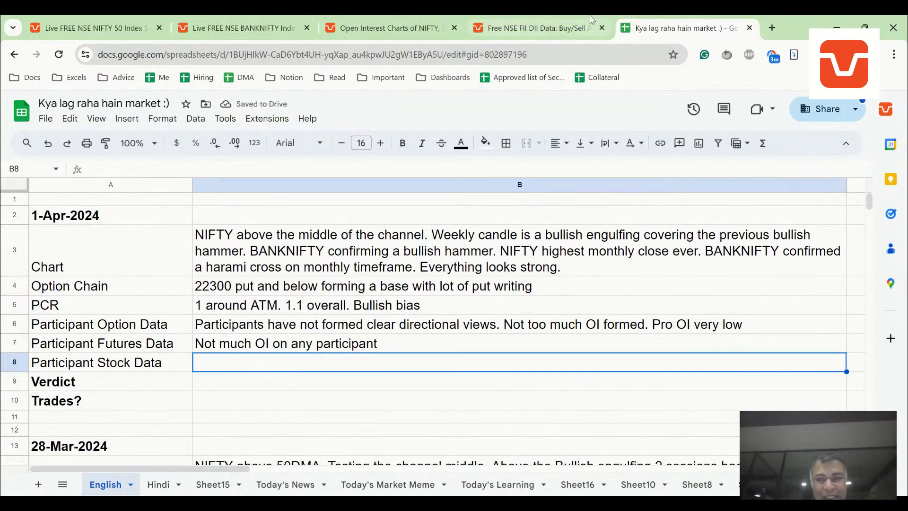
# After checking the daily FII history, record Participant Stock Data as '200 Cr - Insignificant'
pyautogui.click(578, 23)
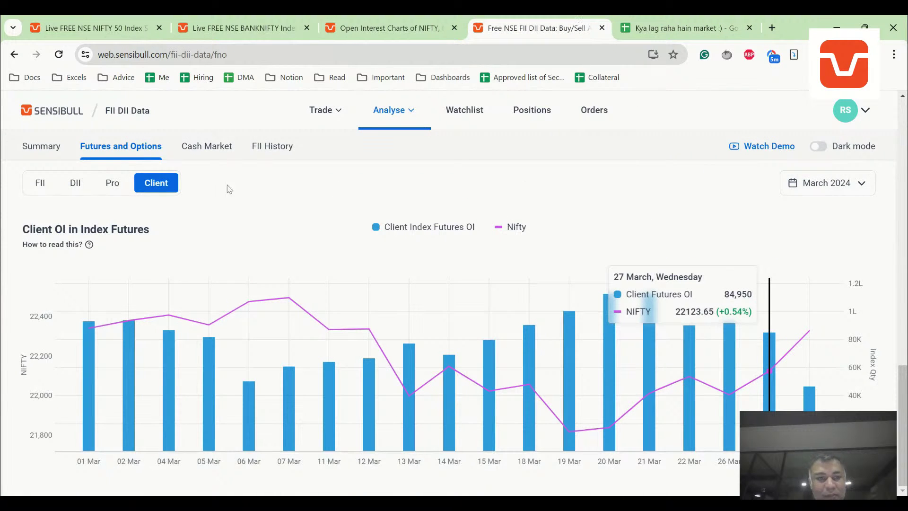
pyautogui.click(263, 150)
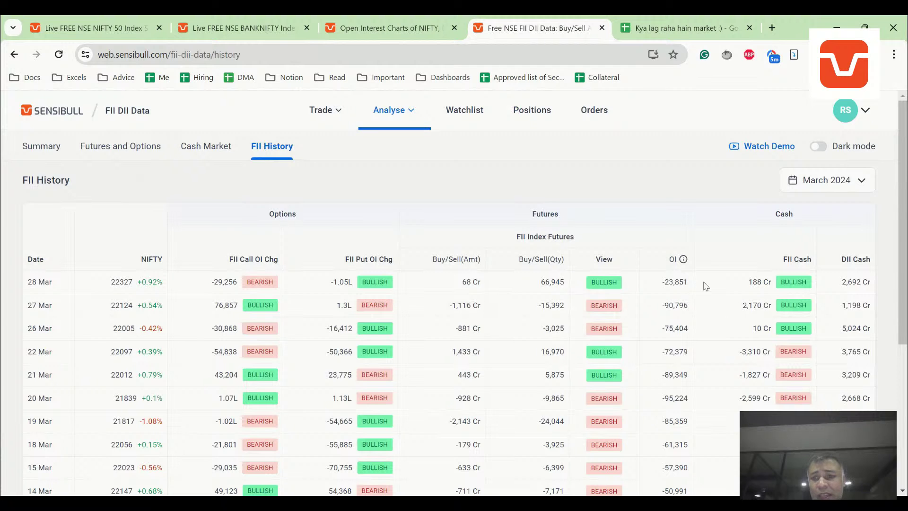
pyautogui.click(686, 20)
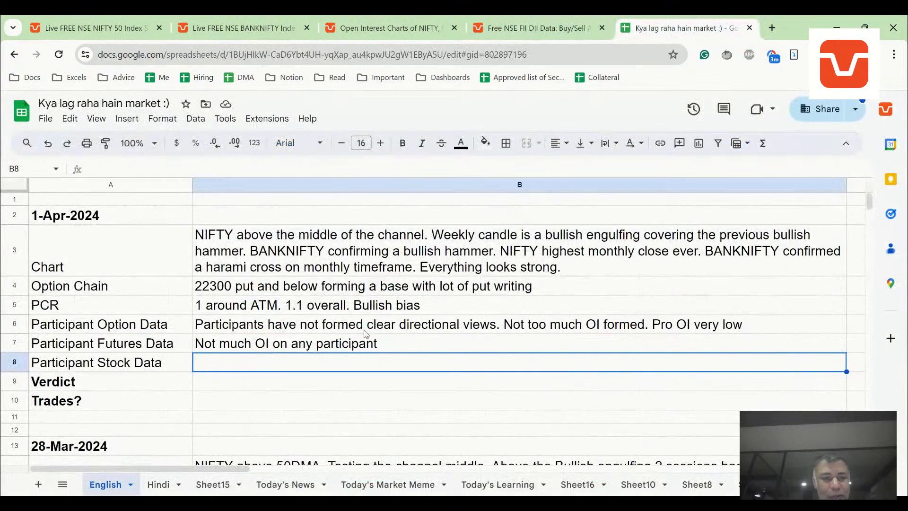
pyautogui.write('29')
pyautogui.press('BackSpace')
pyautogui.write('00 Cr ')
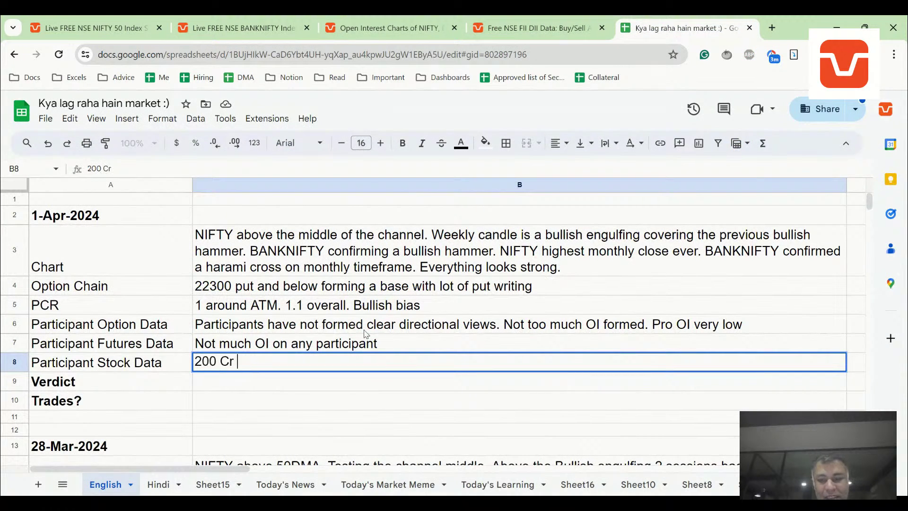
pyautogui.write('- Insignificant')
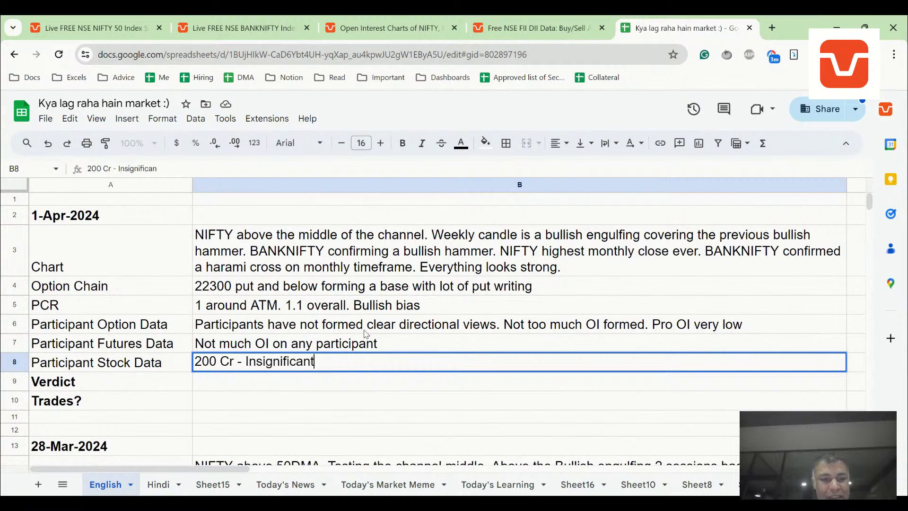
pyautogui.press('Return')
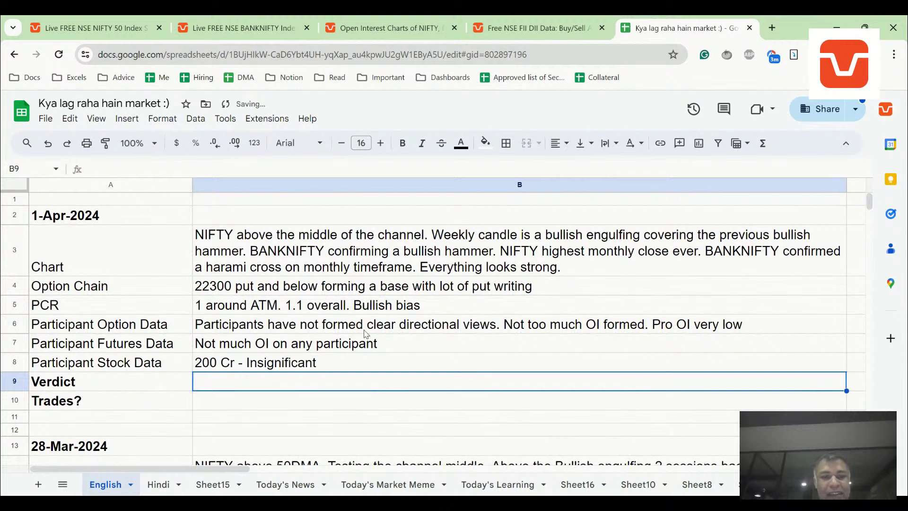
# Write the Verdict: 'Chart is the only tool available now due to low OI. And chart says bullish bias. April 5th RBI event'
pyautogui.write('Chart is t')
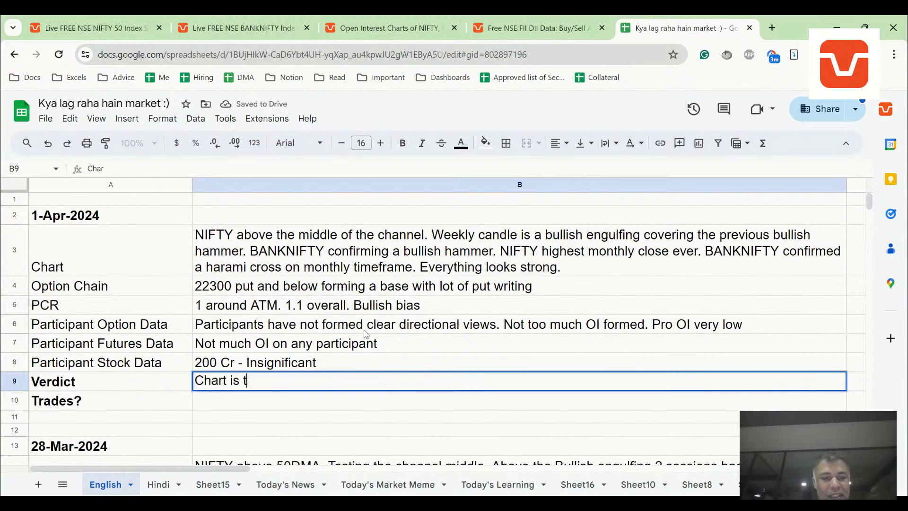
pyautogui.write('he only tool ')
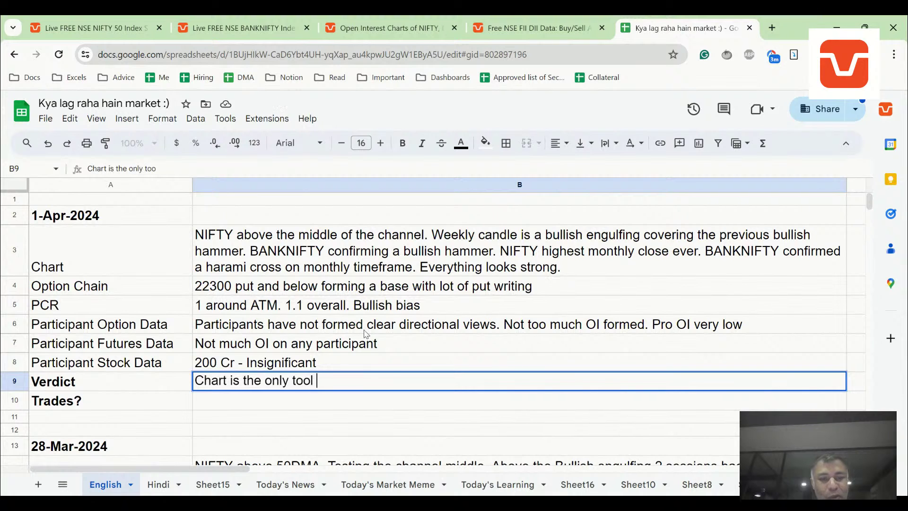
pyautogui.write('available now d')
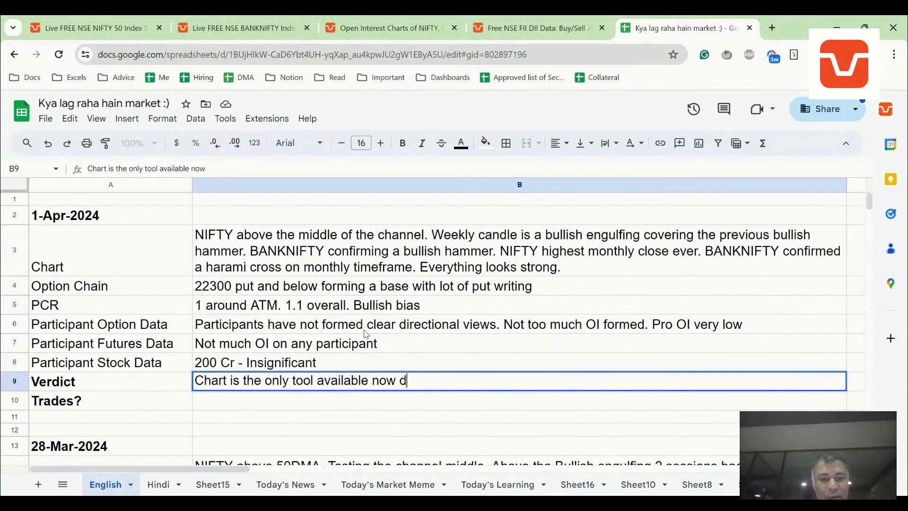
pyautogui.write('ue to low OI.')
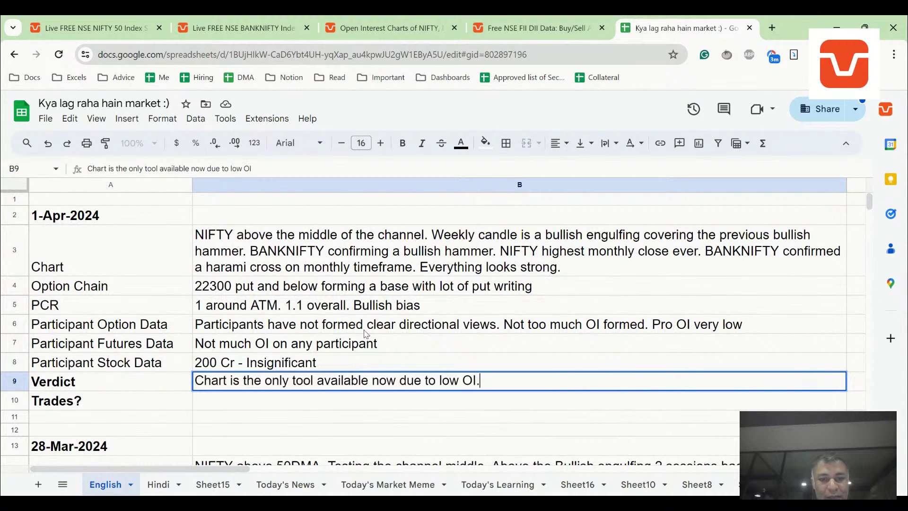
pyautogui.write(' And chart says bullish b')
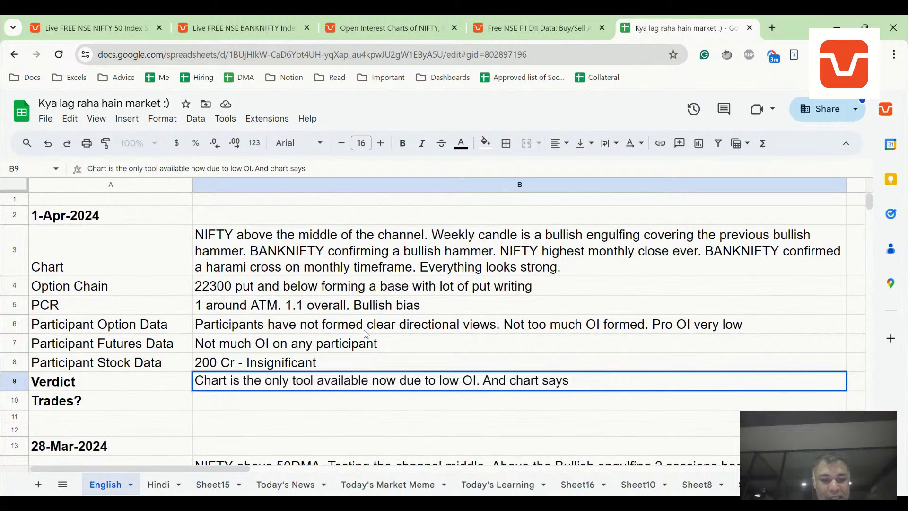
pyautogui.write('ias. Aprio')
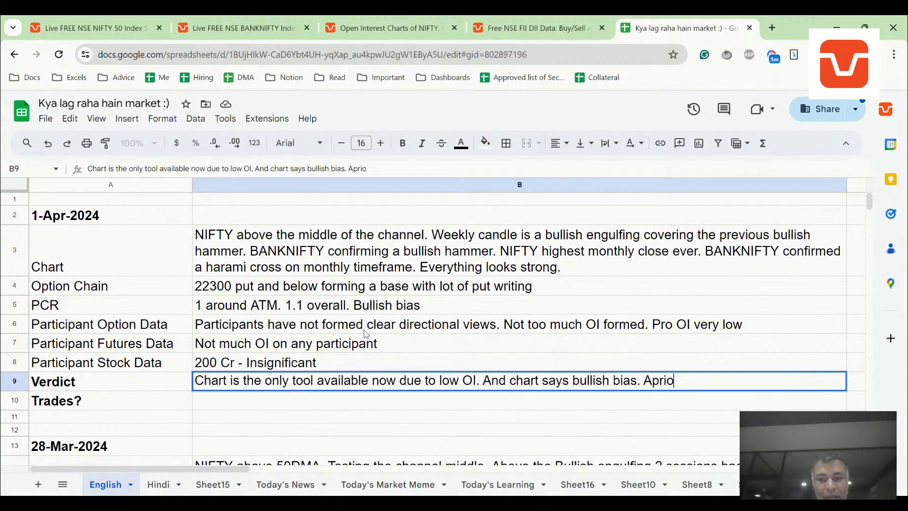
pyautogui.press('BackSpace')
pyautogui.write('l ')
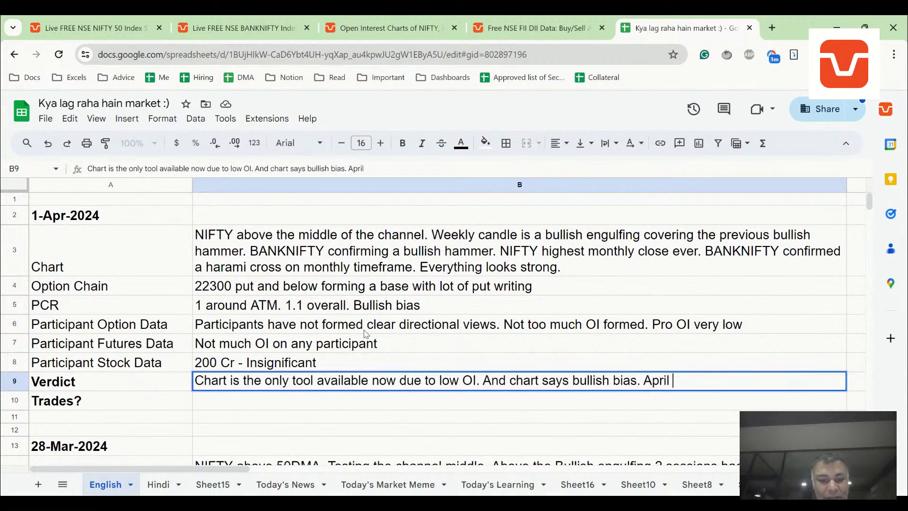
pyautogui.write('5th RBI event')
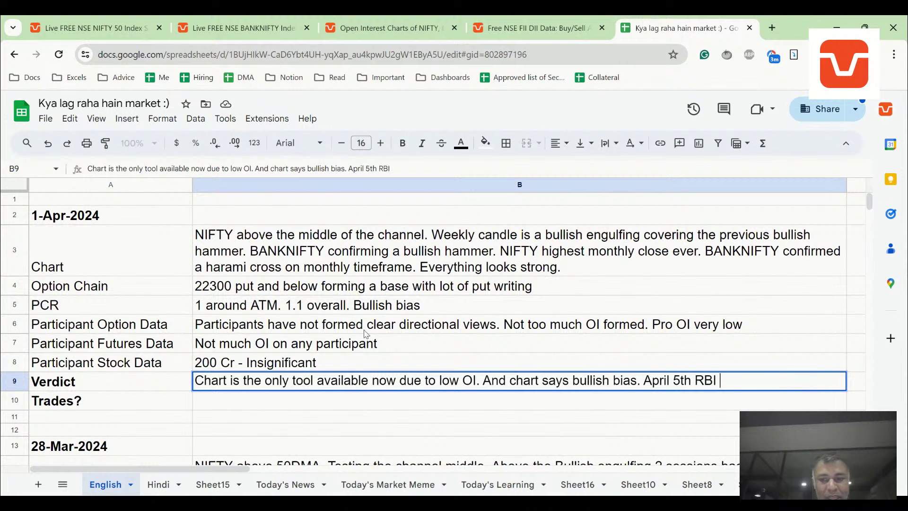
pyautogui.press('Return')
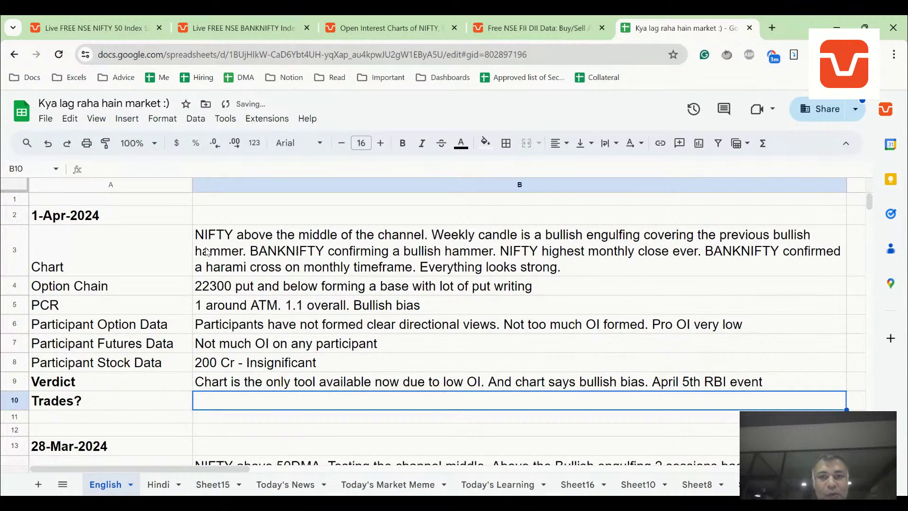
# Open Sensibull's Stock Market Calendar and highlight the 05 Apr RBI Interest Rate Decision row
pyautogui.click(538, 28)
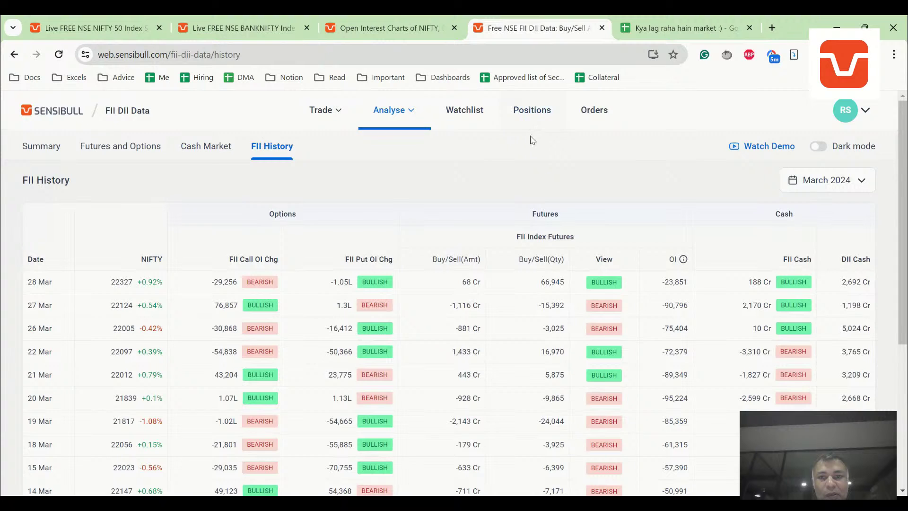
pyautogui.click(404, 116)
pyautogui.click(604, 246)
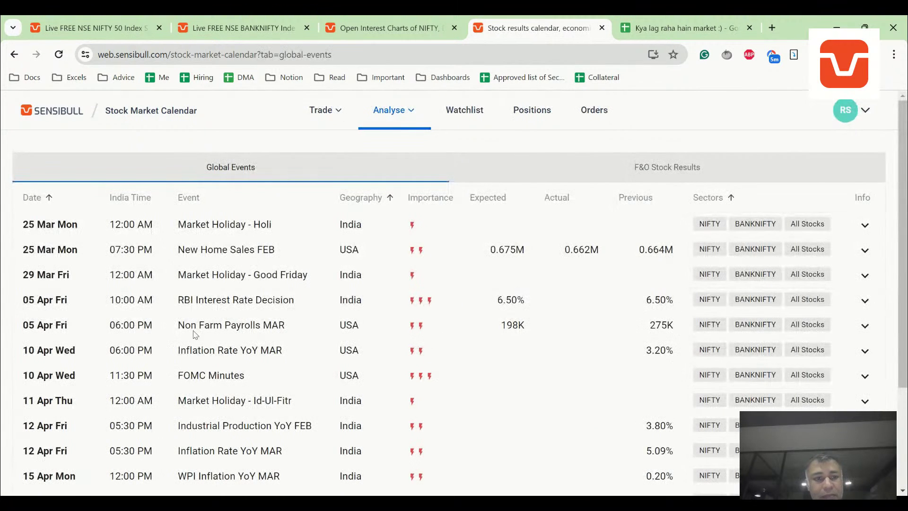
pyautogui.tripleClick(113, 308)
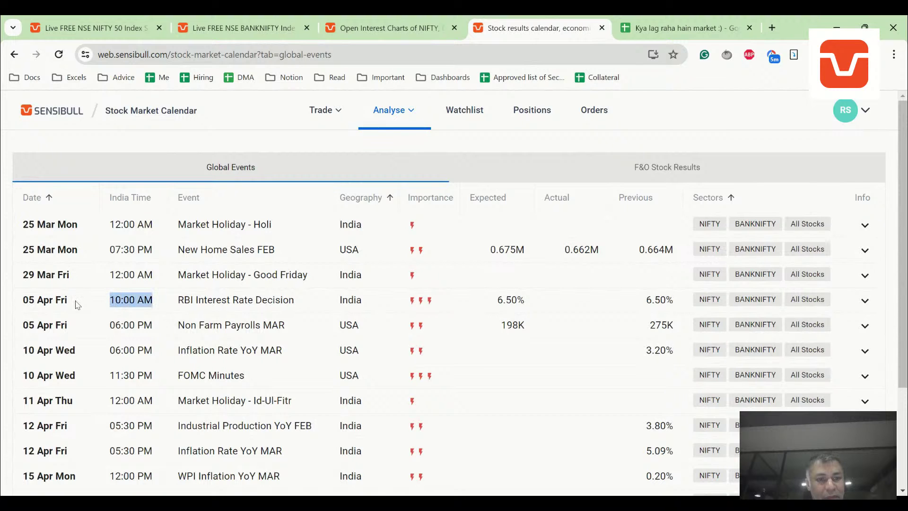
pyautogui.moveTo(24, 301); pyautogui.dragTo(525, 303)
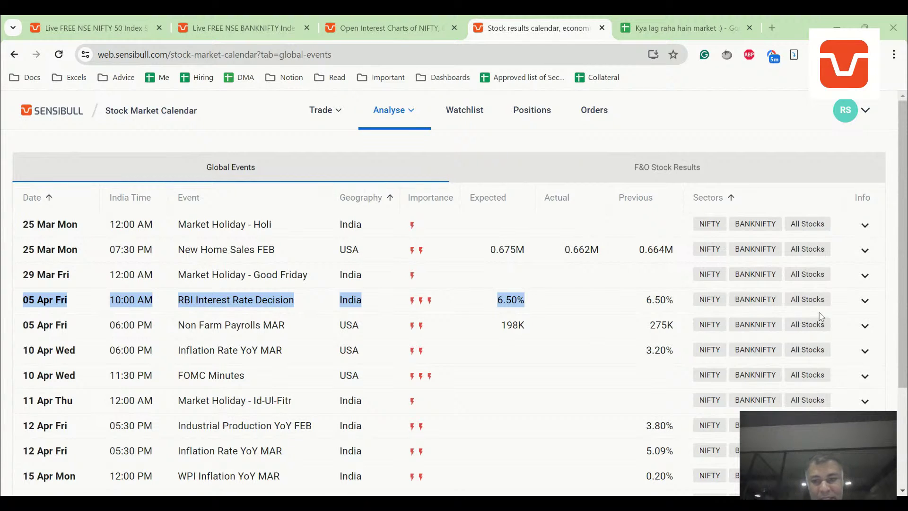
pyautogui.click(466, 226)
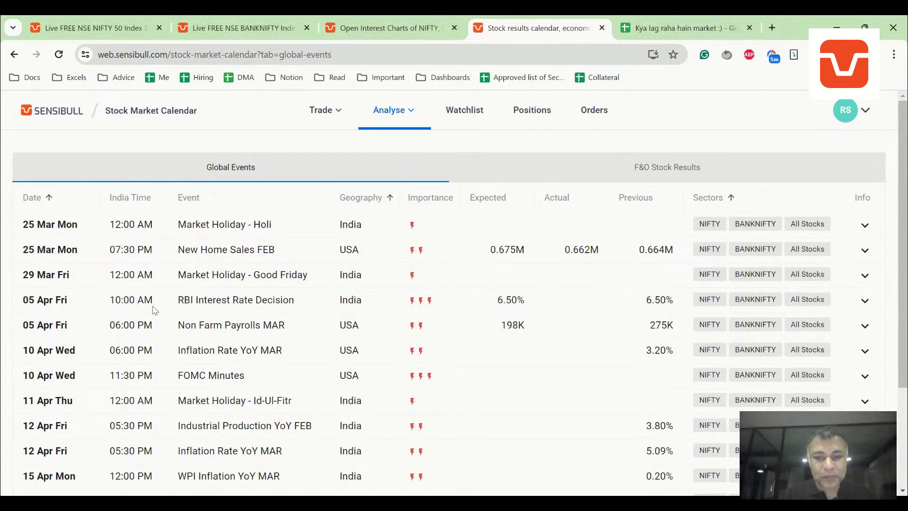
# Back in the market notes sheet, review the Verdict in B9 without changing it, then move to B10
pyautogui.click(682, 28)
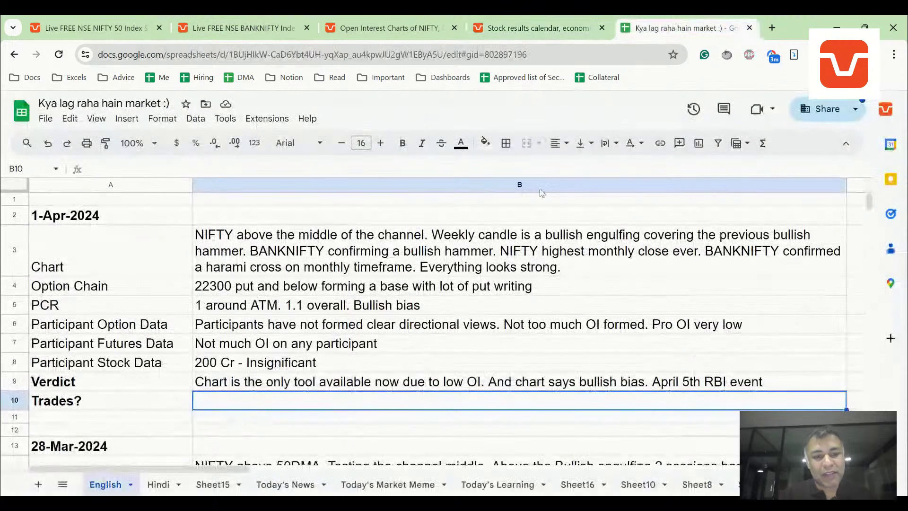
pyautogui.press('Up')
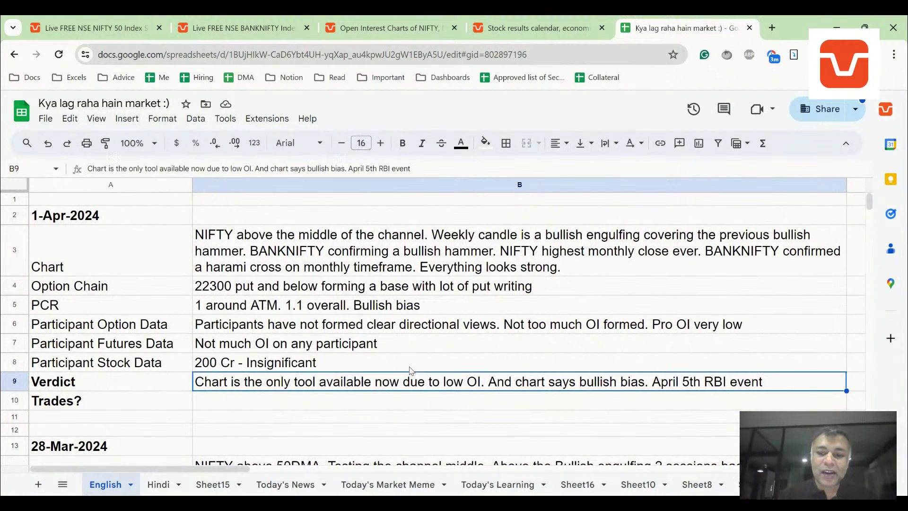
pyautogui.press('Return')
pyautogui.press('Escape')
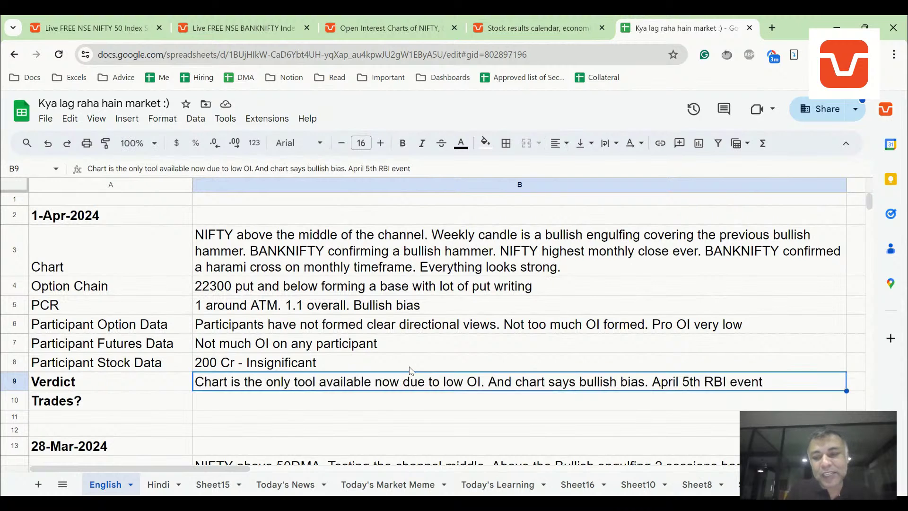
pyautogui.press('Return')
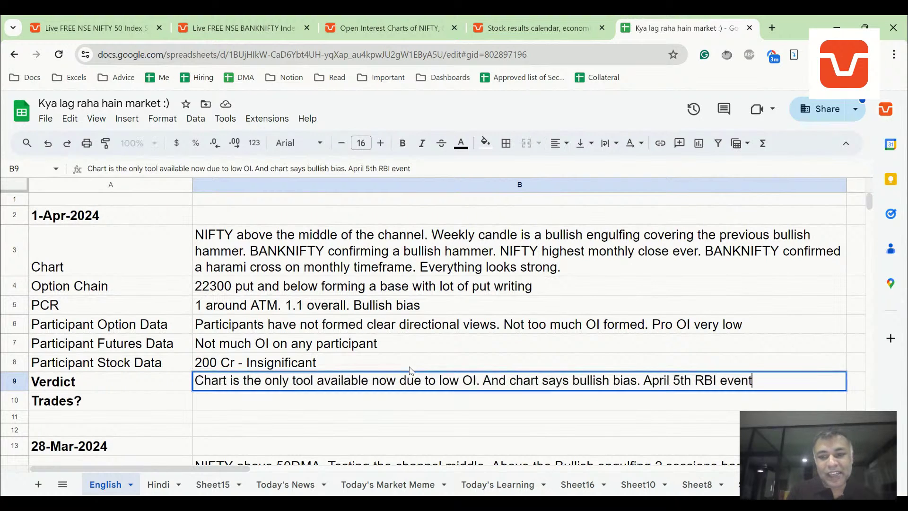
pyautogui.press('Escape')
pyautogui.press('Down')
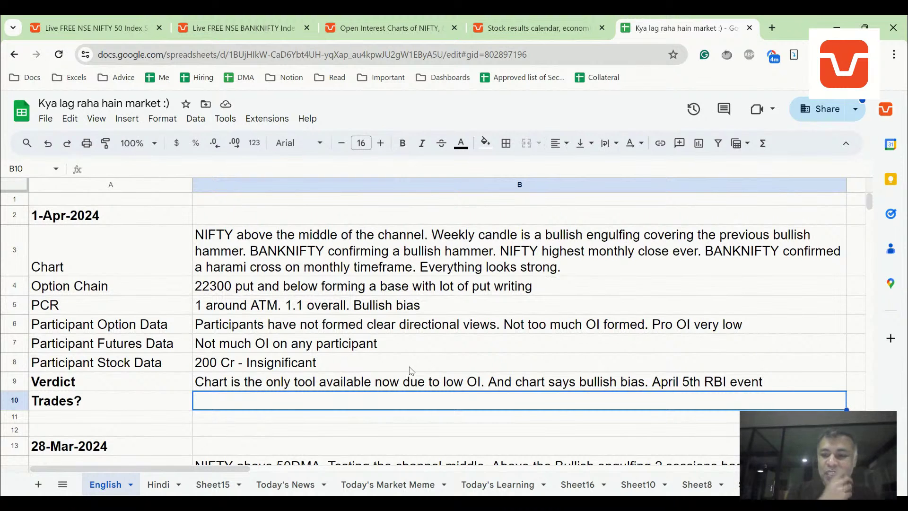
pyautogui.click(534, 28)
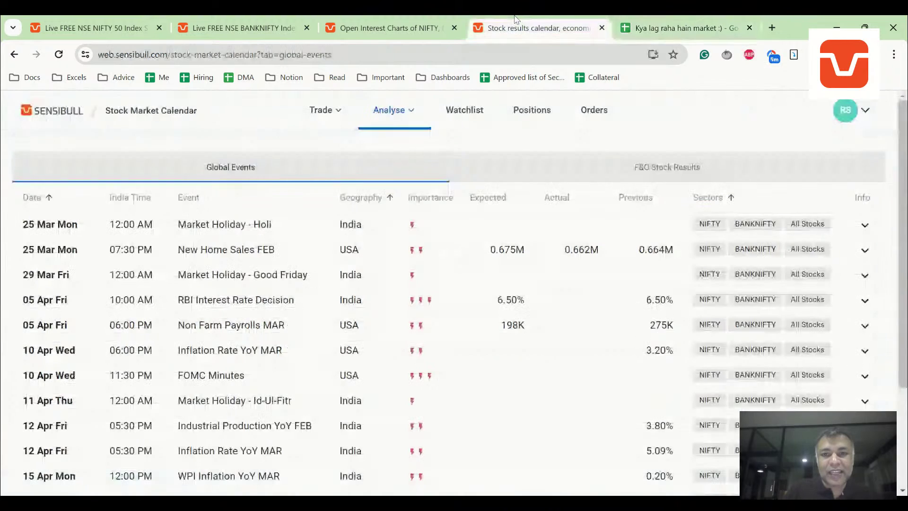
pyautogui.click(391, 27)
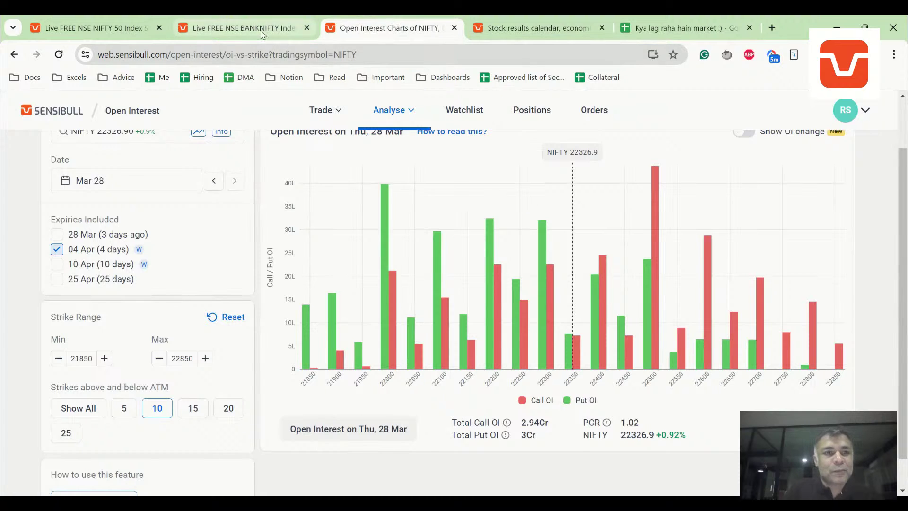
pyautogui.click(242, 30)
pyautogui.click(114, 27)
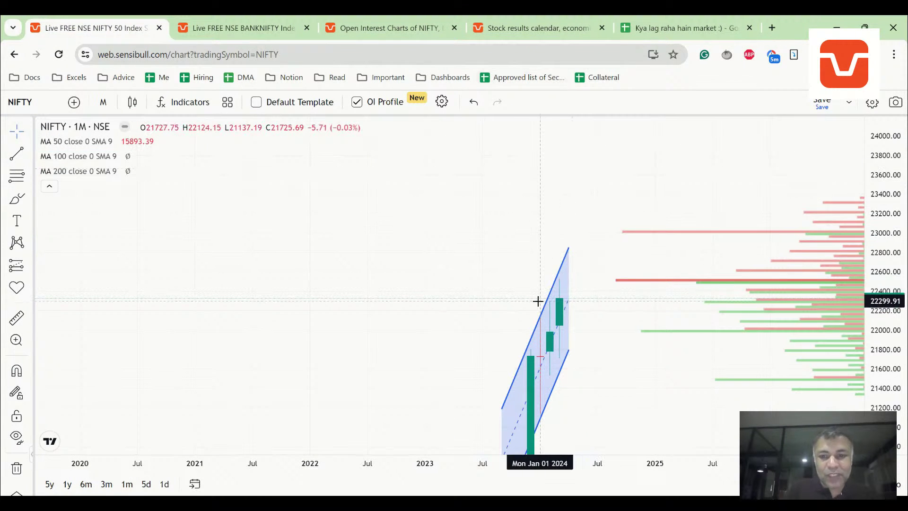
pyautogui.click(272, 27)
pyautogui.click(637, 28)
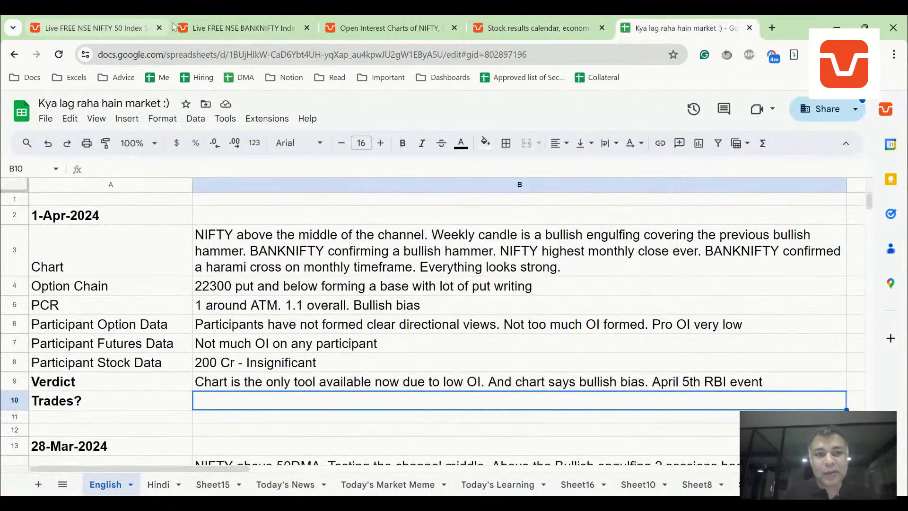
pyautogui.click(208, 21)
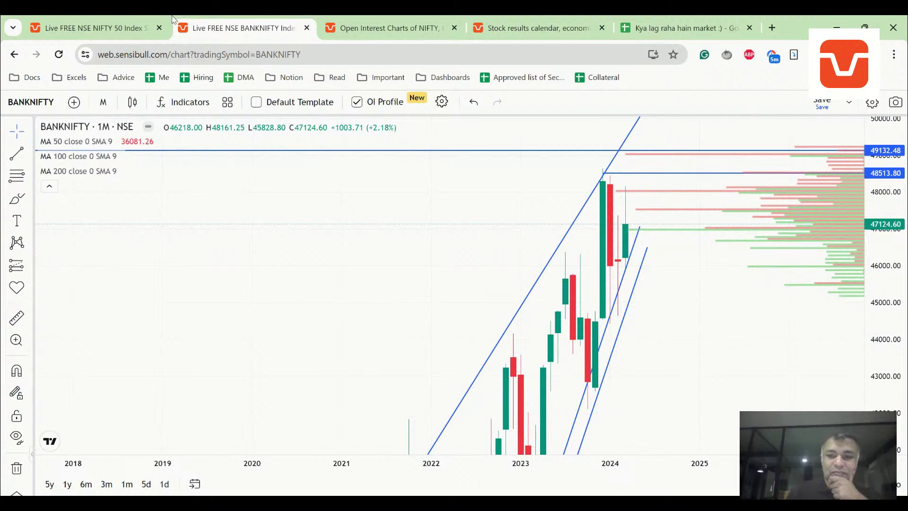
pyautogui.click(685, 21)
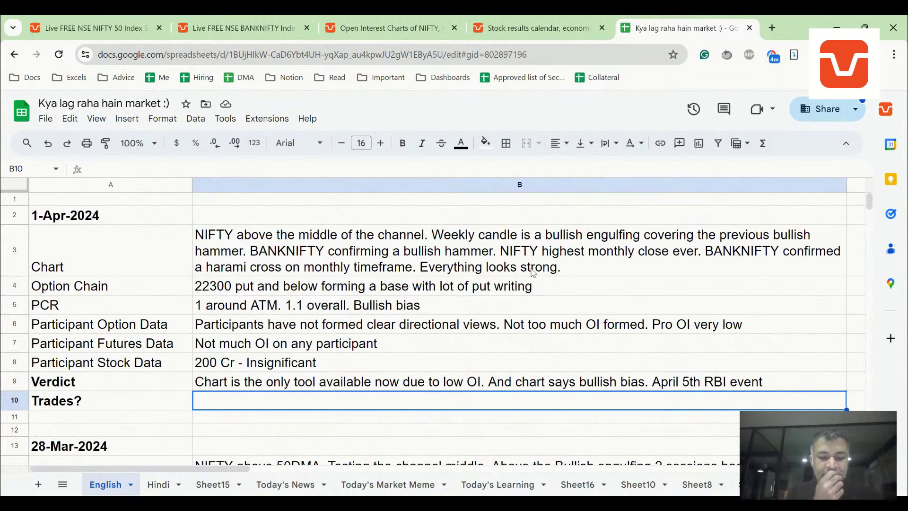
# Enter 'Bull Put Spreads for the near expiry' as the Trades? note in B10
pyautogui.write('B')
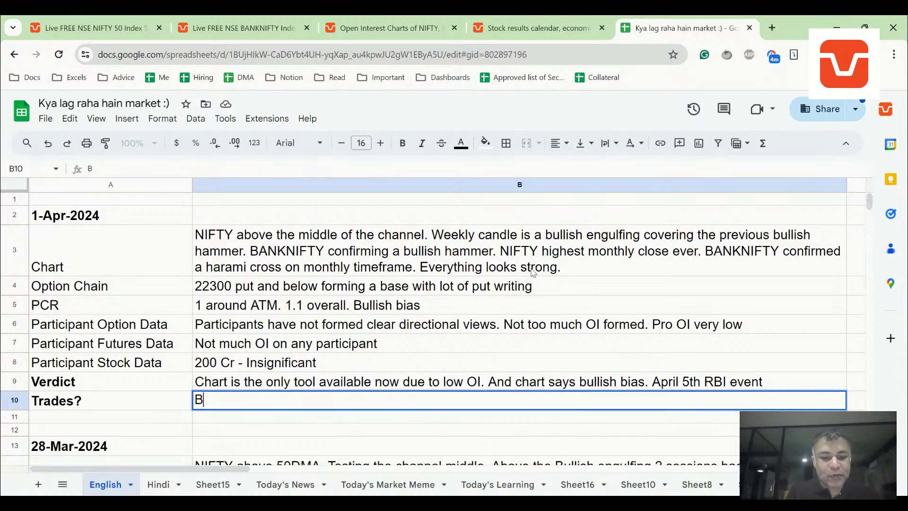
pyautogui.write('ull Put S')
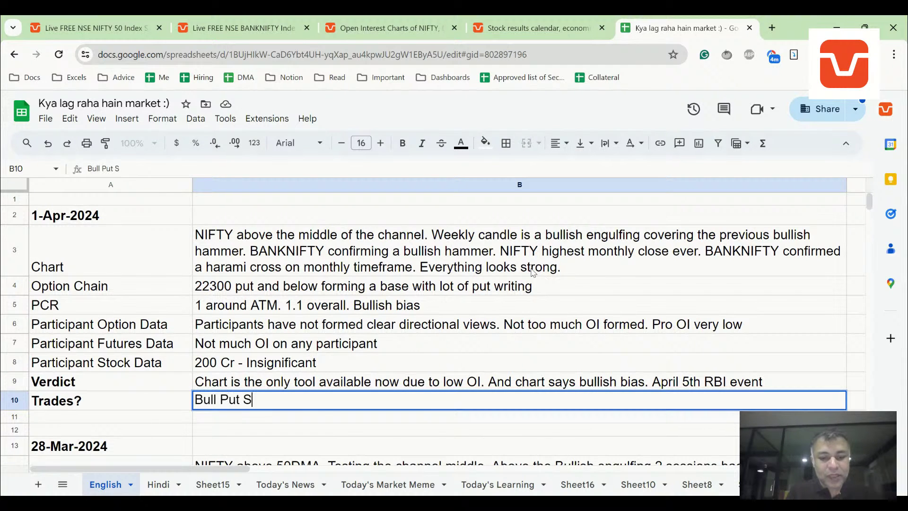
pyautogui.write('preads for the near expiry')
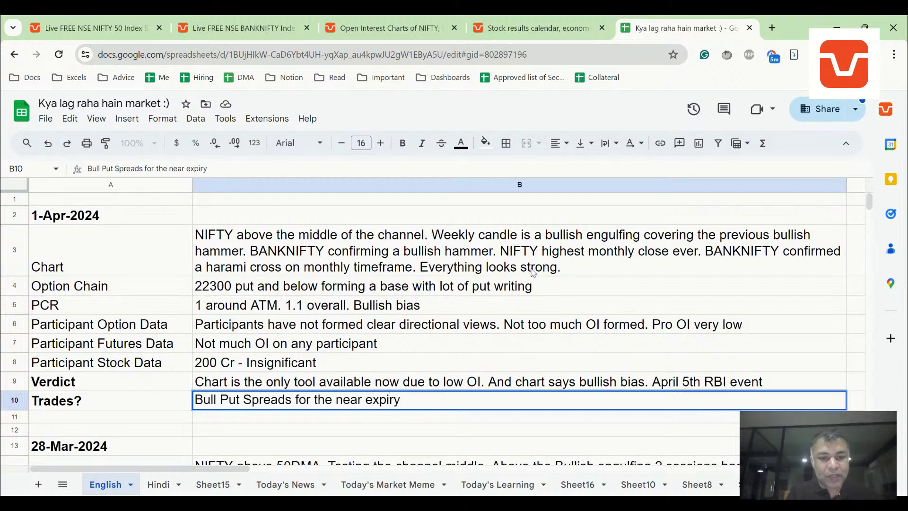
pyautogui.press('Return')
pyautogui.press('Up')
# Prefix the Trades? note with 'Bullish on dips.'
pyautogui.press('Return')
pyautogui.press('Home')
pyautogui.write('Buy ')
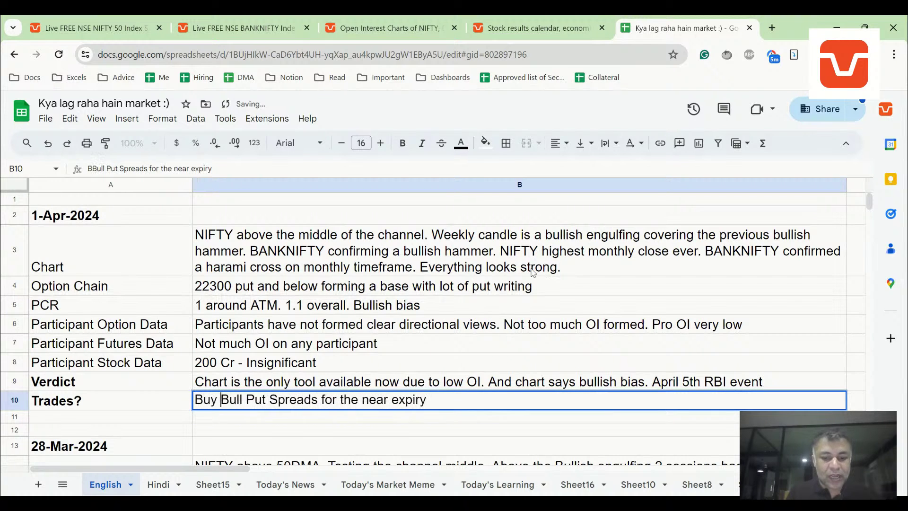
pyautogui.write('on')
pyautogui.hotkey('ctrl', 'BackSpace')
pyautogui.hotkey('ctrl', 'BackSpace')
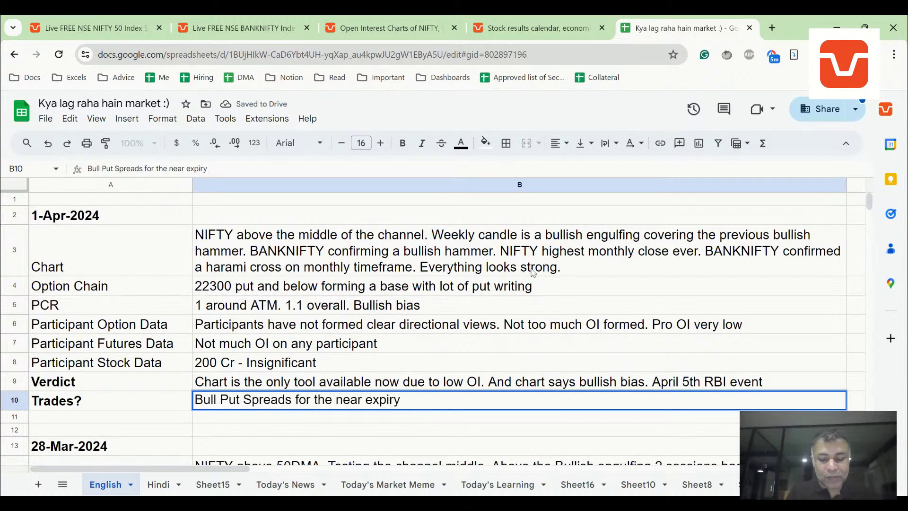
pyautogui.write('Bullish on di')
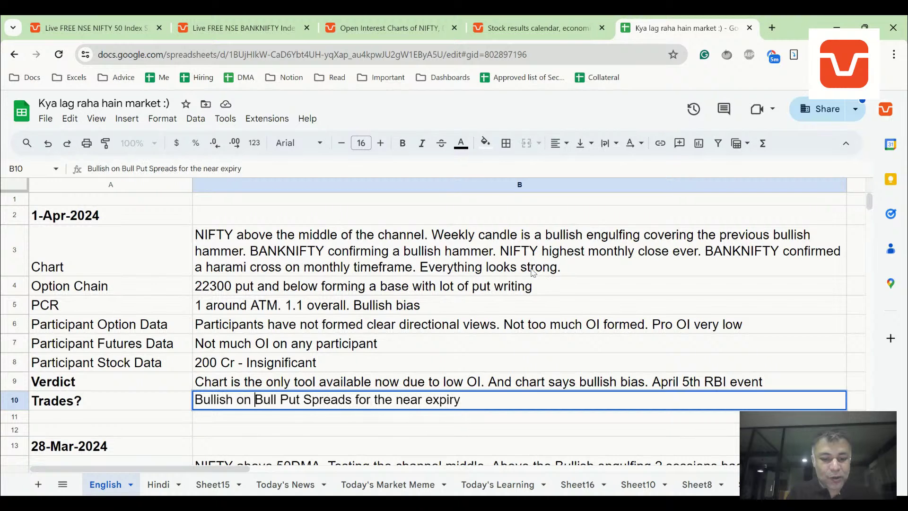
pyautogui.write('ps.')
pyautogui.hotkey('ctrl', 'Right')
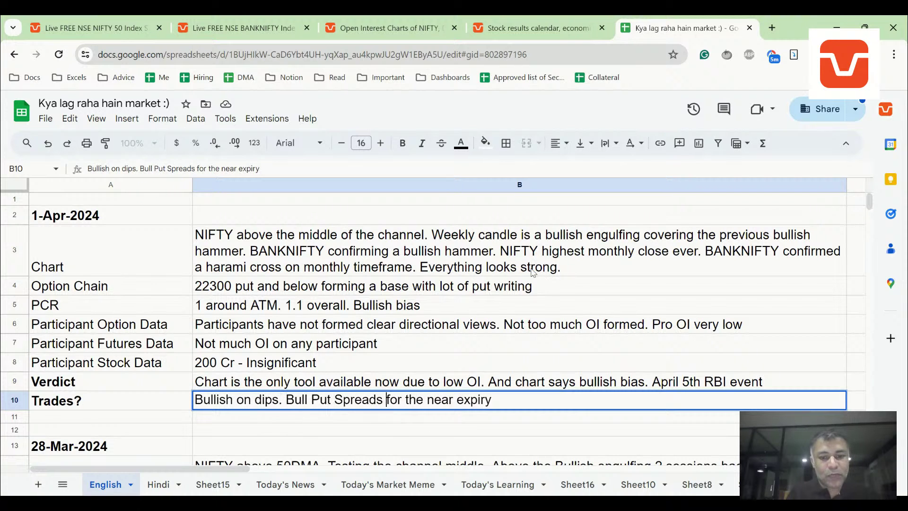
# Replace 'near expiry' with 'this week expiry. Bull Call spreads for next week expiry'
pyautogui.hotkey('ctrl', 'Right')
pyautogui.hotkey('ctrl', 'Right')
pyautogui.hotkey('ctrl', 'Right')
pyautogui.hotkey('ctrl', 'Right')
pyautogui.hotkey('ctrl', 'shift', 'Left')
pyautogui.hotkey('ctrl', 'shift', 'Left')
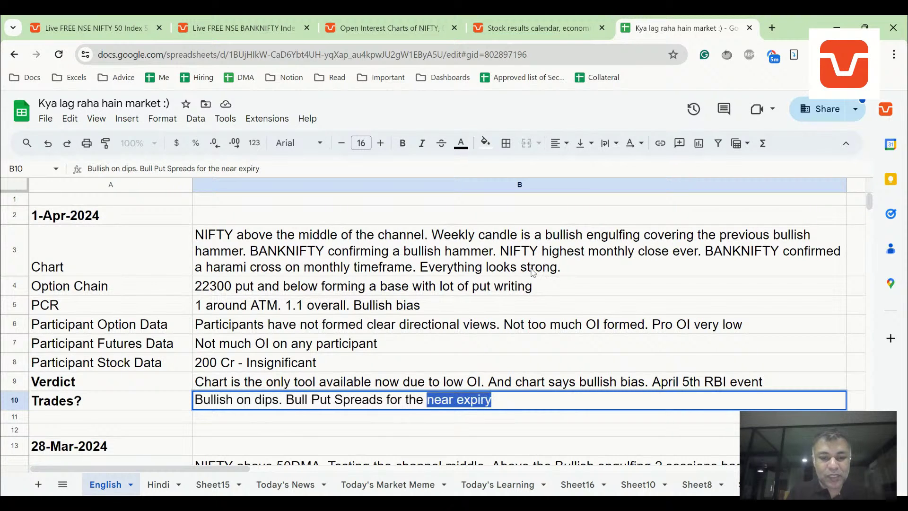
pyautogui.write('this weeek')
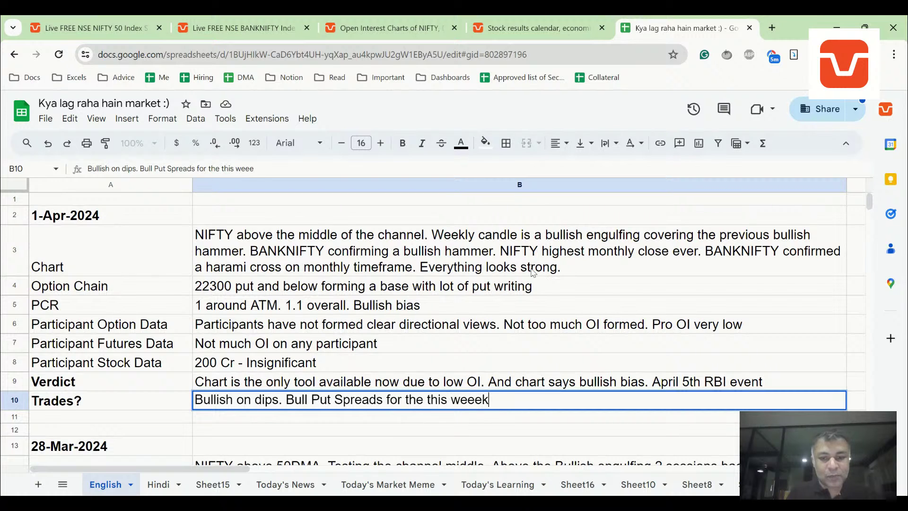
pyautogui.press('BackSpace')
pyautogui.press('BackSpace')
pyautogui.write('k expiry. ')
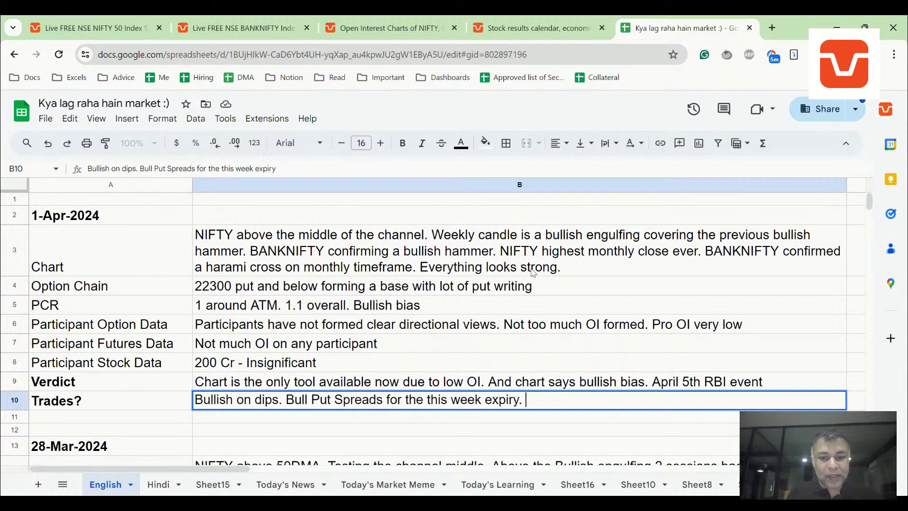
pyautogui.write('Bull Call spr')
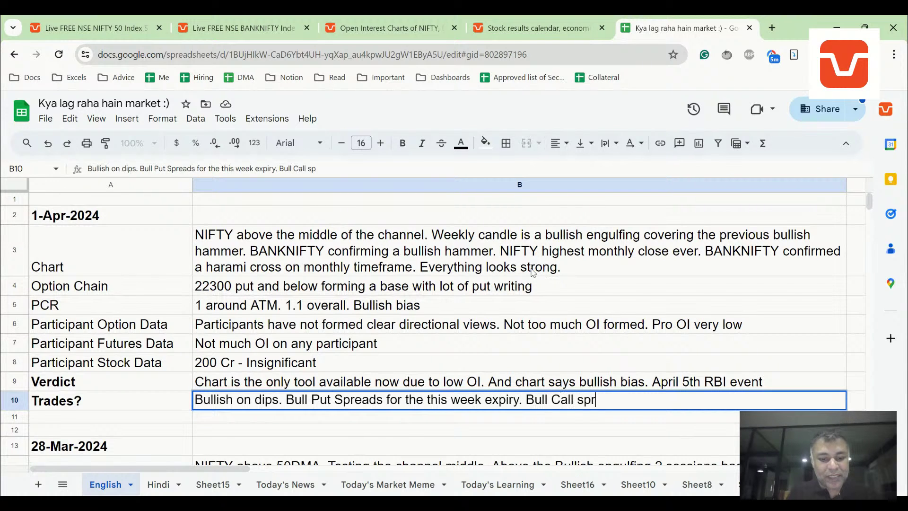
pyautogui.write('eads for next w')
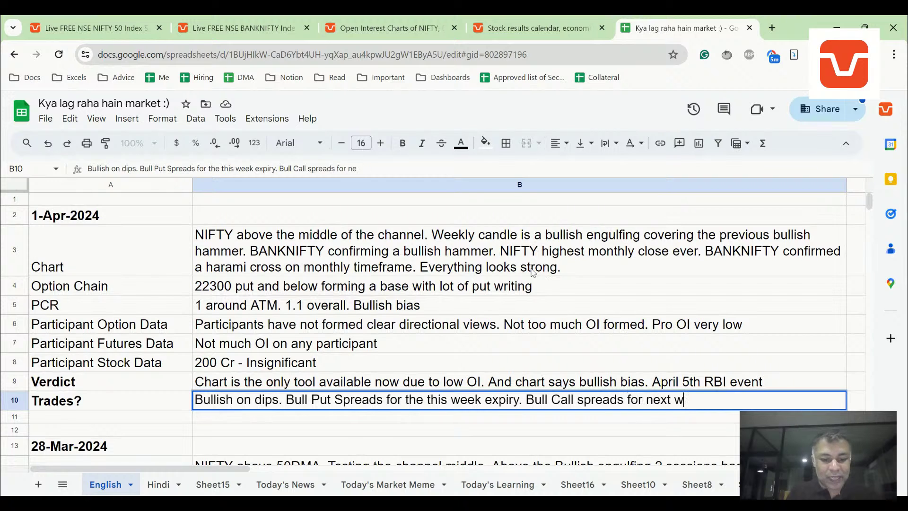
pyautogui.write('eek expiry')
pyautogui.press('Return')
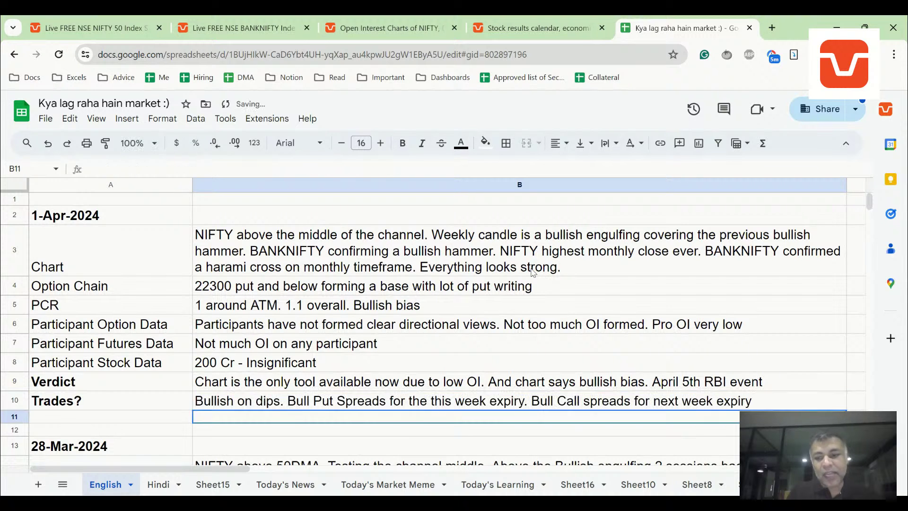
pyautogui.press('Up')
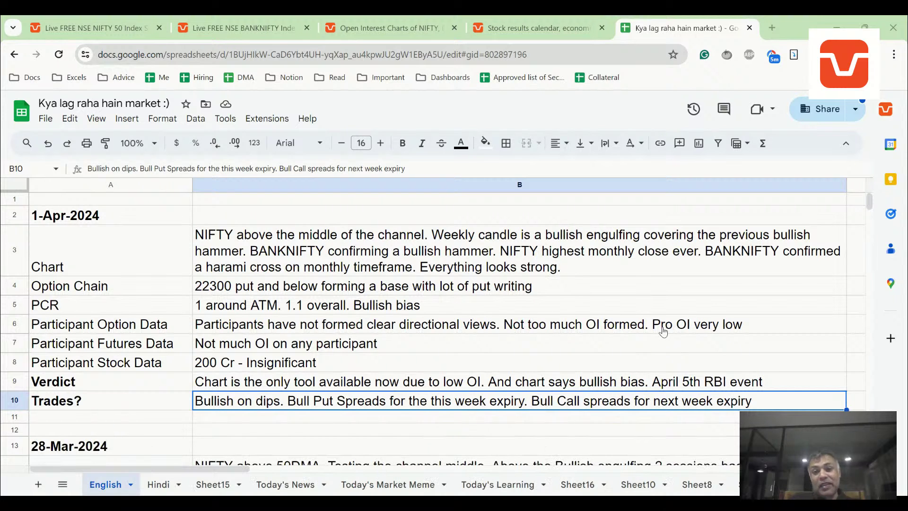
# Delete the stray word 'the' from the Trades? note in B10
pyautogui.press('Return')
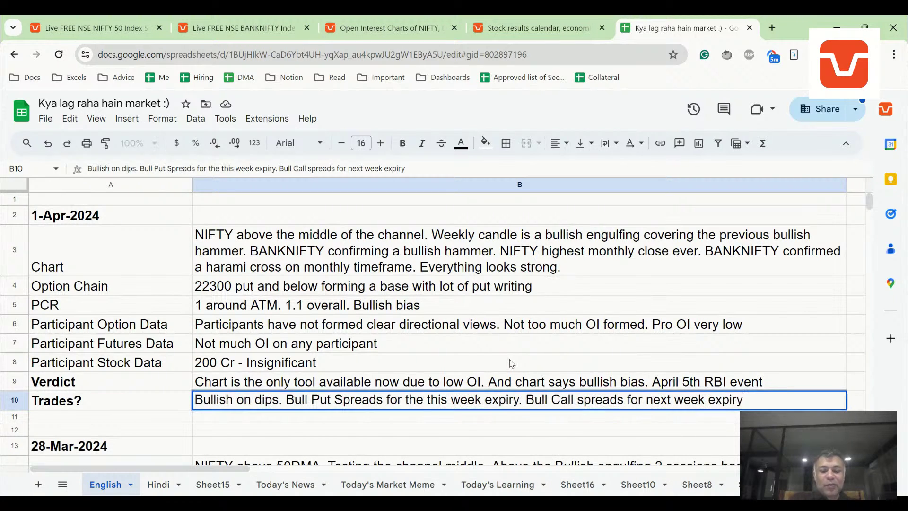
pyautogui.press('Home')
pyautogui.hotkey('ctrl', 'Right')
pyautogui.hotkey('ctrl', 'Right')
pyautogui.hotkey('ctrl', 'Right')
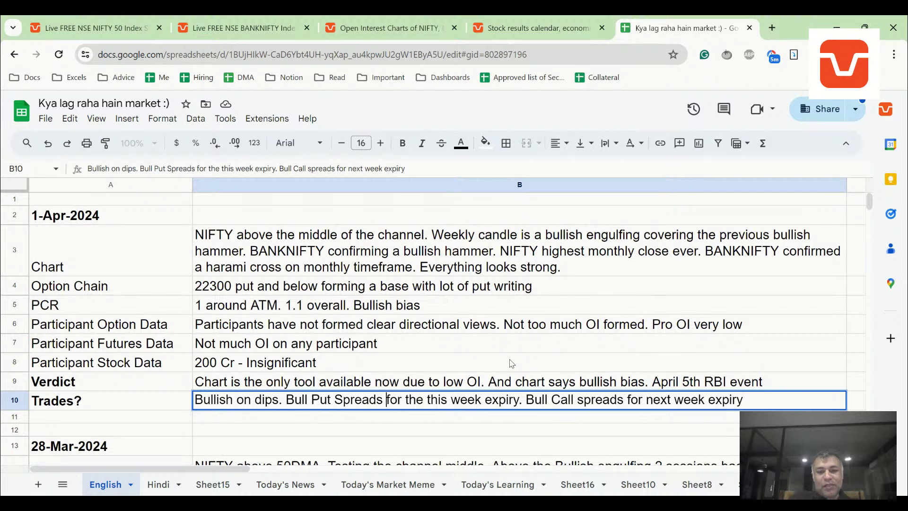
pyautogui.hotkey('ctrl', 'Right')
pyautogui.hotkey('ctrl', 'shift', 'Right')
pyautogui.press('BackSpace')
# Append '(Preferred)' to the end of the Trades? note
pyautogui.hotkey('ctrl', 'Right')
pyautogui.hotkey('ctrl', 'Right')
pyautogui.hotkey('ctrl', 'Right')
pyautogui.hotkey('ctrl', 'Right')
pyautogui.hotkey('ctrl', 'Right')
pyautogui.hotkey('ctrl', 'Right')
pyautogui.hotkey('ctrl', 'Right')
pyautogui.hotkey('ctrl', 'Right')
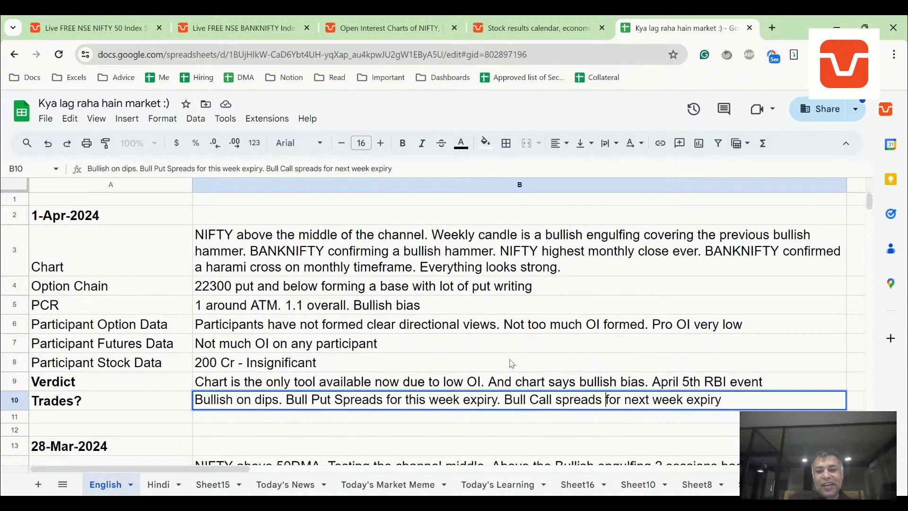
pyautogui.write('(Pr')
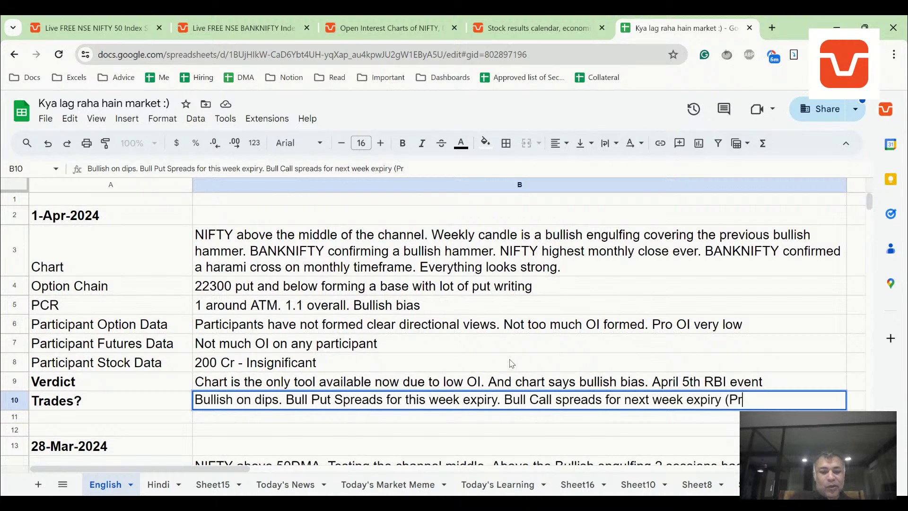
pyautogui.write('eferred)')
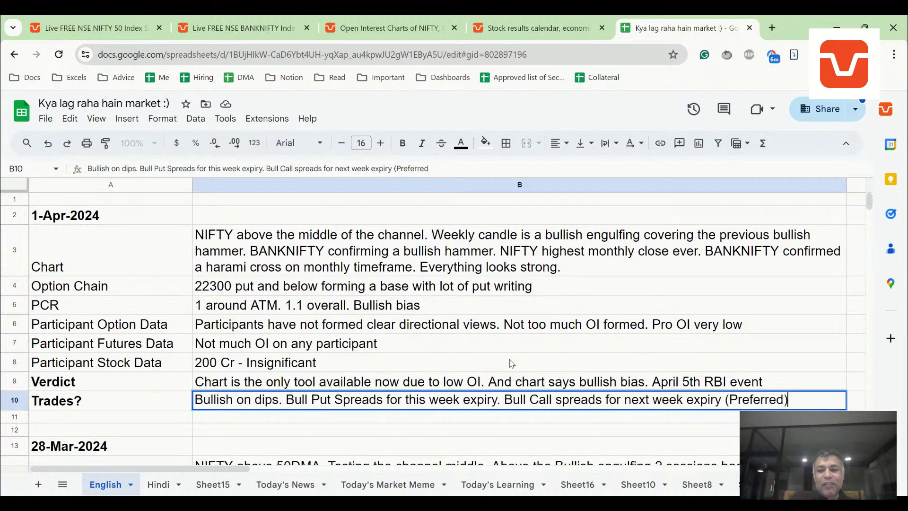
pyautogui.press('Return')
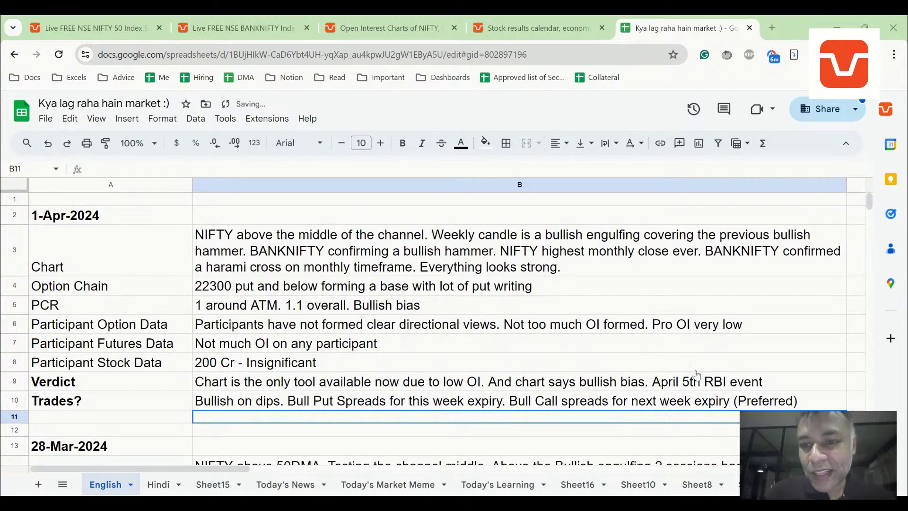
# Load the TradingView USDINR chart in a new browser tab
pyautogui.click(774, 29)
pyautogui.write('tradingview.com/chart/?symbol=')
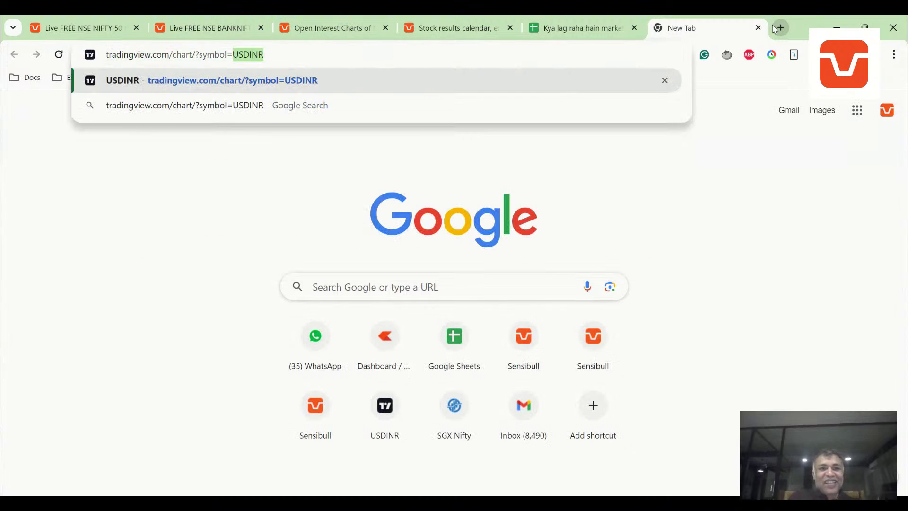
pyautogui.press('Return')
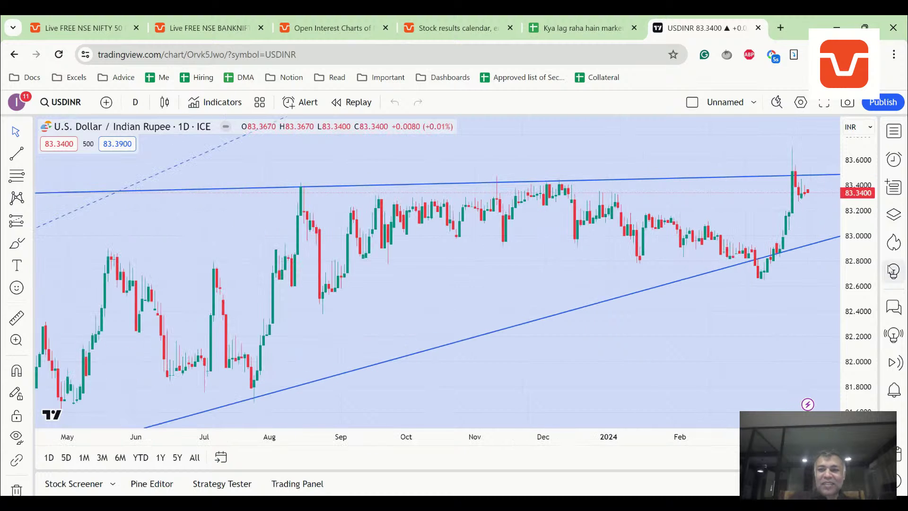
# Zoom out the USDINR daily chart to show prices back to late 2022
pyautogui.moveTo(852, 232); pyautogui.dragTo(854, 240)
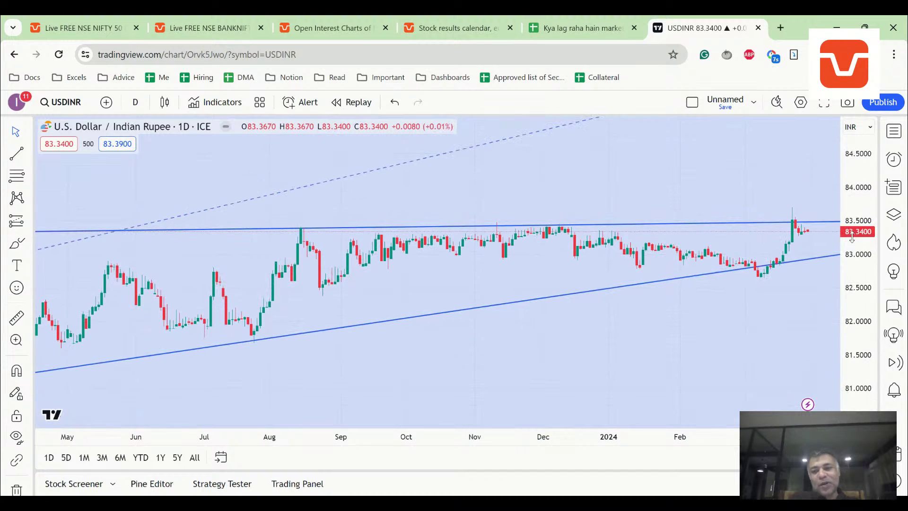
pyautogui.scroll(-3, 687, 266)
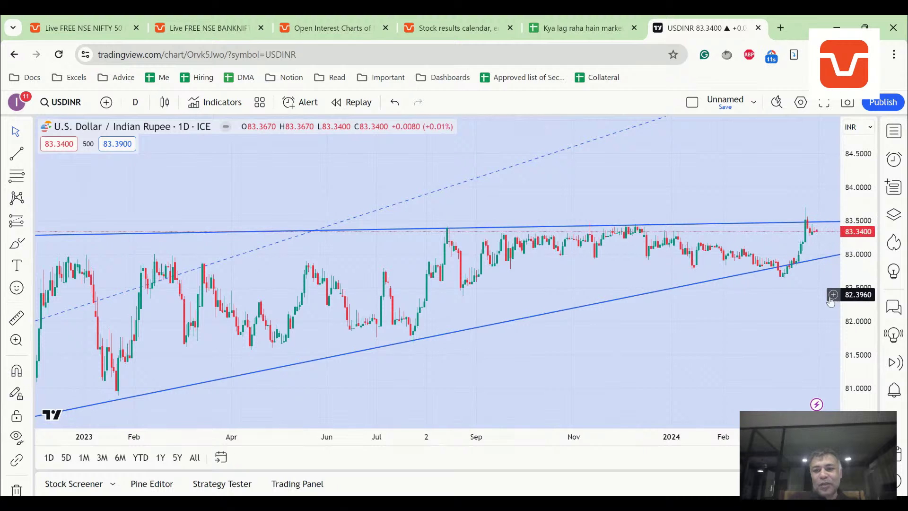
pyautogui.moveTo(700, 171); pyautogui.dragTo(544, 168)
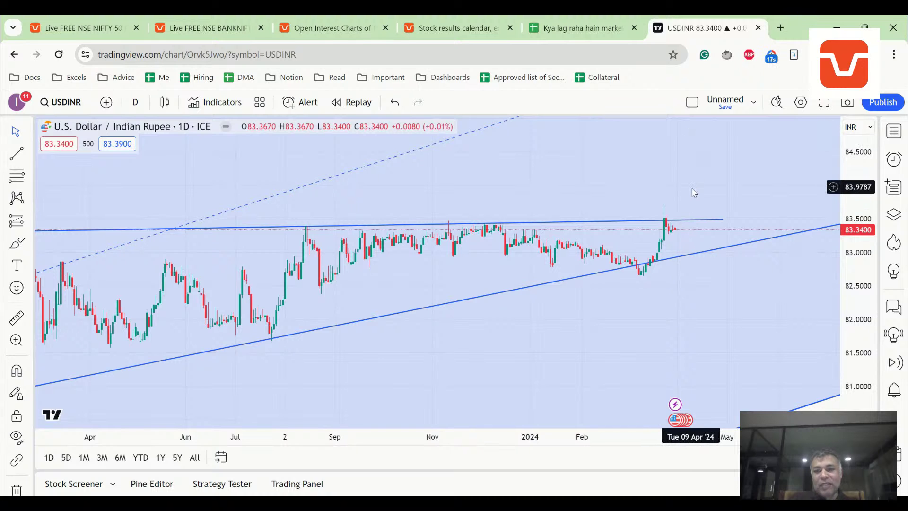
pyautogui.scroll(-3, 694, 192)
pyautogui.scroll(-3, 694, 193)
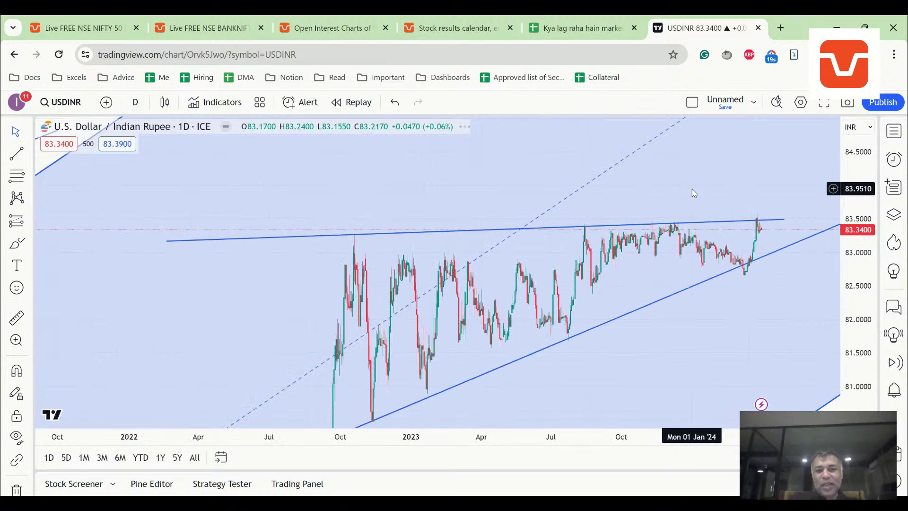
pyautogui.scroll(2, 693, 193)
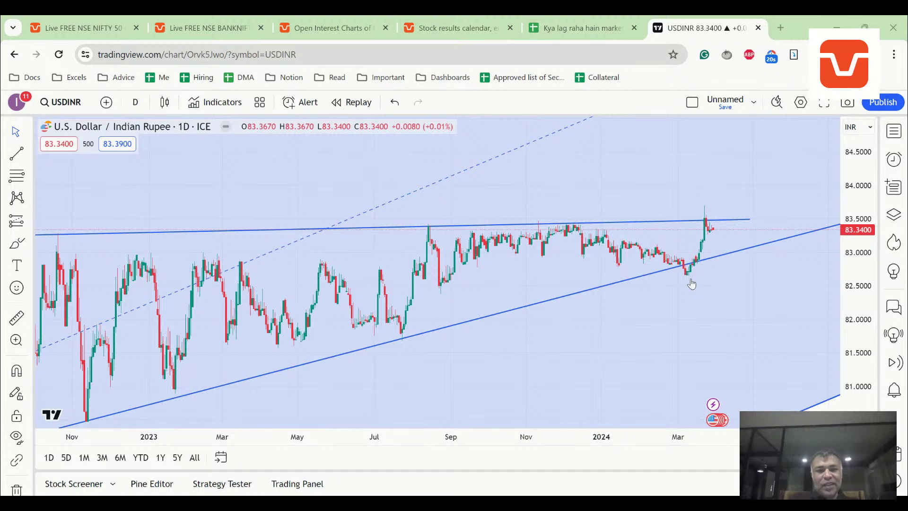
# On the Sensibull NIFTY monthly chart, compress the price axis to show the uptrend since 2021
pyautogui.click(119, 35)
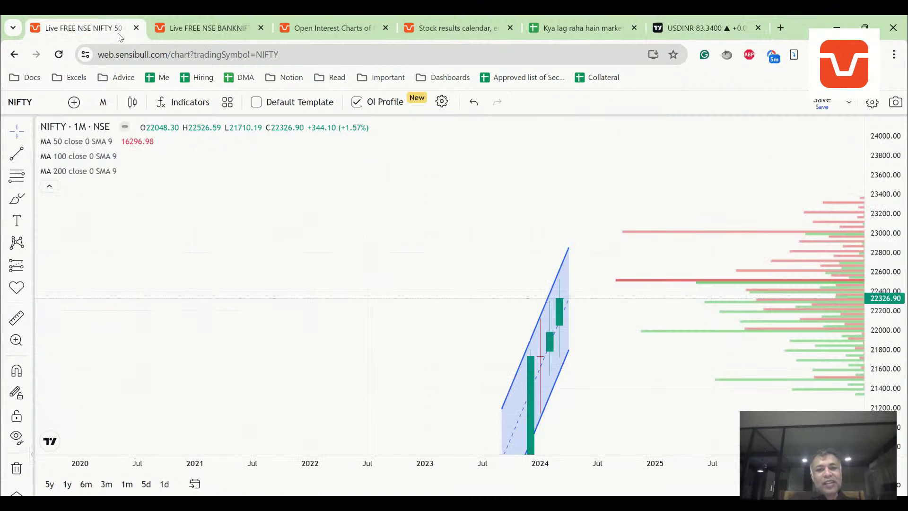
pyautogui.moveTo(871, 255); pyautogui.dragTo(865, 283)
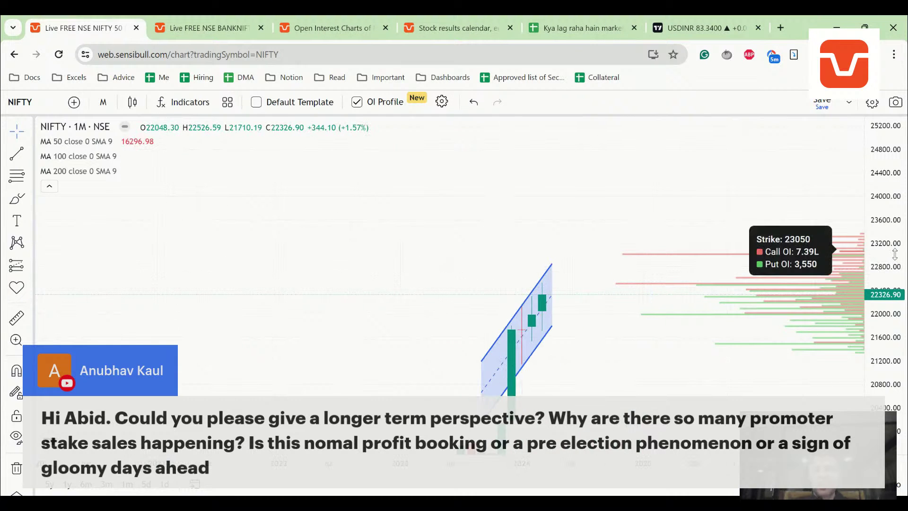
pyautogui.scroll(-5, 896, 255)
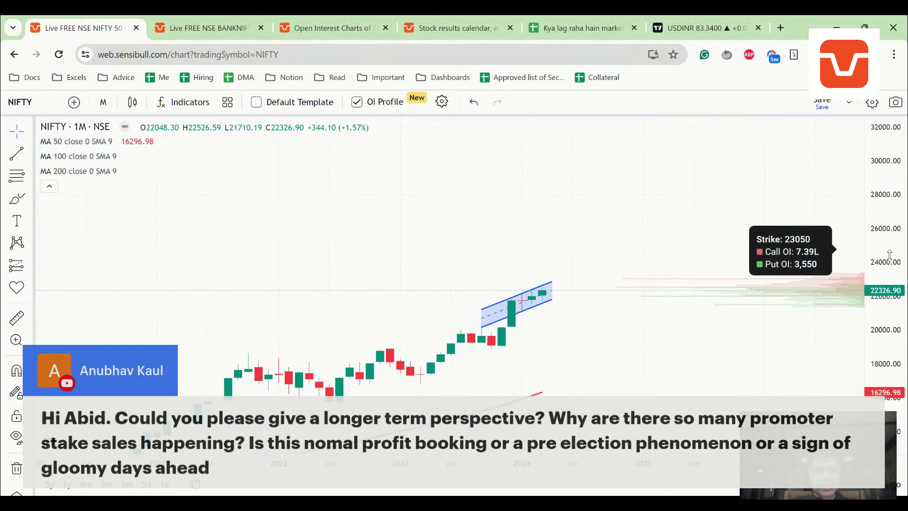
pyautogui.scroll(-1, 889, 255)
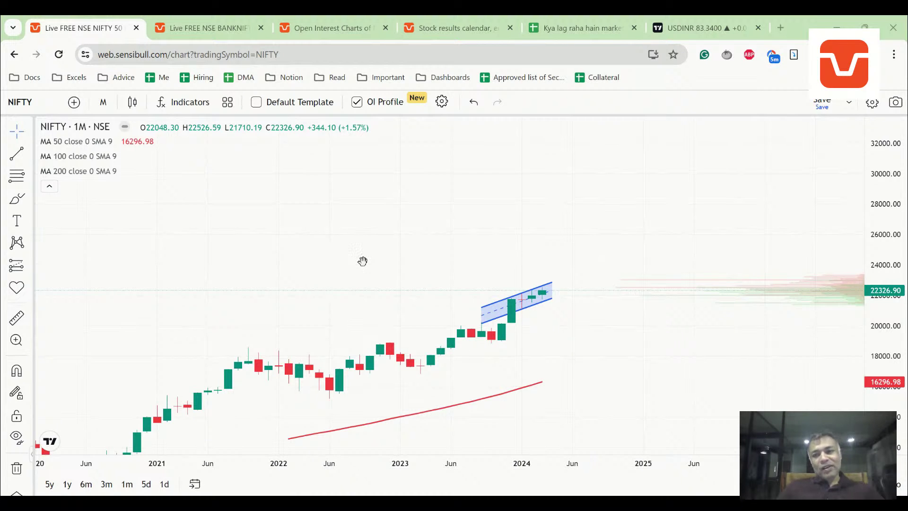
pyautogui.click(687, 27)
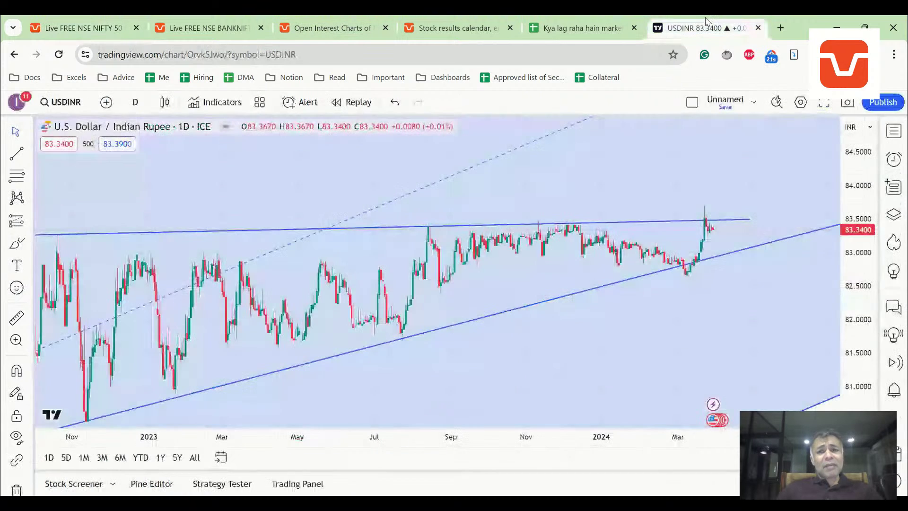